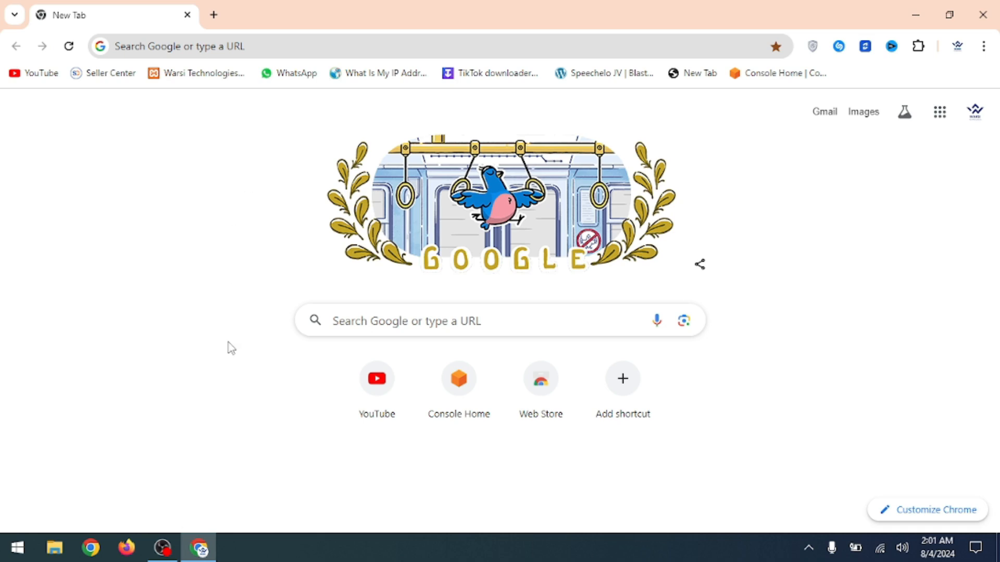
- Find Amazon Web Services through an "aws amazon" search and go from its site to the console sign-in page
{"action": "left_click", "coordinate": [300, 50]}
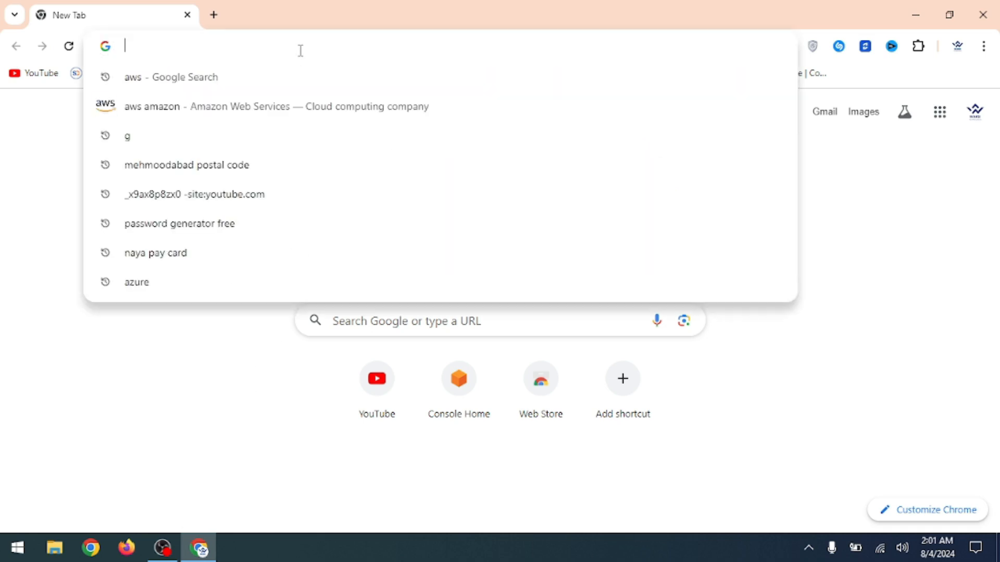
{"action": "left_click", "coordinate": [232, 107]}
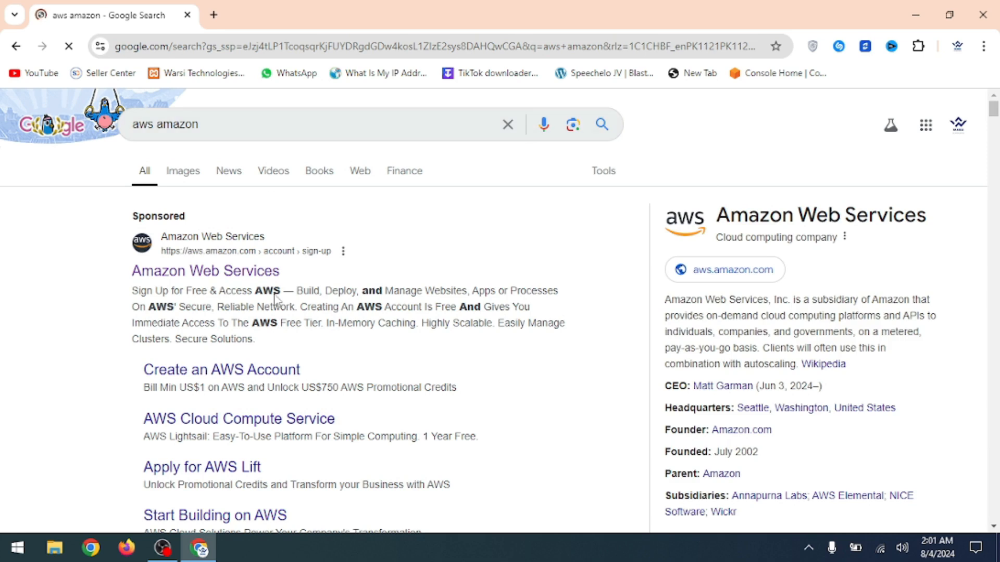
{"action": "left_click", "coordinate": [247, 280]}
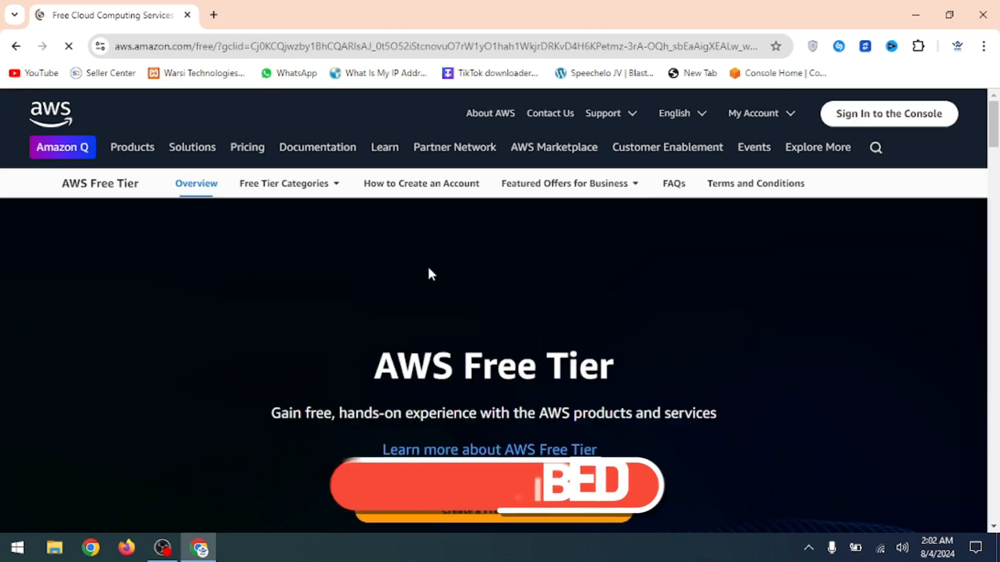
{"action": "scroll", "coordinate": [461, 273], "scroll_direction": "down", "scroll_amount": 4}
{"action": "scroll", "coordinate": [599, 277], "scroll_direction": "up", "scroll_amount": 4}
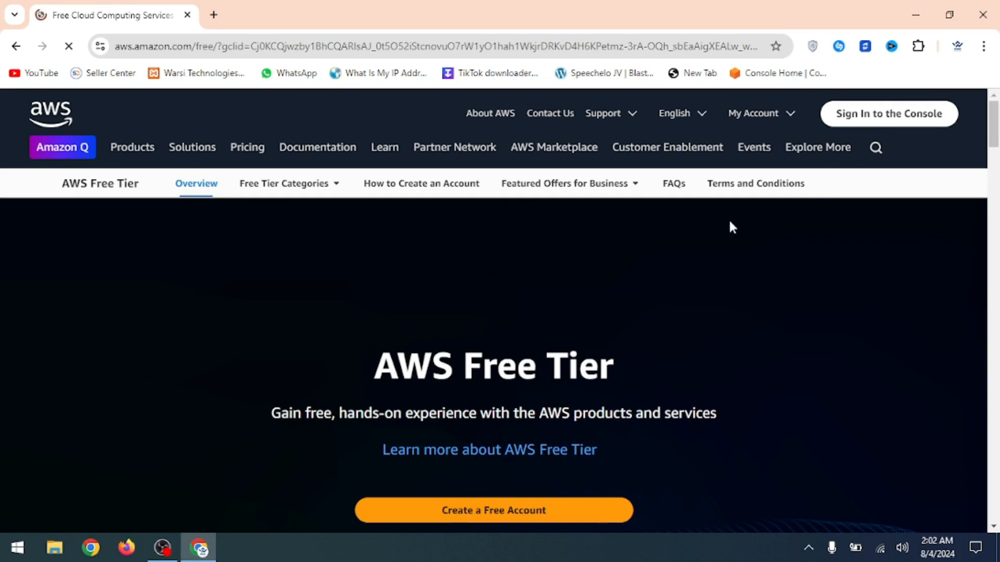
{"action": "left_click", "coordinate": [875, 119]}
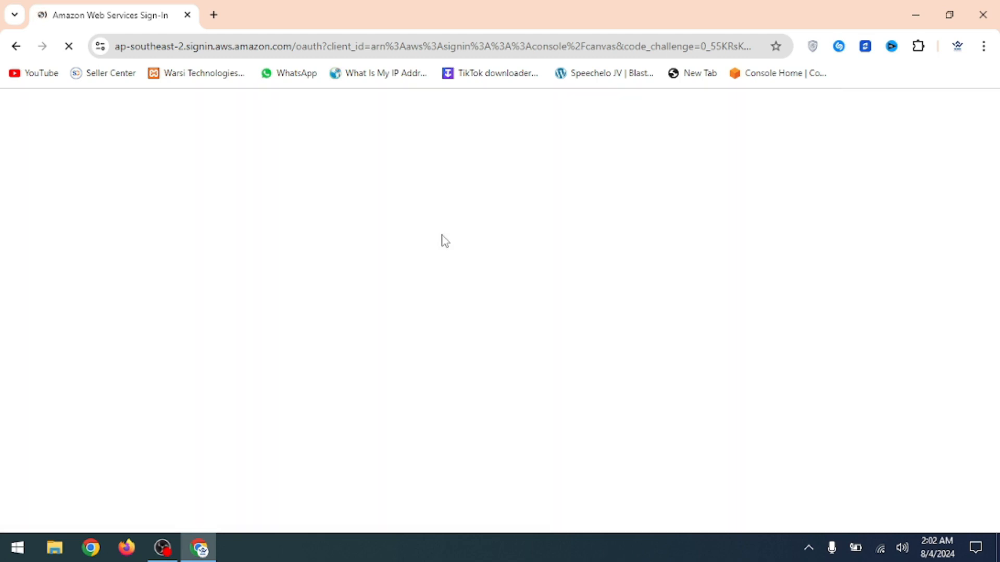
- Switch to signing in as the root user and submit the account's root user email address
{"action": "scroll", "coordinate": [334, 257], "scroll_direction": "down", "scroll_amount": 1}
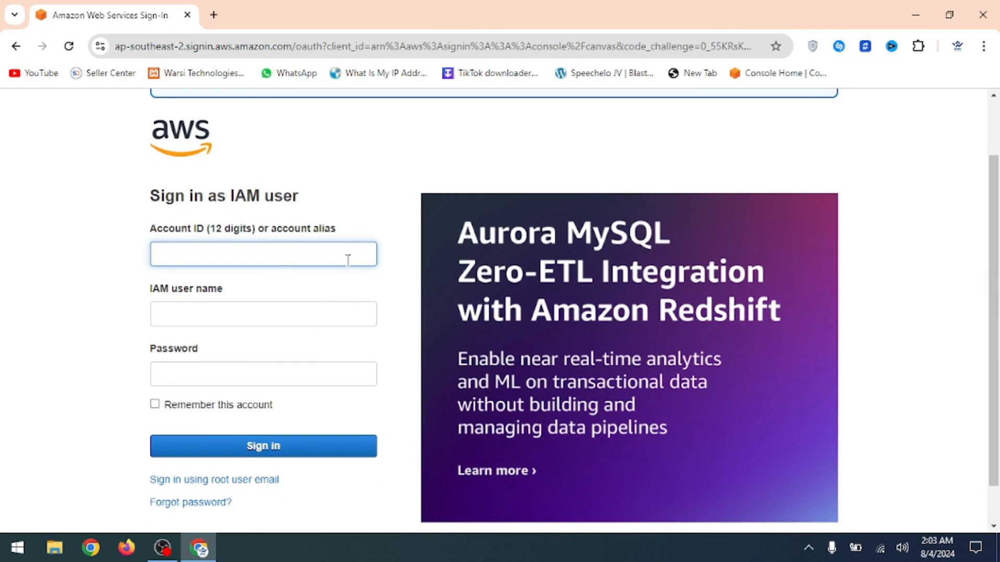
{"action": "scroll", "coordinate": [349, 260], "scroll_direction": "down", "scroll_amount": 1}
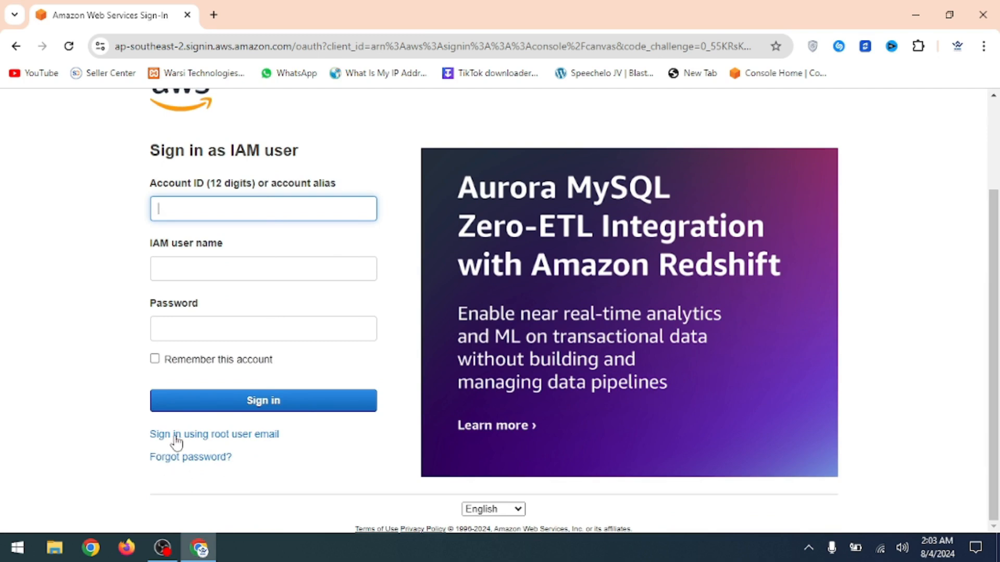
{"action": "left_click", "coordinate": [270, 439]}
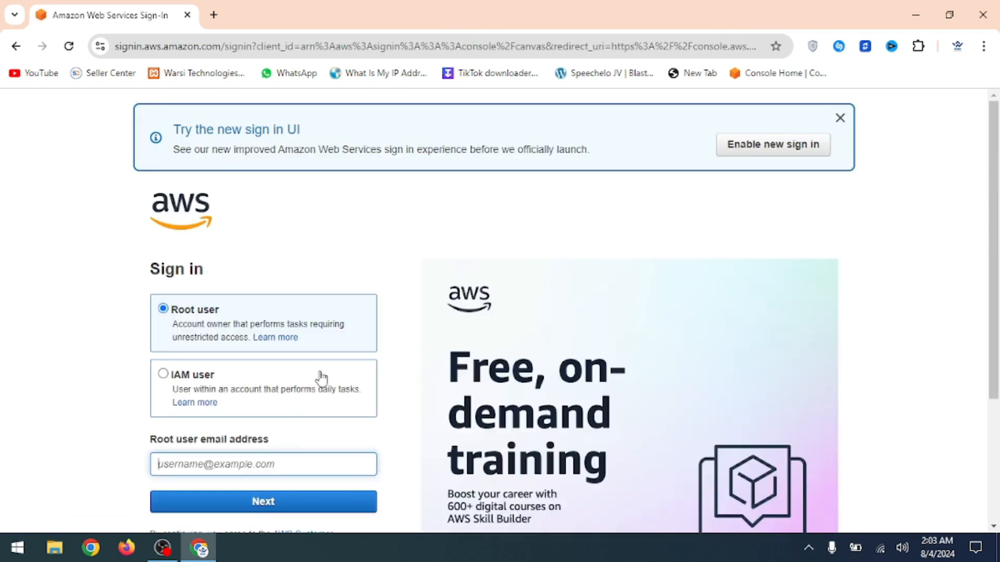
{"action": "scroll", "coordinate": [224, 322], "scroll_direction": "down", "scroll_amount": 3}
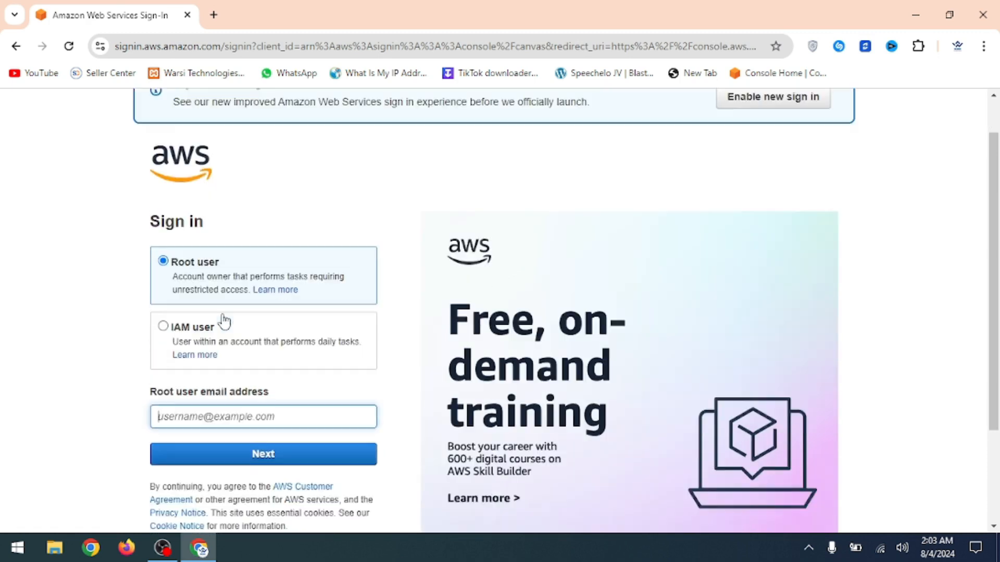
{"action": "left_click", "coordinate": [208, 315]}
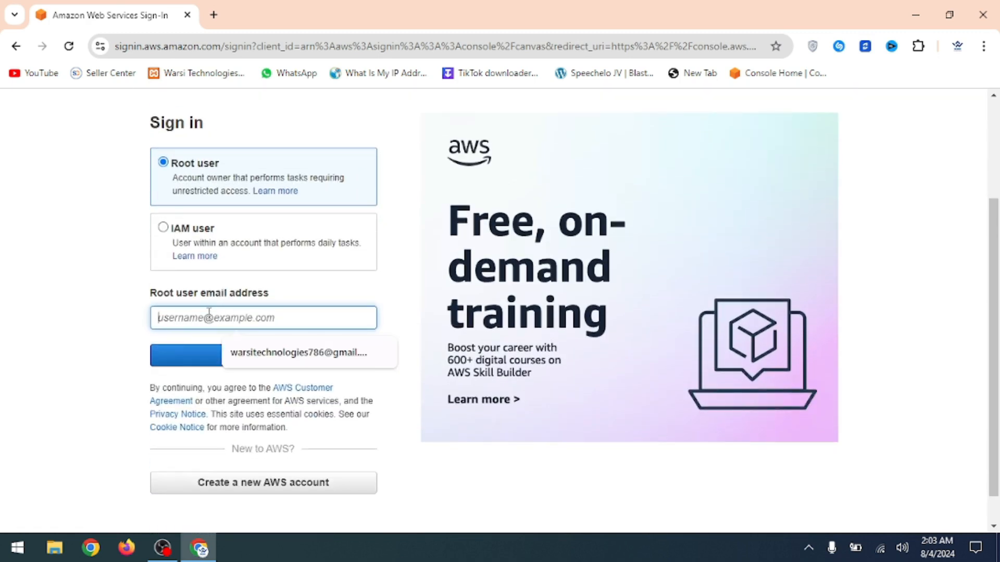
{"action": "left_click", "coordinate": [255, 353]}
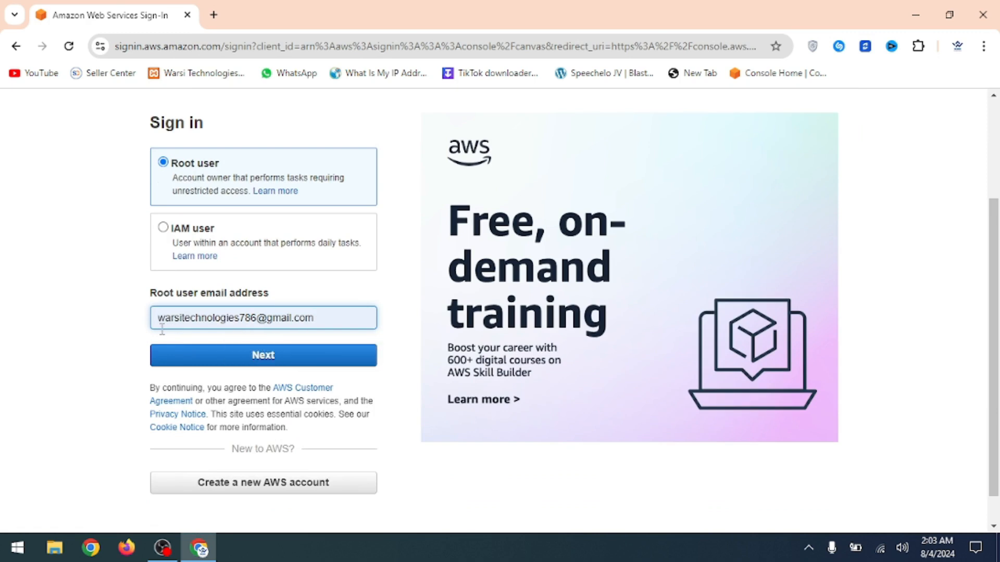
{"action": "left_click", "coordinate": [261, 356]}
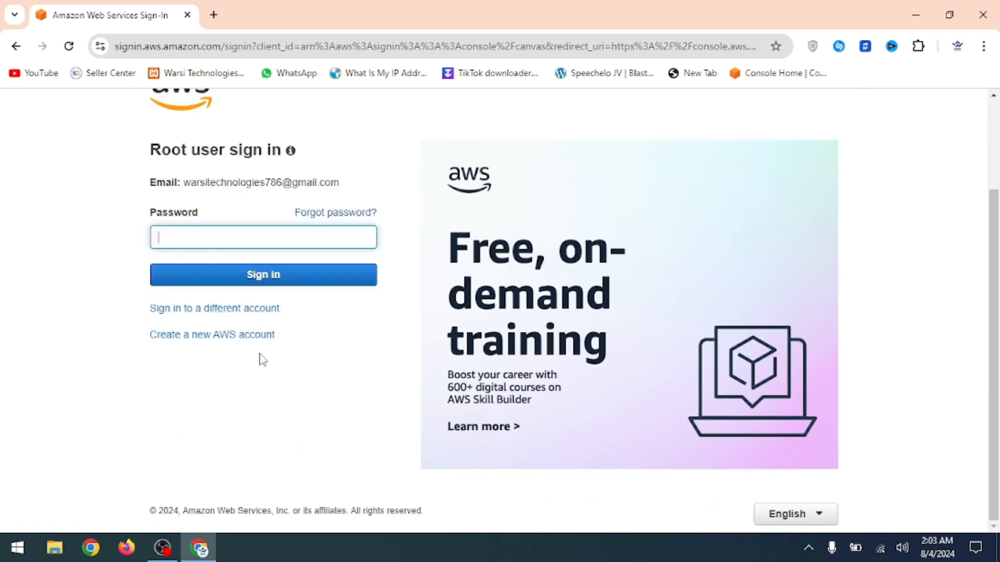
- Enter the root user's account password and sign in to the console
{"action": "right_click", "coordinate": [262, 232]}
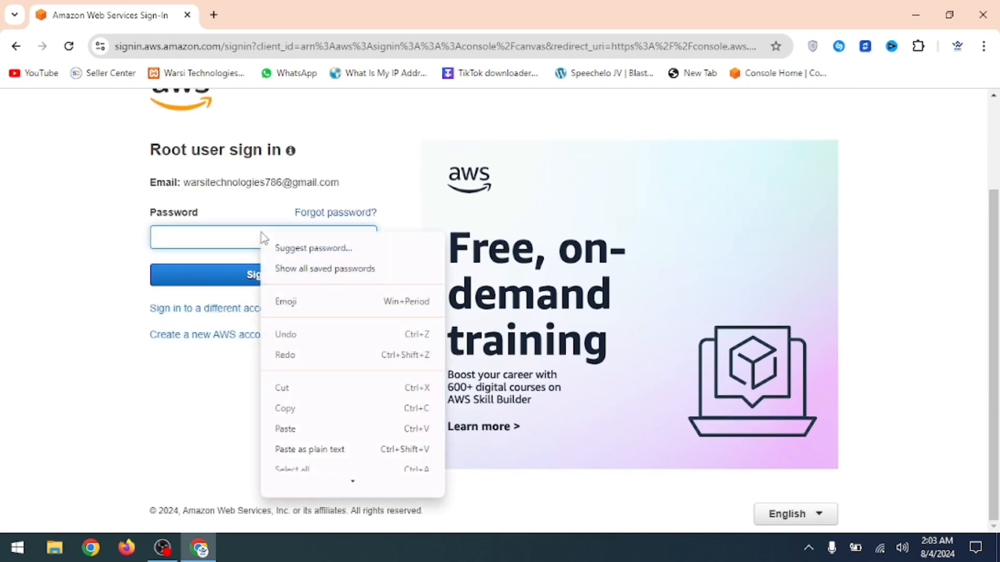
{"action": "left_click", "coordinate": [253, 236]}
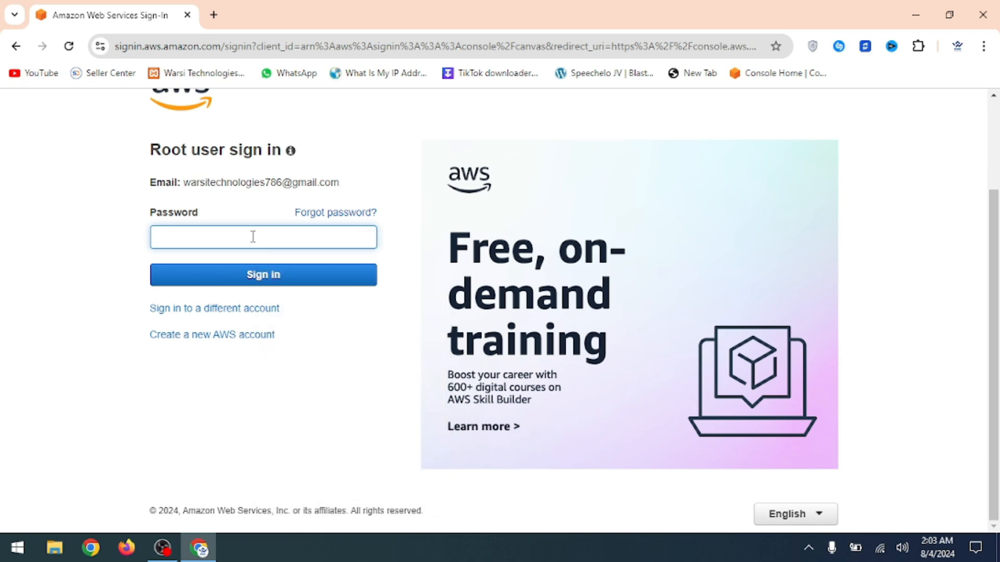
{"action": "key", "text": "ctrl+v"}
{"action": "left_click", "coordinate": [249, 278]}
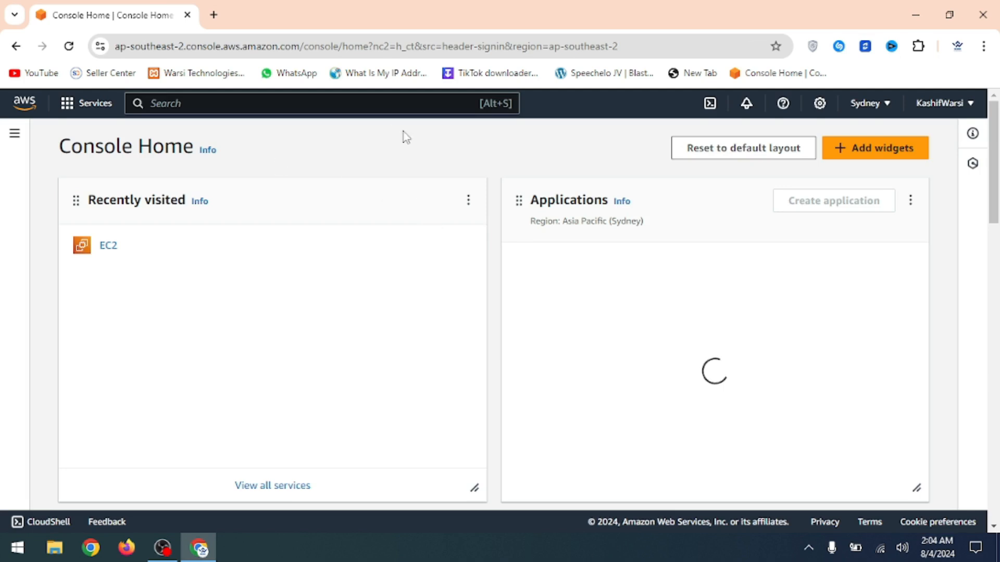
{"action": "scroll", "coordinate": [333, 195], "scroll_direction": "down", "scroll_amount": 5}
{"action": "scroll", "coordinate": [334, 195], "scroll_direction": "up", "scroll_amount": 5}
{"action": "scroll", "coordinate": [454, 192], "scroll_direction": "down", "scroll_amount": 5}
{"action": "scroll", "coordinate": [454, 192], "scroll_direction": "up", "scroll_amount": 5}
- Open the EC2 service from the full list of AWS services
{"action": "left_click", "coordinate": [73, 109]}
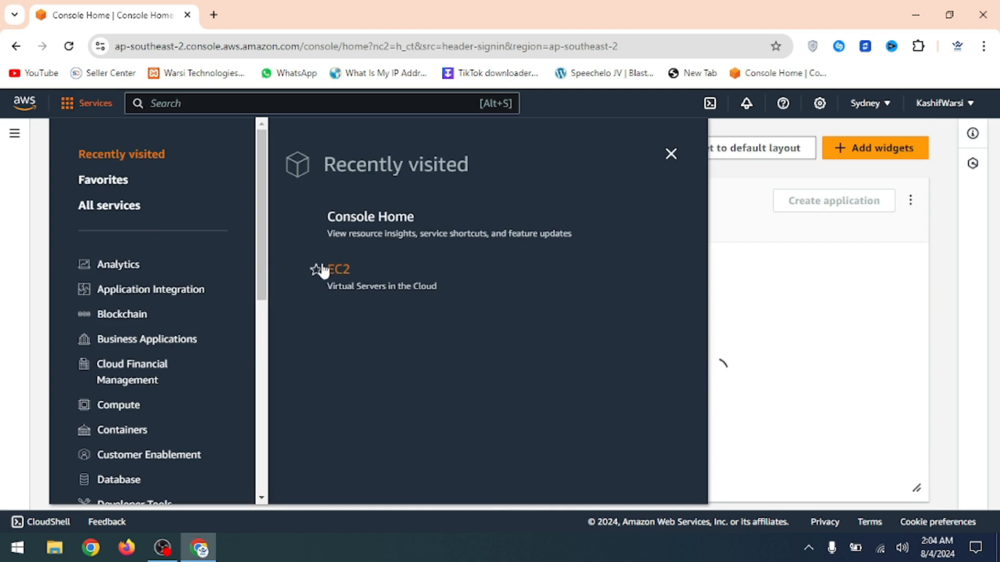
{"action": "scroll", "coordinate": [187, 262], "scroll_direction": "down", "scroll_amount": 5}
{"action": "scroll", "coordinate": [187, 260], "scroll_direction": "up", "scroll_amount": 2}
{"action": "scroll", "coordinate": [188, 258], "scroll_direction": "up", "scroll_amount": 3}
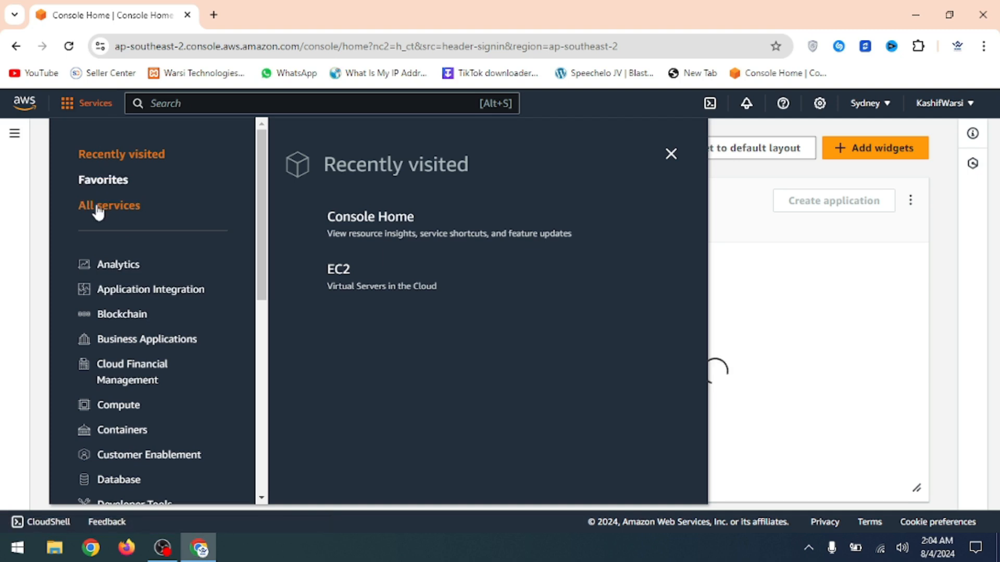
{"action": "left_click", "coordinate": [147, 205]}
{"action": "scroll", "coordinate": [347, 214], "scroll_direction": "down", "scroll_amount": 5}
{"action": "scroll", "coordinate": [348, 214], "scroll_direction": "down", "scroll_amount": 20}
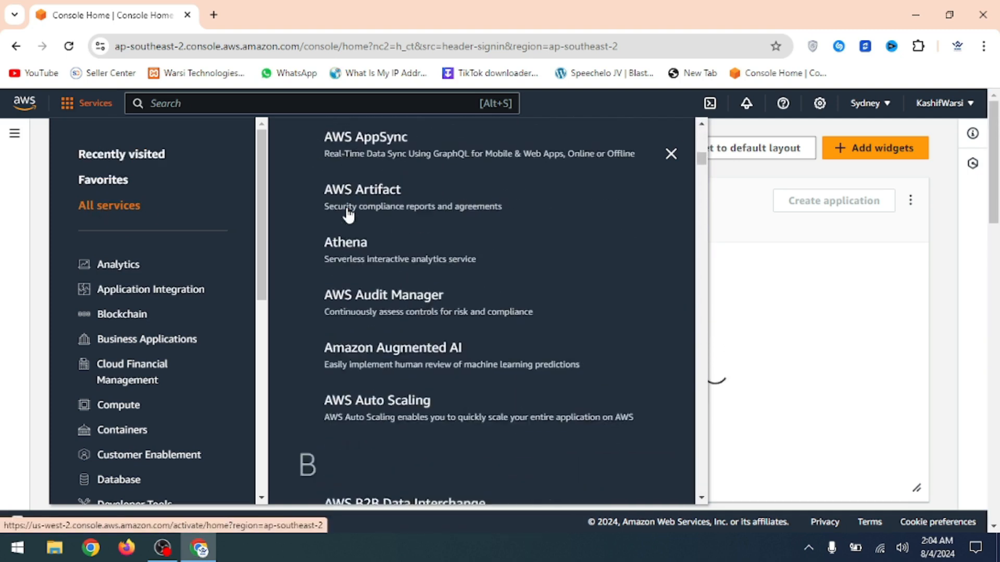
{"action": "scroll", "coordinate": [348, 214], "scroll_direction": "down", "scroll_amount": 20}
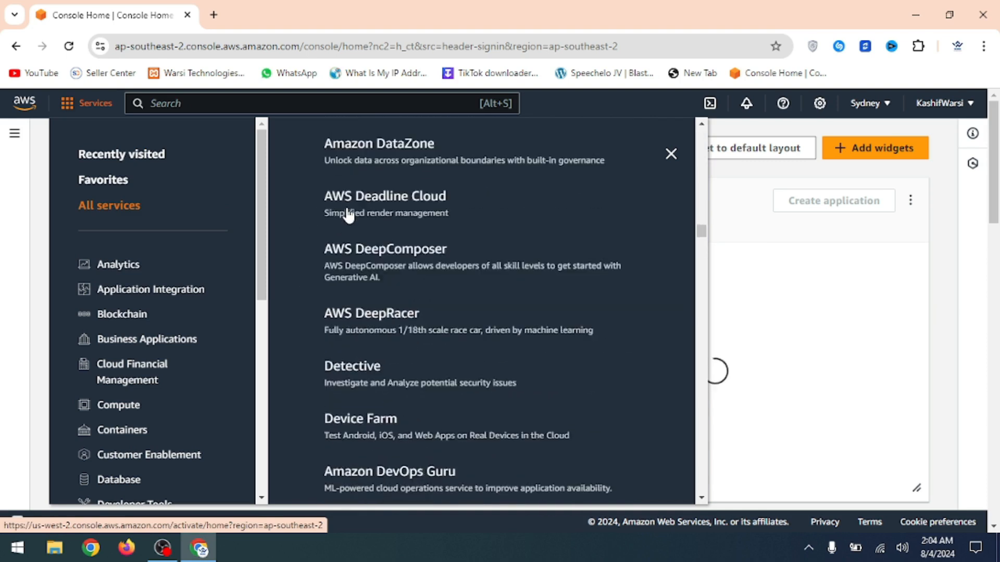
{"action": "scroll", "coordinate": [321, 201], "scroll_direction": "up", "scroll_amount": 1}
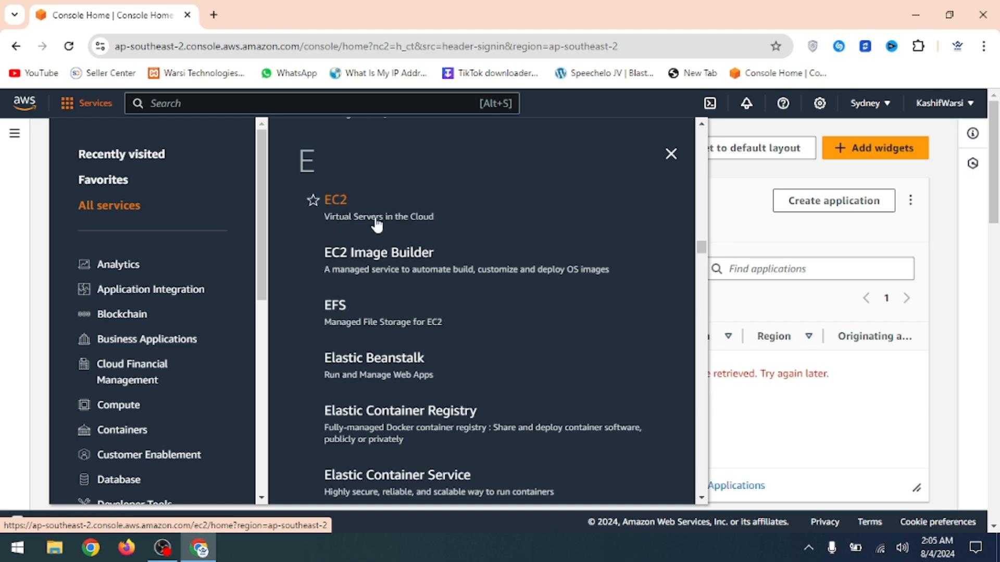
{"action": "left_click", "coordinate": [335, 203]}
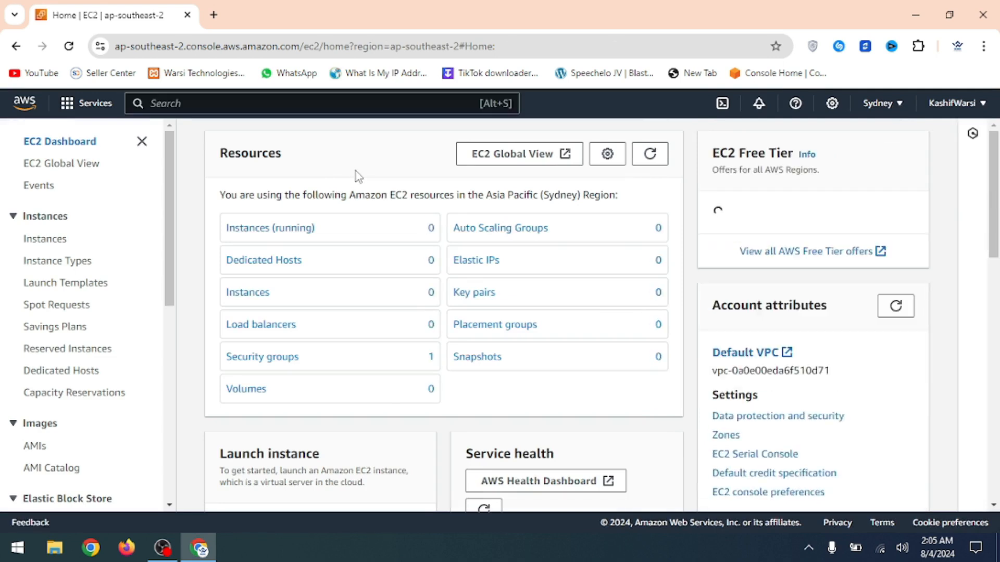
- Go to the list of EC2 instances and start launching a new instance
{"action": "scroll", "coordinate": [363, 227], "scroll_direction": "down", "scroll_amount": 1}
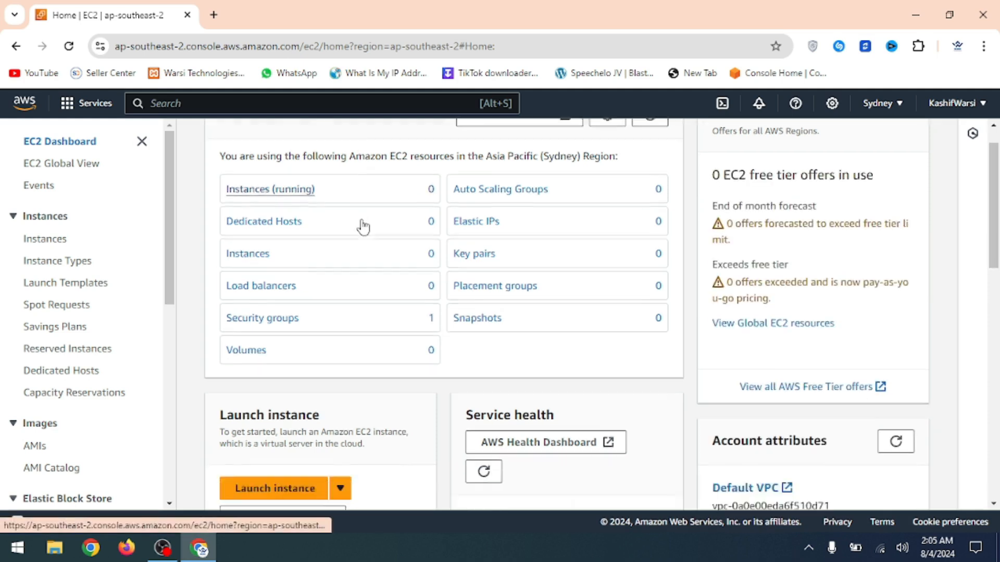
{"action": "scroll", "coordinate": [362, 225], "scroll_direction": "down", "scroll_amount": 4}
{"action": "scroll", "coordinate": [360, 224], "scroll_direction": "up", "scroll_amount": 5}
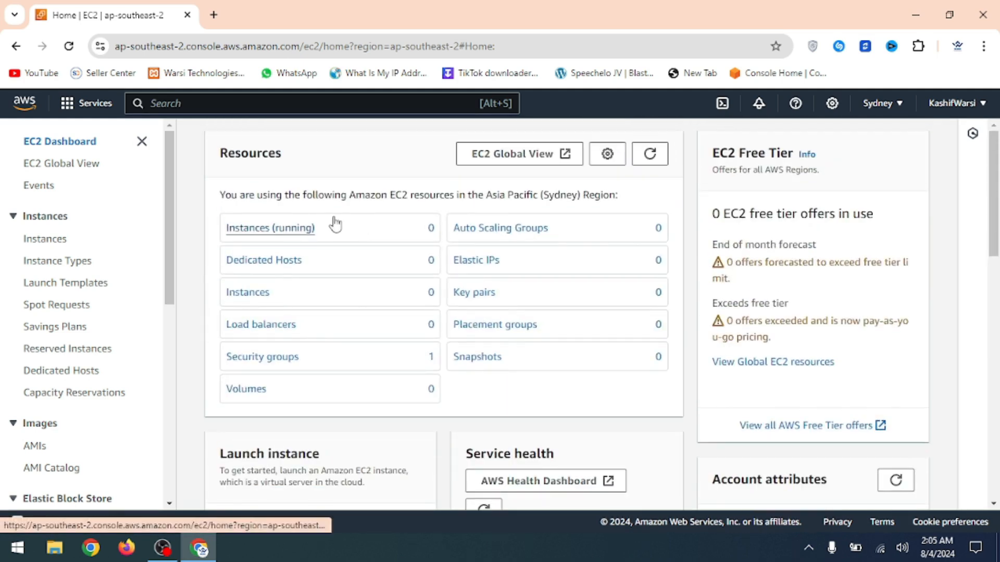
{"action": "left_click", "coordinate": [55, 241]}
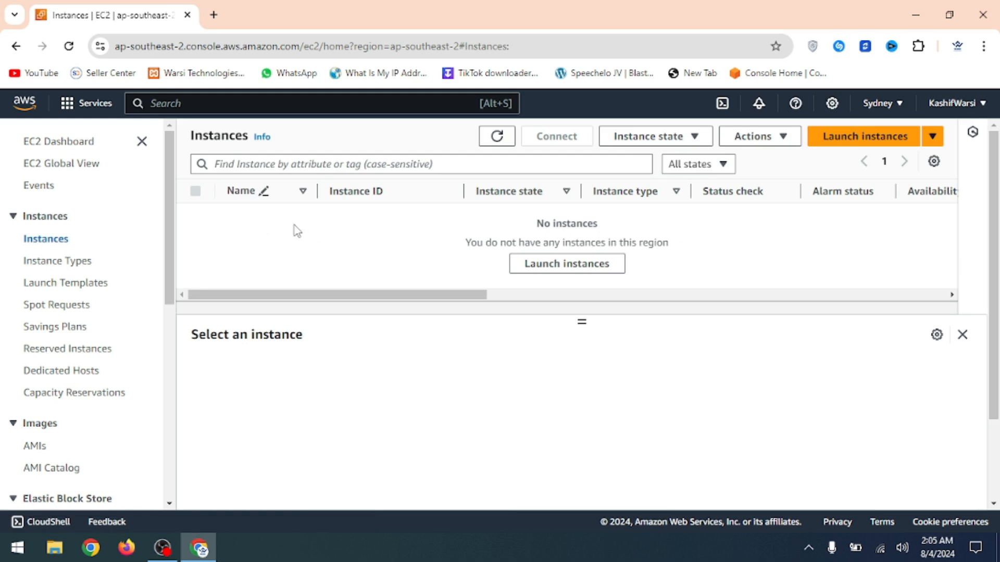
{"action": "left_click", "coordinate": [846, 138]}
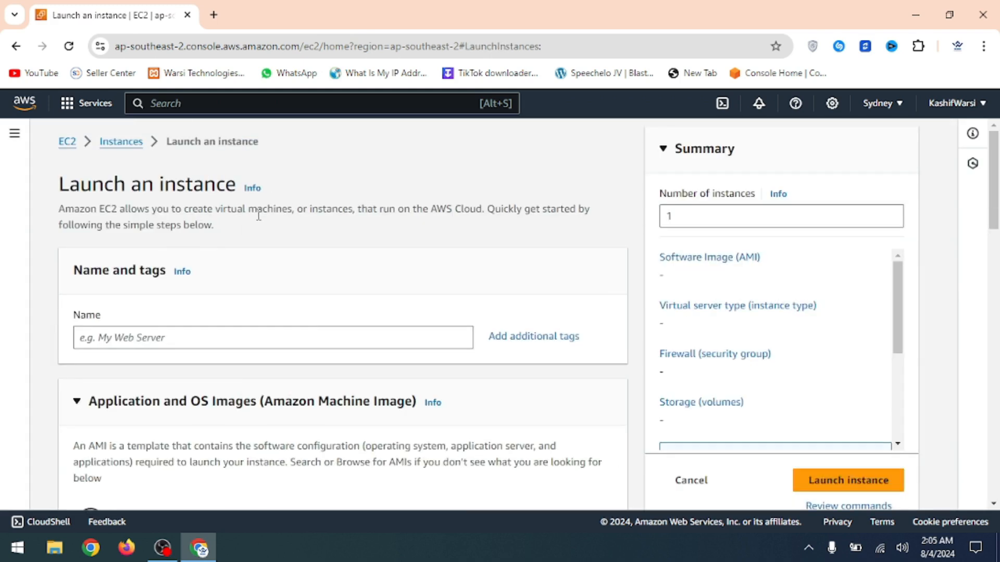
- Name the new instance "Server 1"
{"action": "scroll", "coordinate": [258, 215], "scroll_direction": "down", "scroll_amount": 5}
{"action": "scroll", "coordinate": [263, 214], "scroll_direction": "up", "scroll_amount": 5}
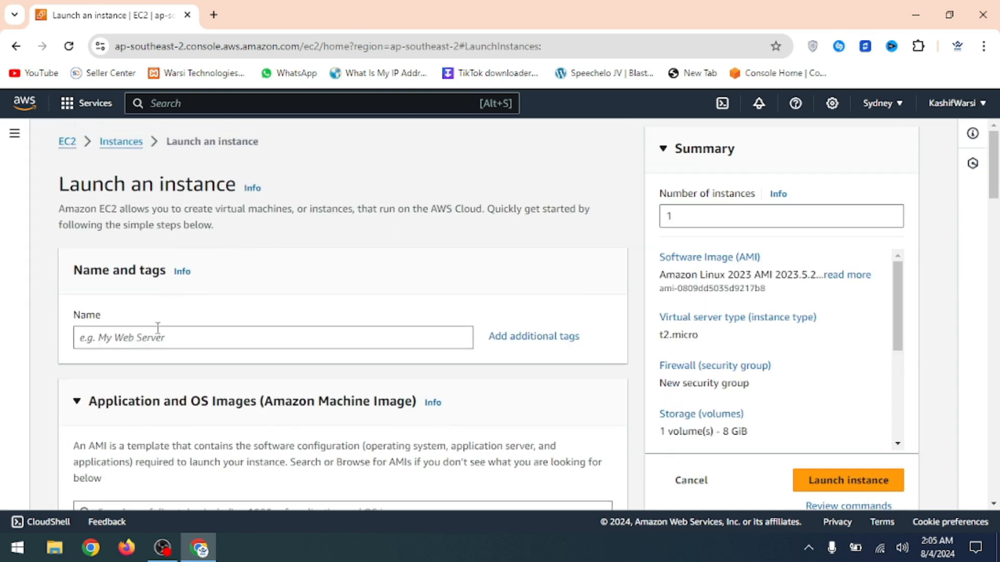
{"action": "left_click", "coordinate": [138, 341]}
{"action": "scroll", "coordinate": [185, 223], "scroll_direction": "down", "scroll_amount": 3}
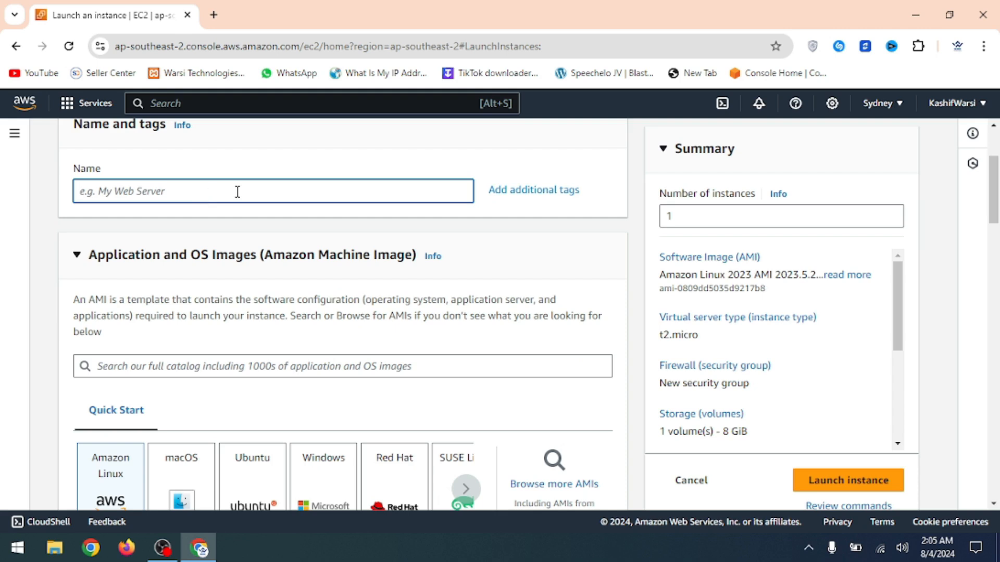
{"action": "type", "text": "Server 1"}
- Choose Windows as the operating system for the instance from the quick start images
{"action": "scroll", "coordinate": [229, 241], "scroll_direction": "down", "scroll_amount": 3}
{"action": "scroll", "coordinate": [234, 229], "scroll_direction": "up", "scroll_amount": 6}
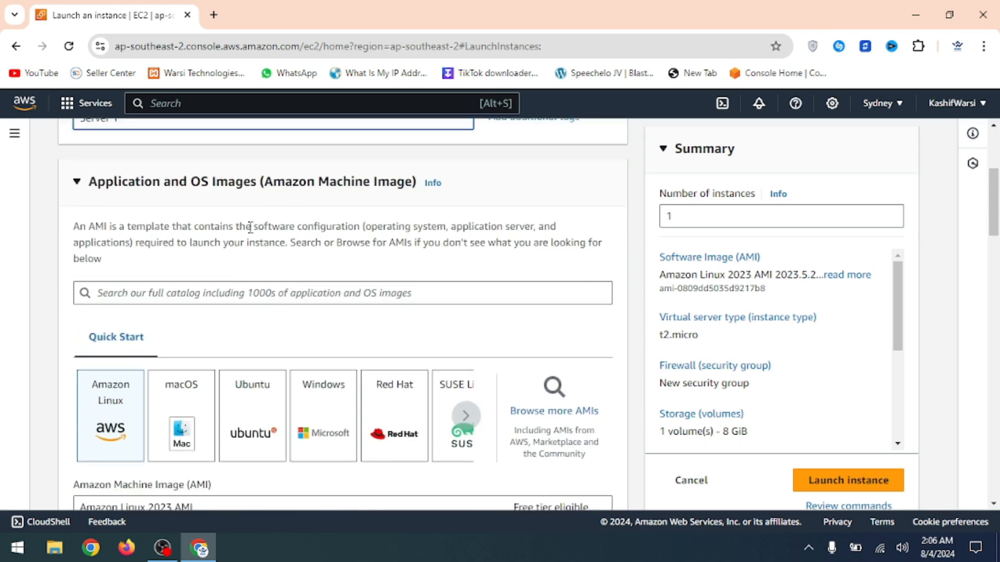
{"action": "scroll", "coordinate": [214, 244], "scroll_direction": "down", "scroll_amount": 4}
{"action": "scroll", "coordinate": [405, 197], "scroll_direction": "down", "scroll_amount": 1}
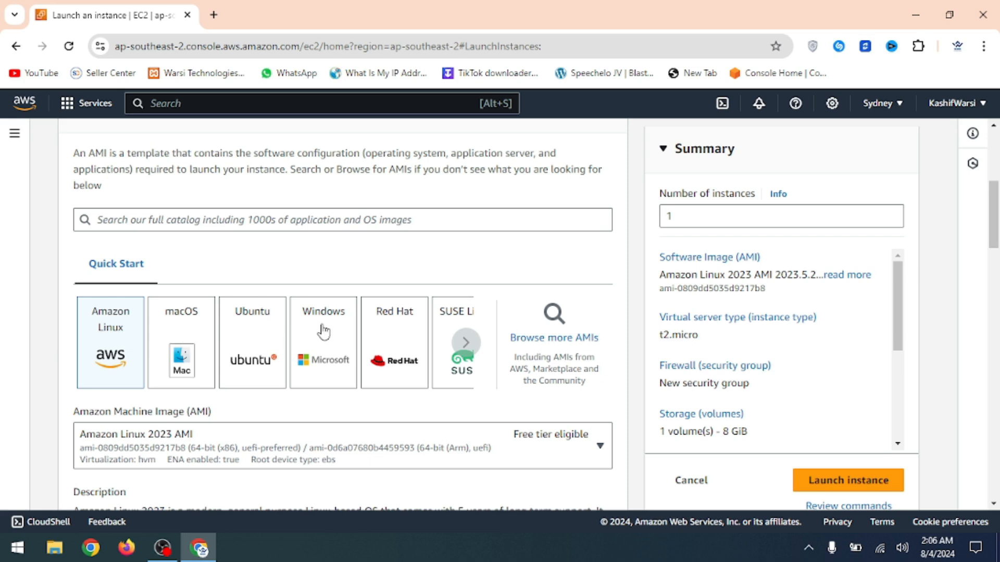
{"action": "scroll", "coordinate": [286, 274], "scroll_direction": "up", "scroll_amount": 3}
{"action": "scroll", "coordinate": [330, 281], "scroll_direction": "down", "scroll_amount": 3}
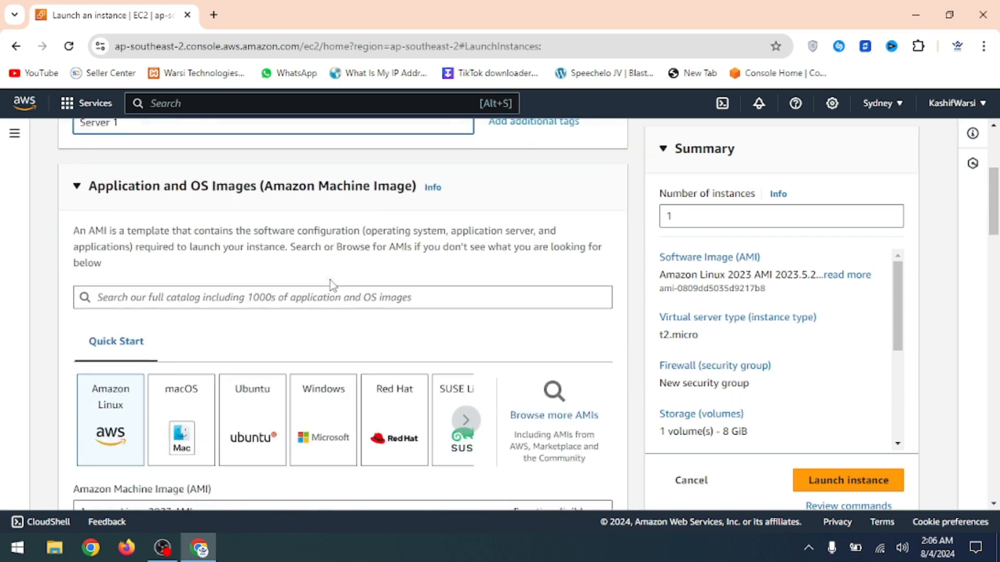
{"action": "left_click", "coordinate": [331, 351]}
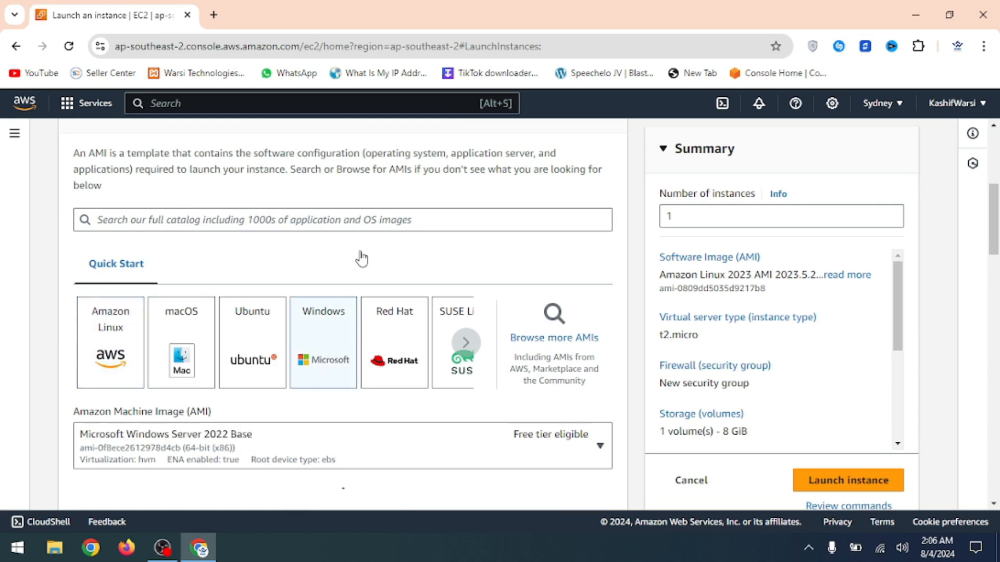
- Examine the available Windows Server machine images, keeping Microsoft Windows Server 2022 Base as the AMI
{"action": "scroll", "coordinate": [359, 258], "scroll_direction": "down", "scroll_amount": 3}
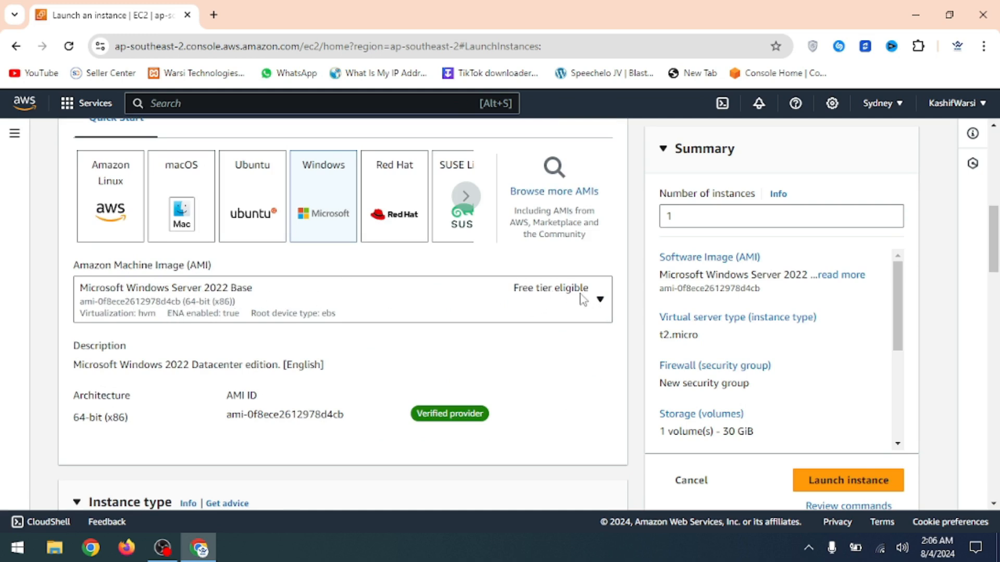
{"action": "left_click", "coordinate": [602, 303]}
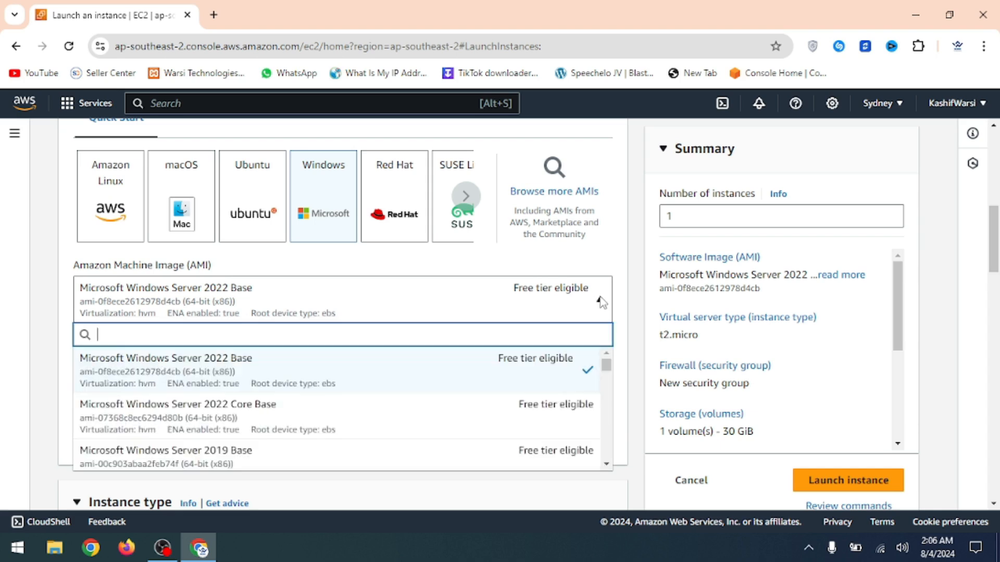
{"action": "scroll", "coordinate": [605, 377], "scroll_direction": "down", "scroll_amount": 5}
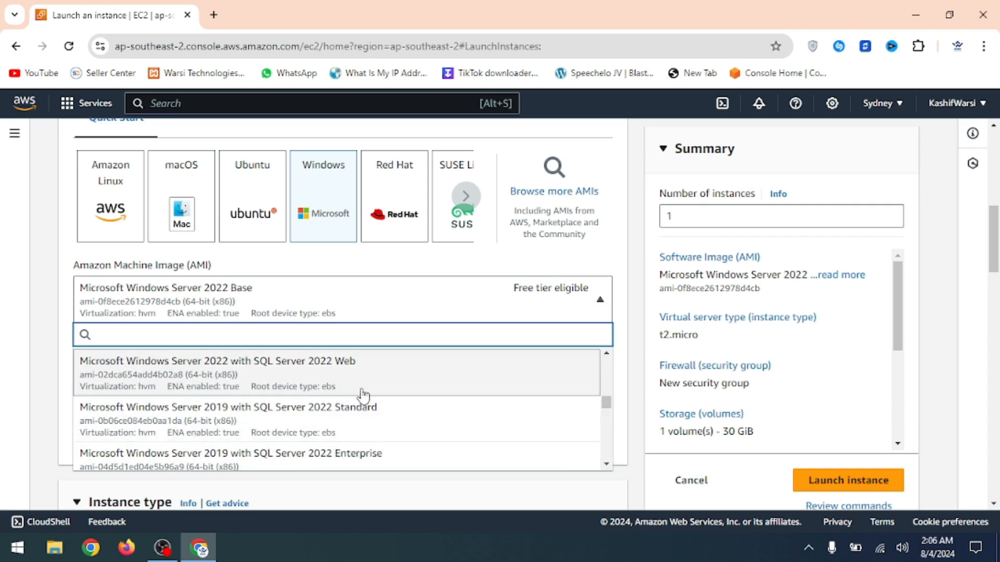
{"action": "scroll", "coordinate": [363, 398], "scroll_direction": "up", "scroll_amount": 3}
{"action": "scroll", "coordinate": [492, 393], "scroll_direction": "up", "scroll_amount": 2}
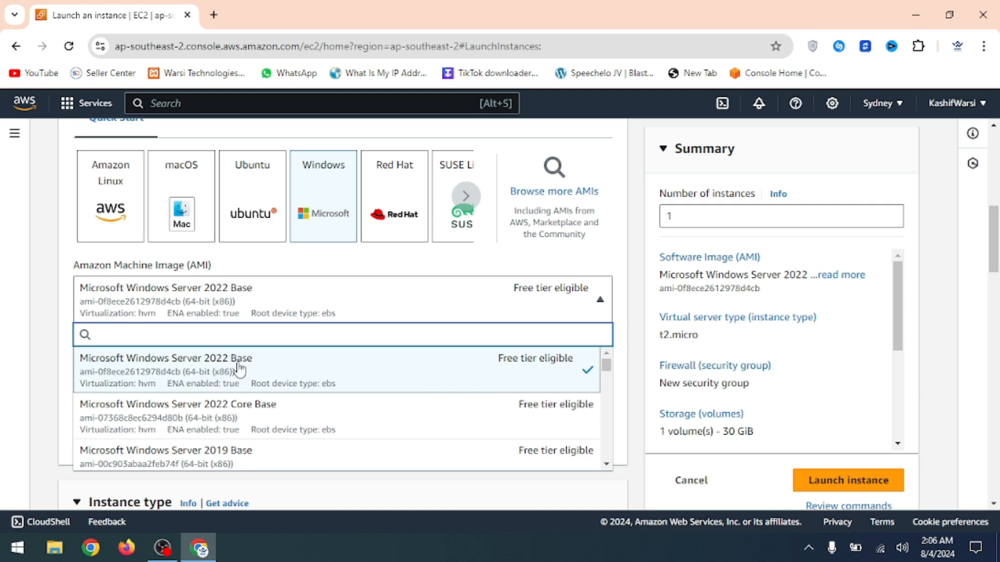
{"action": "scroll", "coordinate": [261, 374], "scroll_direction": "down", "scroll_amount": 1}
{"action": "scroll", "coordinate": [259, 375], "scroll_direction": "up", "scroll_amount": 1}
{"action": "scroll", "coordinate": [259, 391], "scroll_direction": "down", "scroll_amount": 1}
{"action": "scroll", "coordinate": [273, 397], "scroll_direction": "down", "scroll_amount": 1}
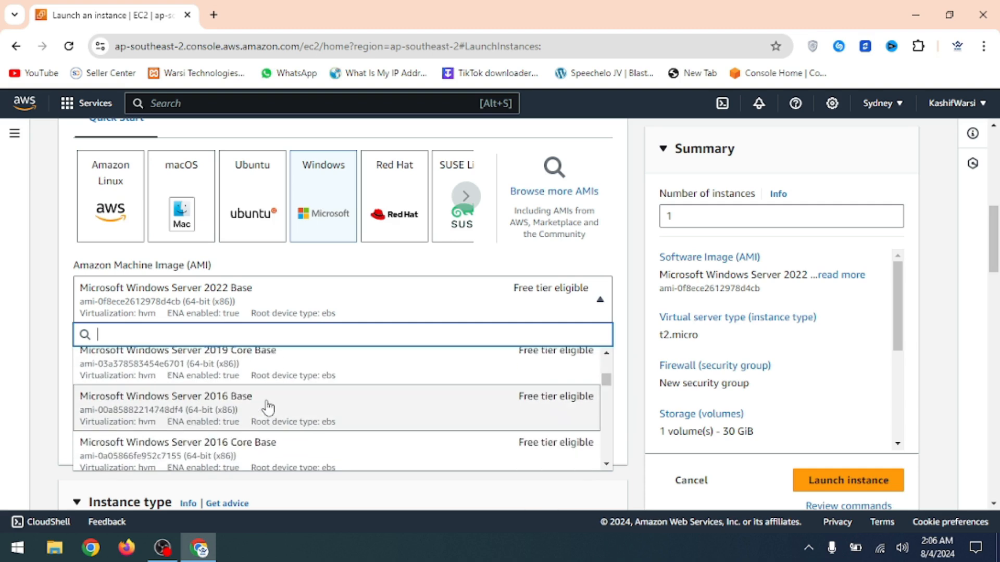
{"action": "scroll", "coordinate": [286, 415], "scroll_direction": "down", "scroll_amount": 1}
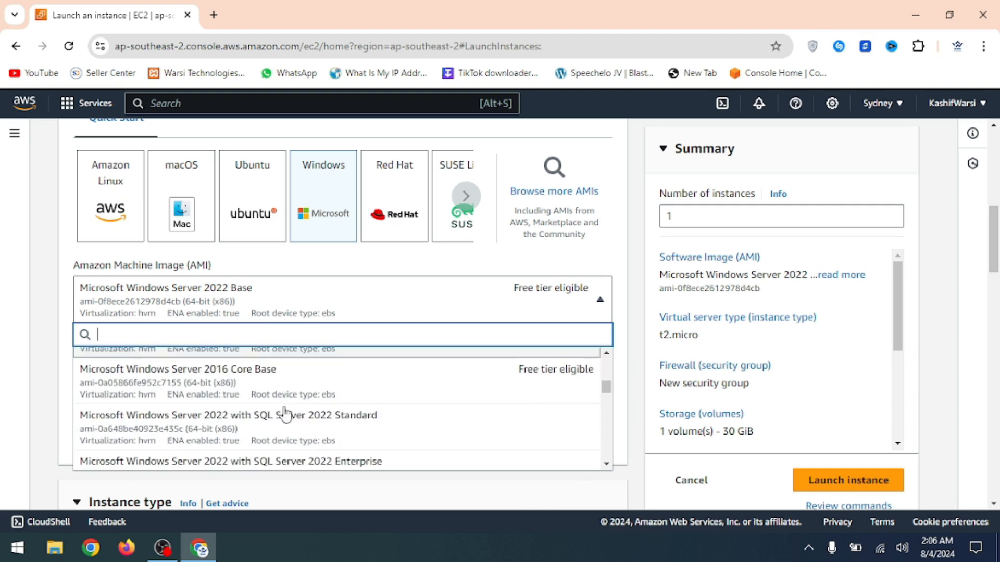
{"action": "scroll", "coordinate": [275, 388], "scroll_direction": "up", "scroll_amount": 3}
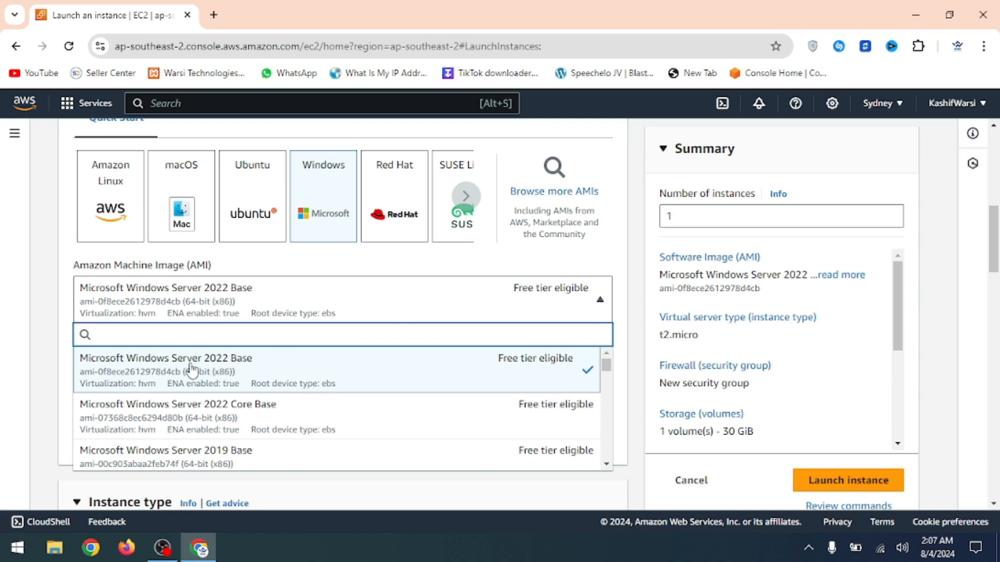
{"action": "left_click", "coordinate": [565, 265]}
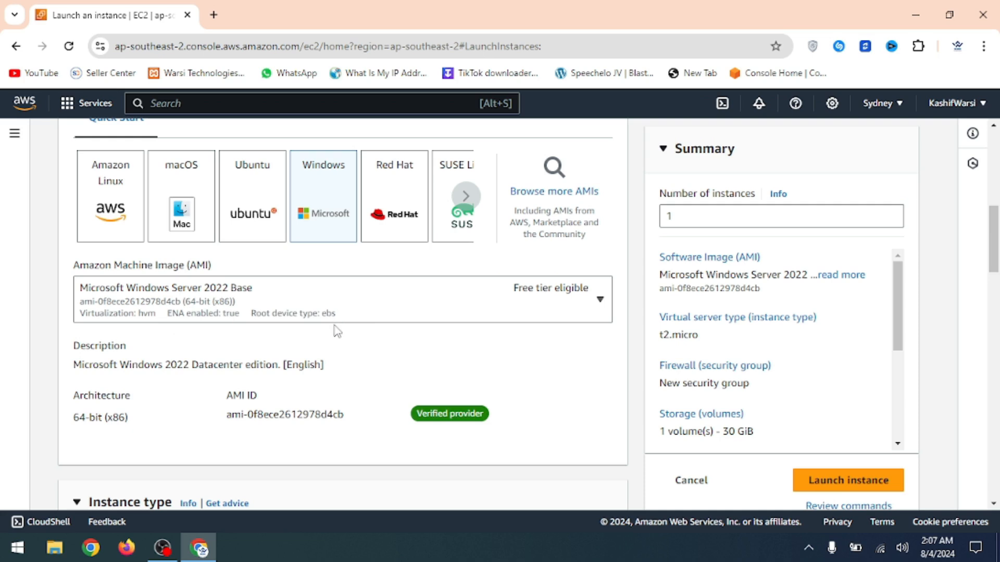
- Create a new RSA key pair named "Key" in .pem format for logging in to the instance
{"action": "scroll", "coordinate": [336, 330], "scroll_direction": "down", "scroll_amount": 4}
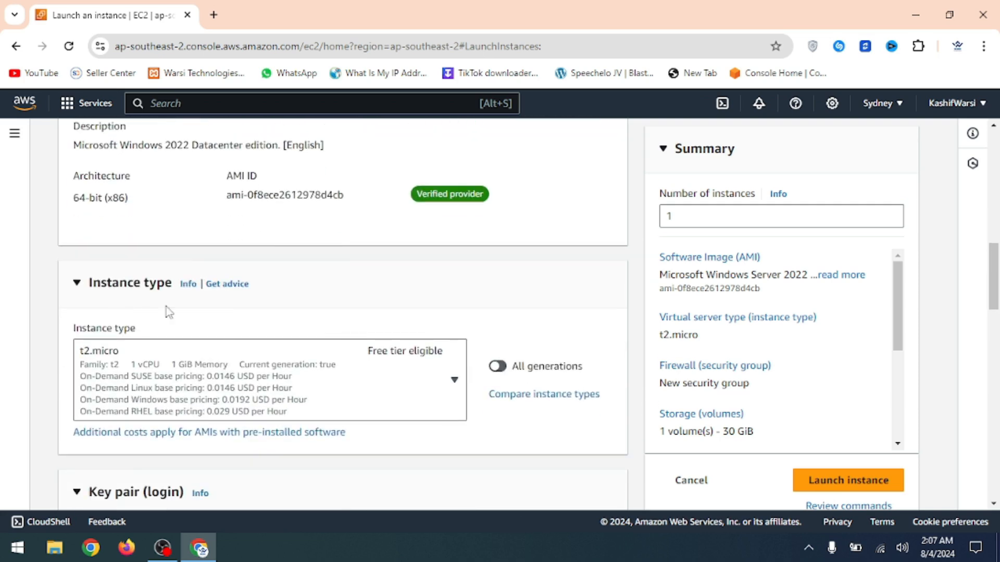
{"action": "scroll", "coordinate": [181, 307], "scroll_direction": "down", "scroll_amount": 3}
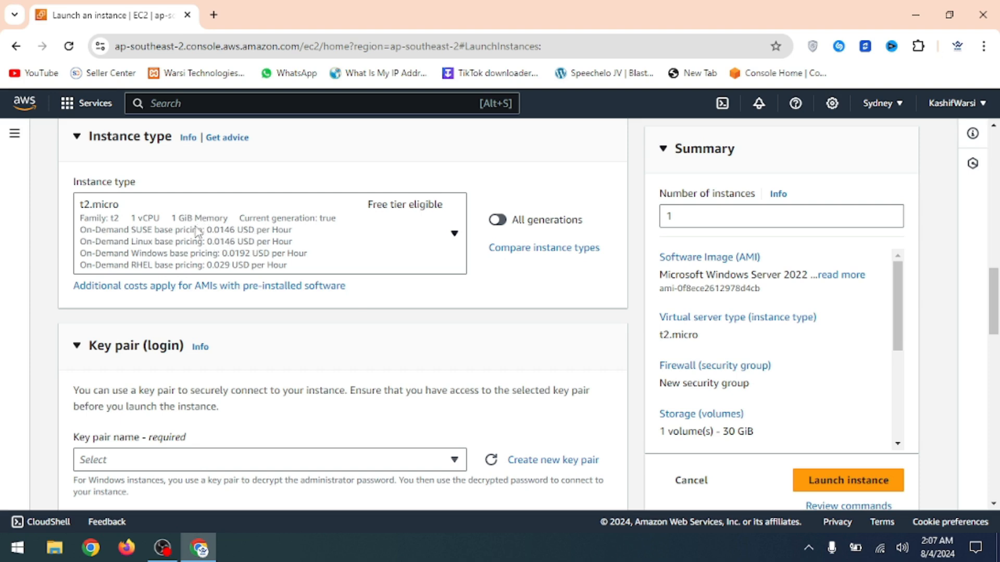
{"action": "scroll", "coordinate": [272, 297], "scroll_direction": "down", "scroll_amount": 2}
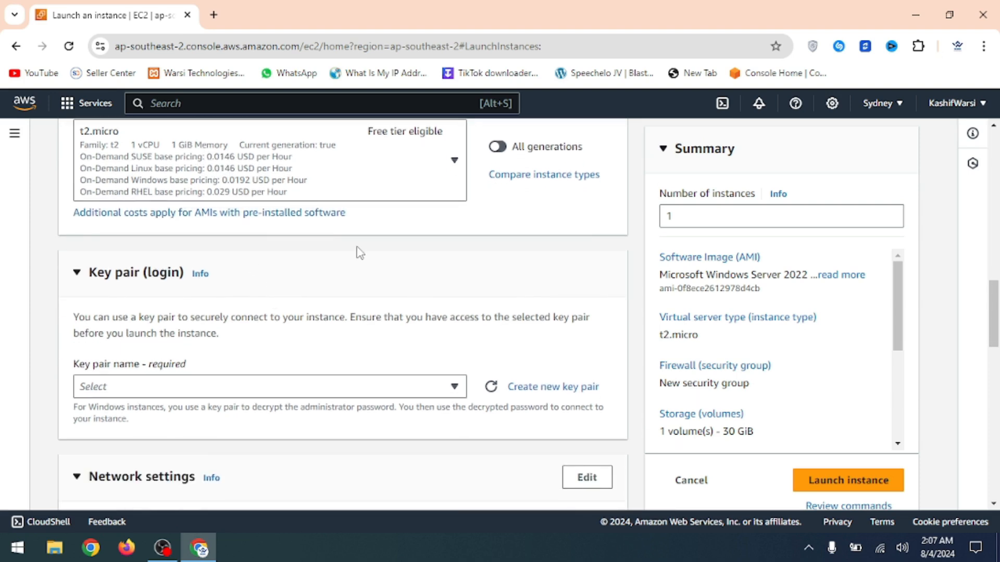
{"action": "scroll", "coordinate": [358, 252], "scroll_direction": "down", "scroll_amount": 1}
{"action": "scroll", "coordinate": [360, 253], "scroll_direction": "down", "scroll_amount": 1}
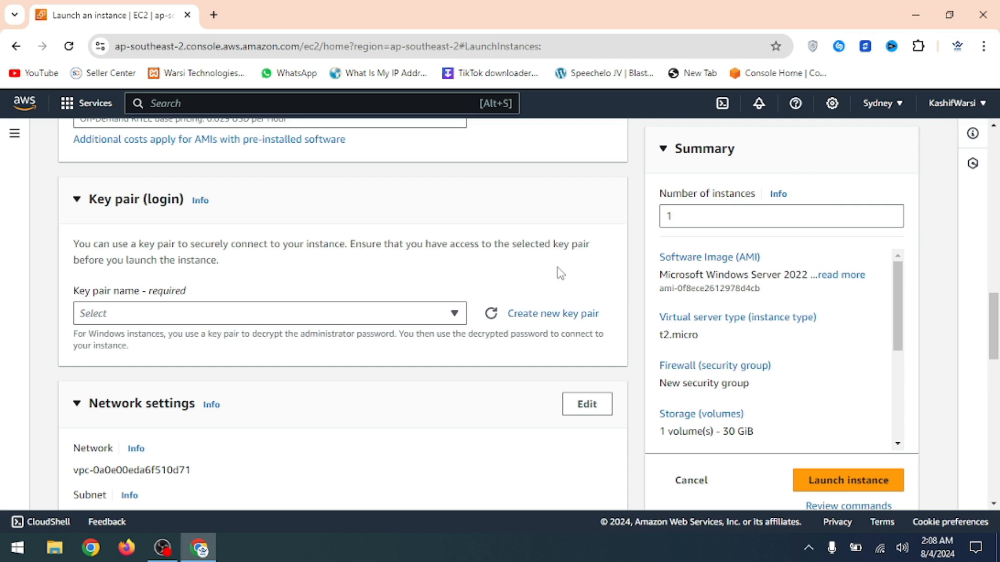
{"action": "left_click", "coordinate": [529, 315]}
{"action": "left_click", "coordinate": [385, 235]}
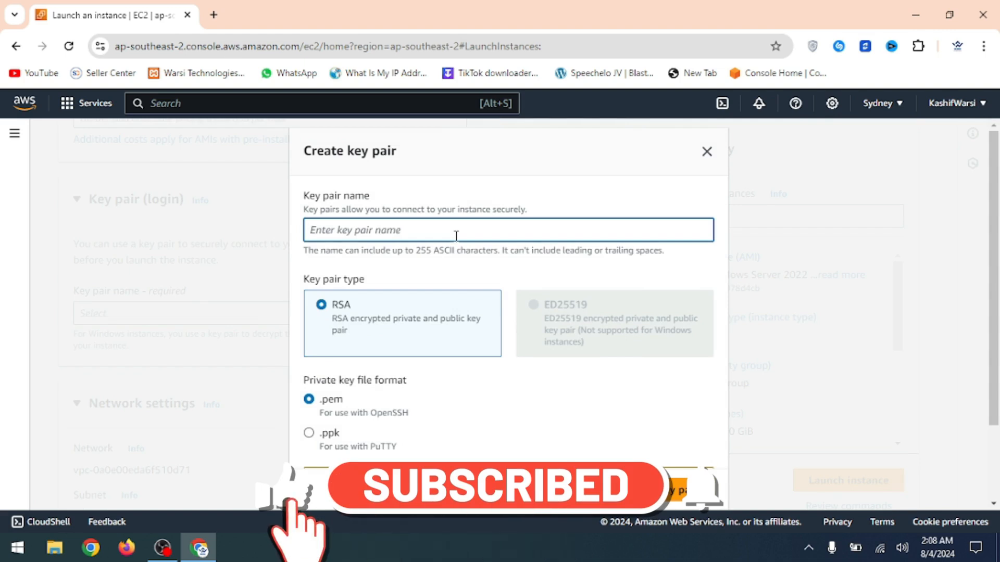
{"action": "type", "text": "Key"}
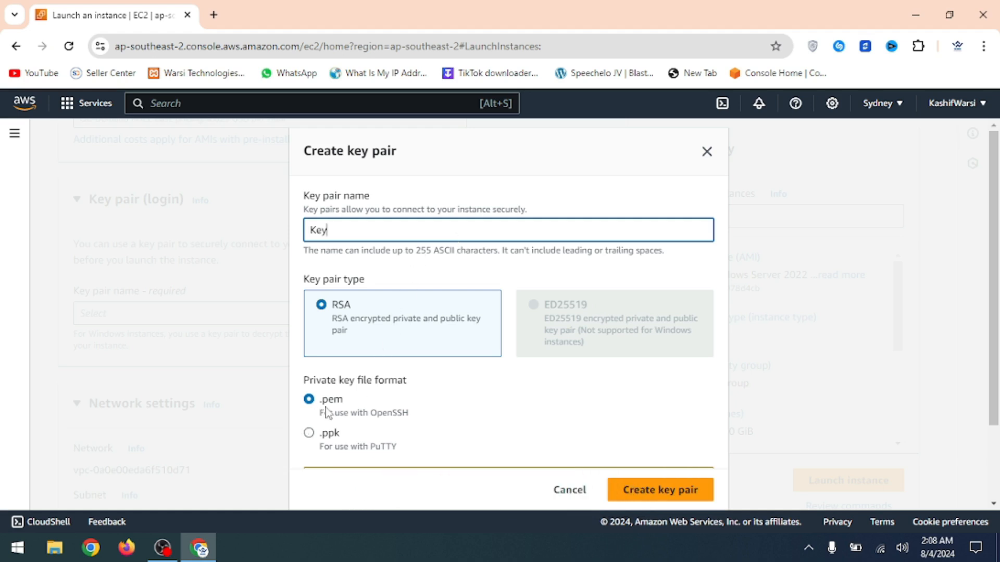
{"action": "scroll", "coordinate": [419, 394], "scroll_direction": "down", "scroll_amount": 2}
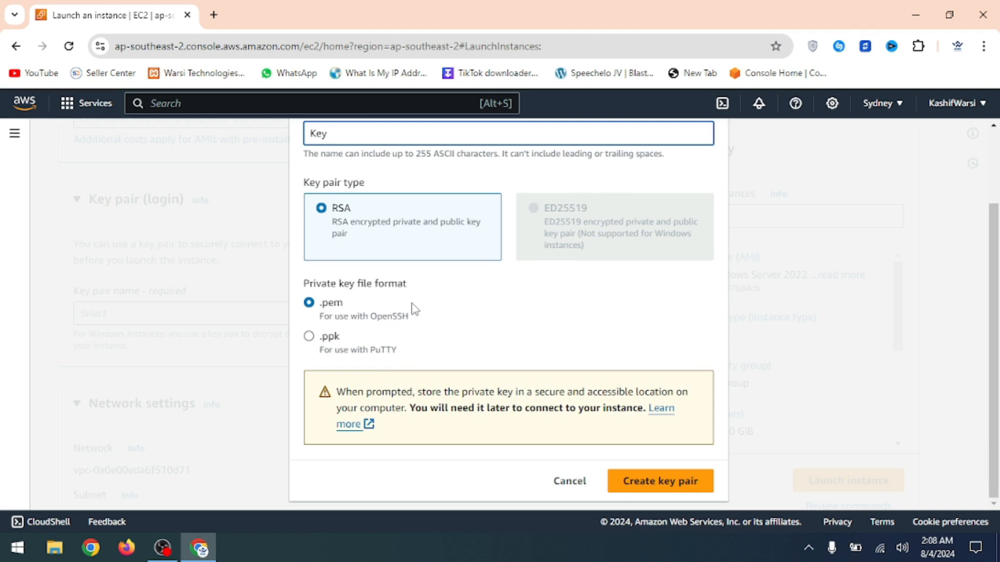
{"action": "scroll", "coordinate": [411, 307], "scroll_direction": "up", "scroll_amount": 2}
{"action": "scroll", "coordinate": [442, 276], "scroll_direction": "down", "scroll_amount": 2}
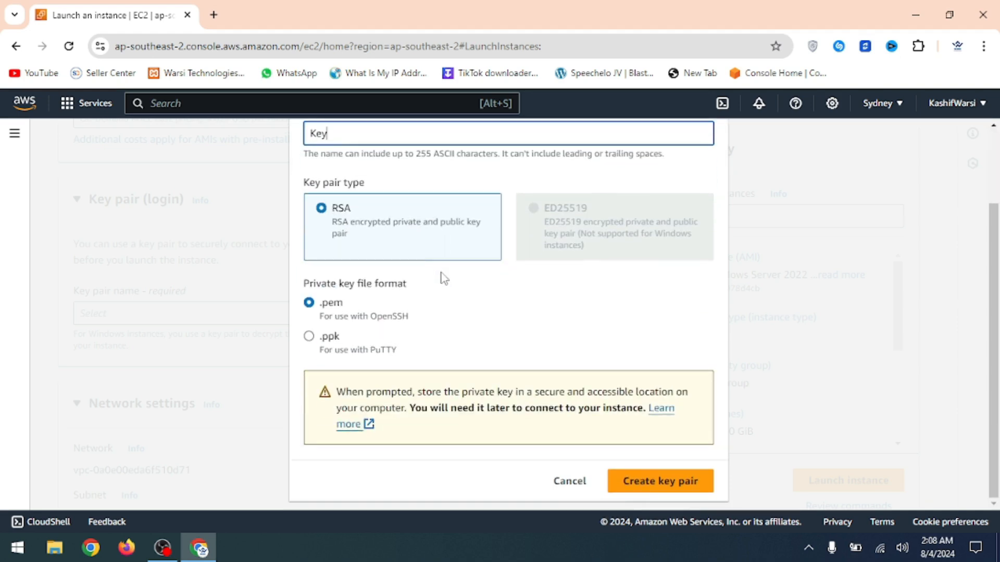
{"action": "left_click", "coordinate": [656, 481]}
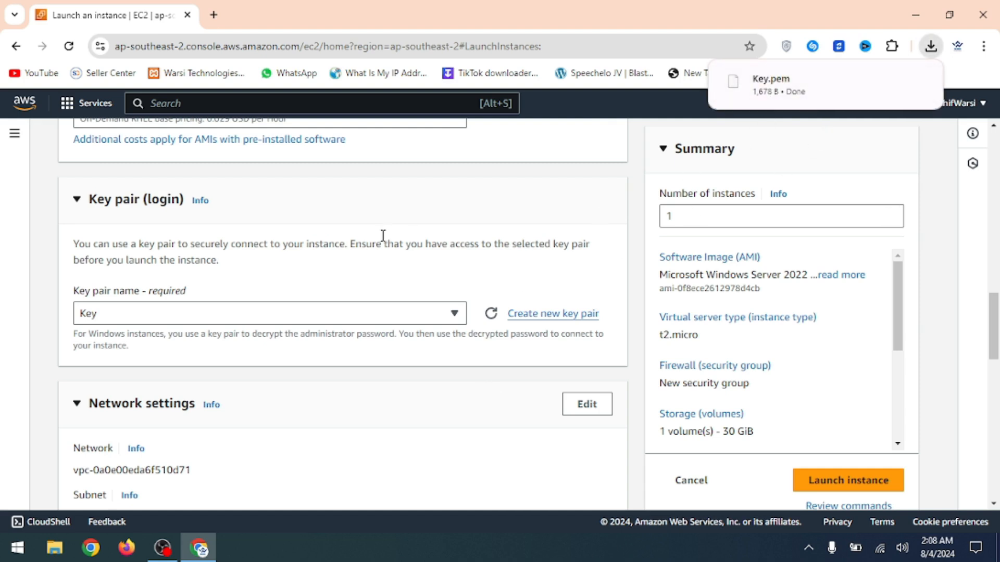
- Review the instance type, the selected key pair, and the network and firewall settings of the new instance
{"action": "mouse_move", "coordinate": [769, 92]}
{"action": "scroll", "coordinate": [467, 245], "scroll_direction": "up", "scroll_amount": 4}
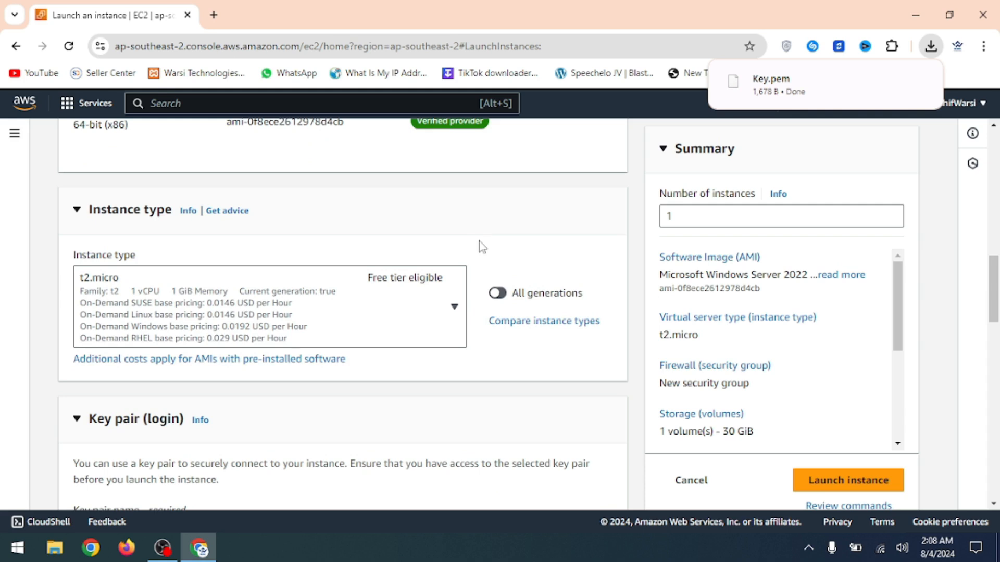
{"action": "scroll", "coordinate": [479, 246], "scroll_direction": "down", "scroll_amount": 3}
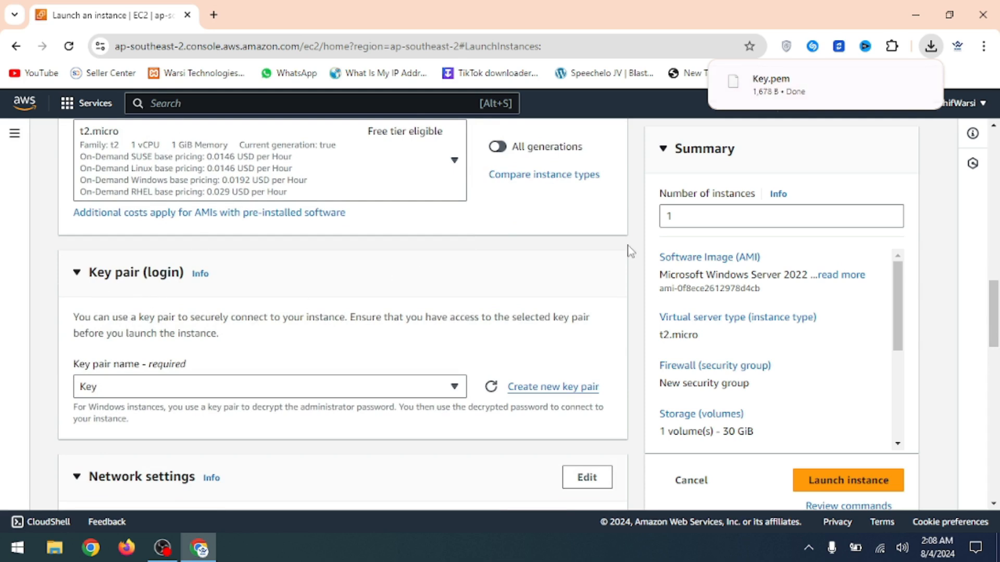
{"action": "scroll", "coordinate": [323, 294], "scroll_direction": "down", "scroll_amount": 2}
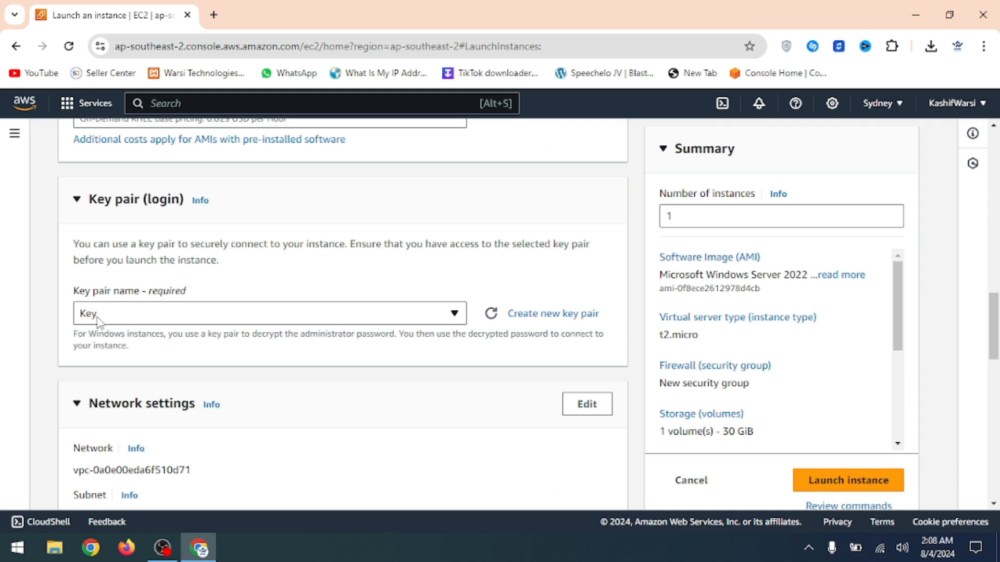
{"action": "scroll", "coordinate": [195, 320], "scroll_direction": "down", "scroll_amount": 3}
{"action": "scroll", "coordinate": [265, 260], "scroll_direction": "down", "scroll_amount": 3}
{"action": "scroll", "coordinate": [177, 277], "scroll_direction": "up", "scroll_amount": 1}
{"action": "scroll", "coordinate": [177, 276], "scroll_direction": "down", "scroll_amount": 1}
{"action": "scroll", "coordinate": [177, 277], "scroll_direction": "down", "scroll_amount": 3}
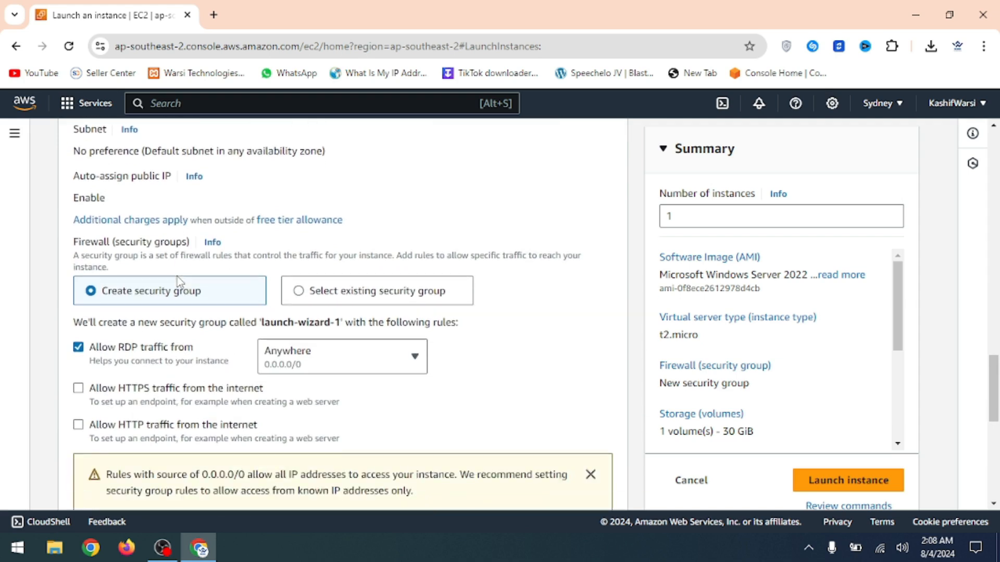
{"action": "scroll", "coordinate": [125, 206], "scroll_direction": "up", "scroll_amount": 1}
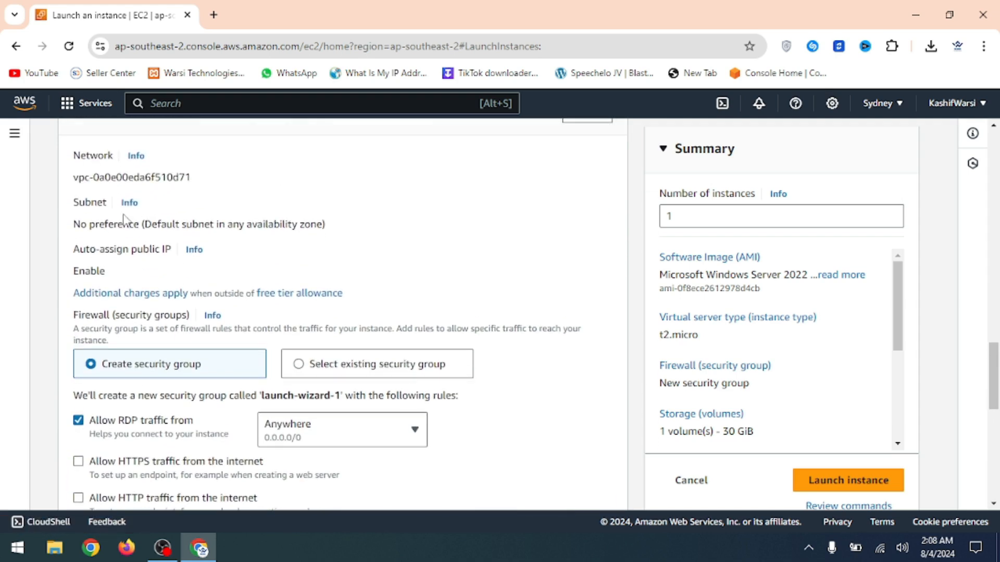
{"action": "scroll", "coordinate": [120, 215], "scroll_direction": "down", "scroll_amount": 2}
{"action": "scroll", "coordinate": [120, 215], "scroll_direction": "up", "scroll_amount": 1}
{"action": "scroll", "coordinate": [120, 214], "scroll_direction": "down", "scroll_amount": 3}
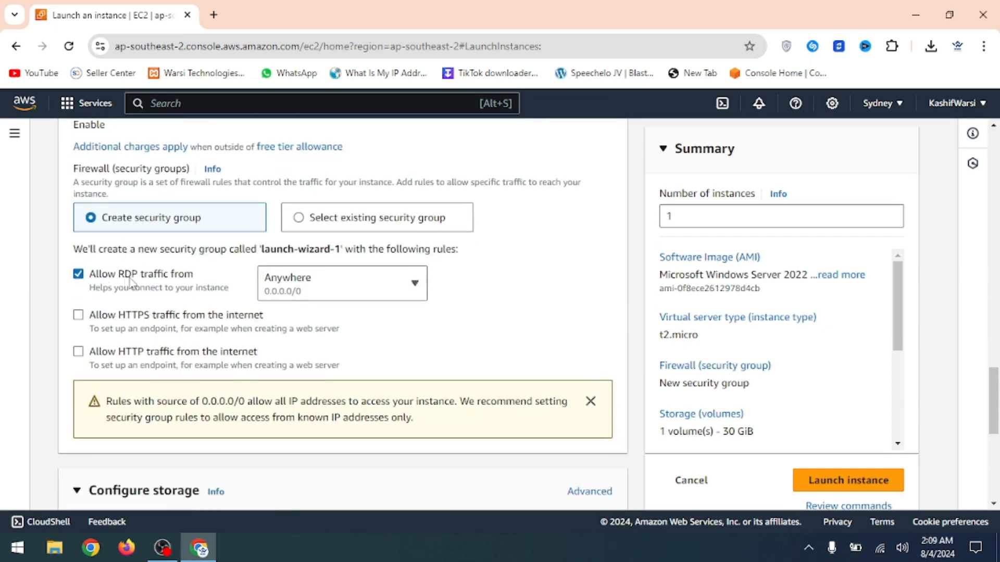
- Examine the source options for allowed RDP traffic in the new security group, keeping Anywhere
{"action": "left_click", "coordinate": [415, 288]}
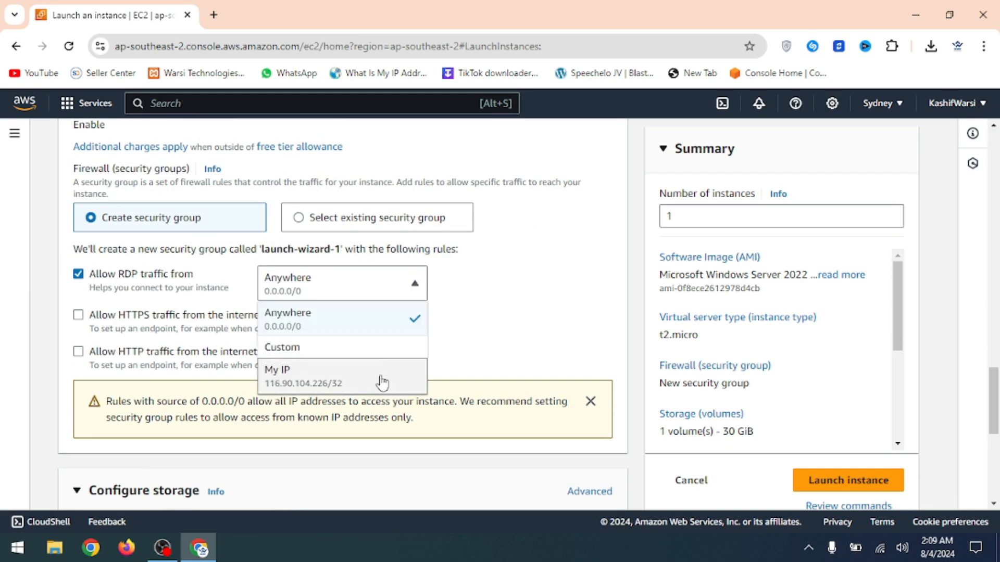
{"action": "left_click", "coordinate": [442, 281]}
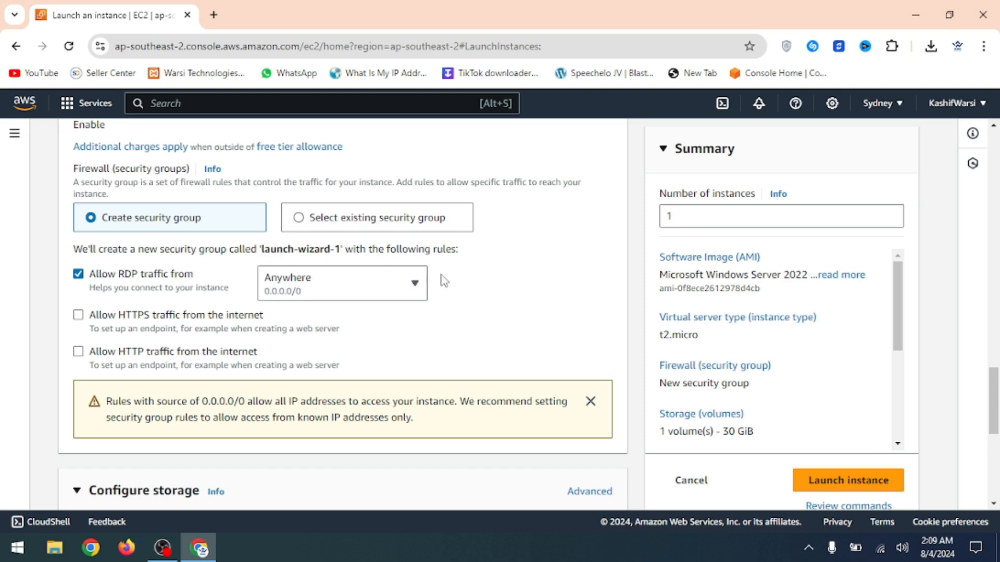
{"action": "left_click", "coordinate": [416, 287]}
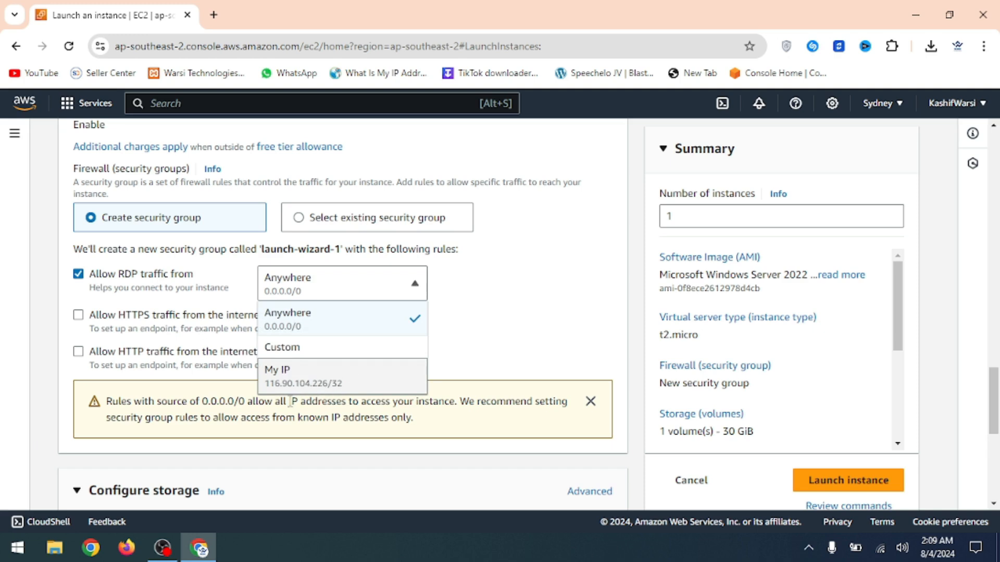
{"action": "left_click", "coordinate": [467, 279]}
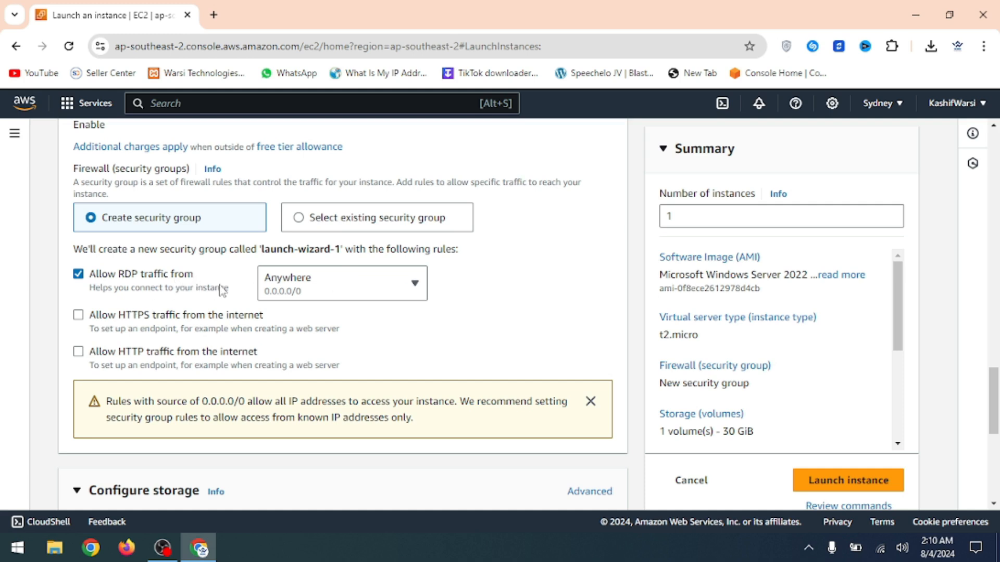
- Examine the root volume's size and the available volume types in the storage configuration, keeping gp2
{"action": "scroll", "coordinate": [197, 281], "scroll_direction": "down", "scroll_amount": 1}
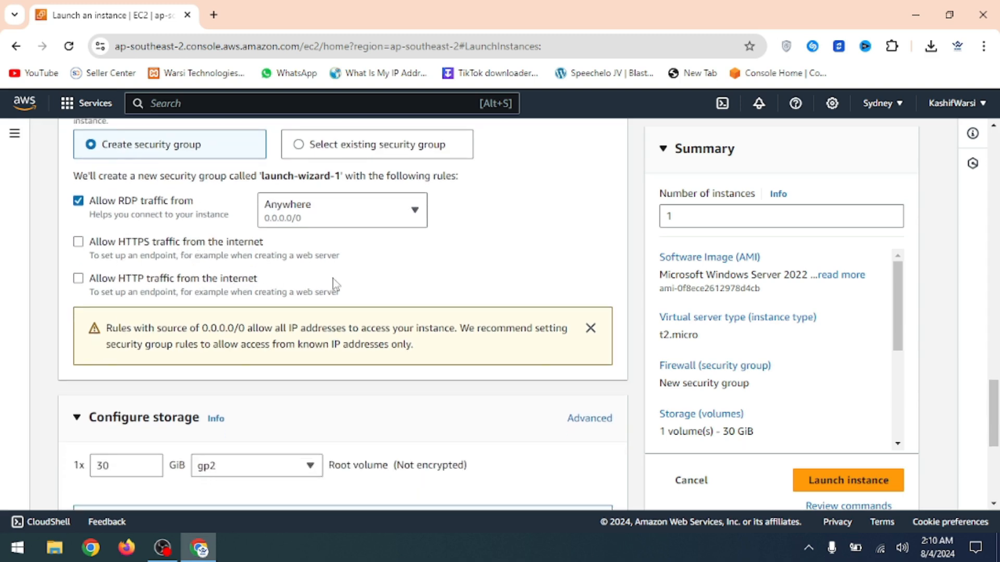
{"action": "scroll", "coordinate": [471, 277], "scroll_direction": "down", "scroll_amount": 2}
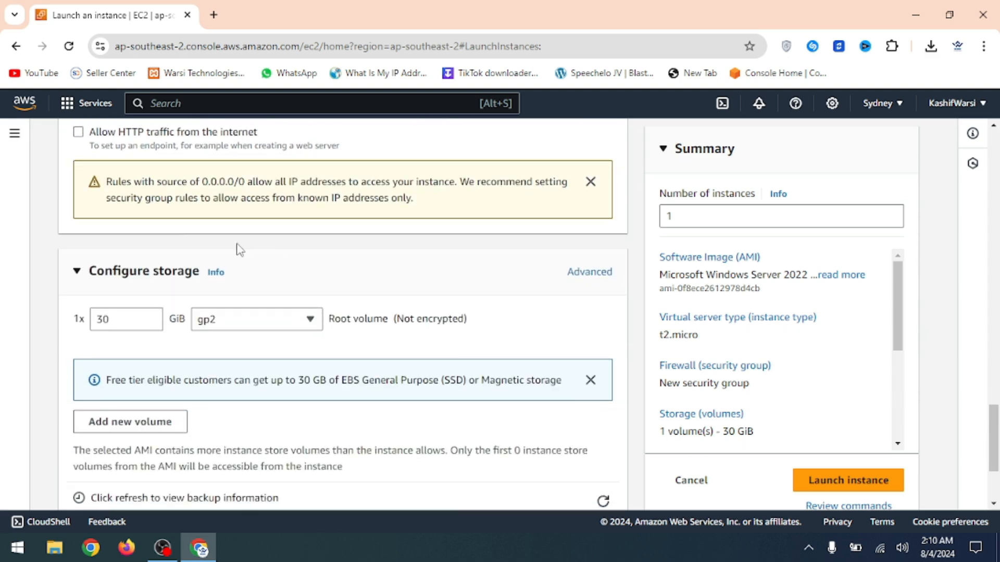
{"action": "scroll", "coordinate": [187, 342], "scroll_direction": "down", "scroll_amount": 1}
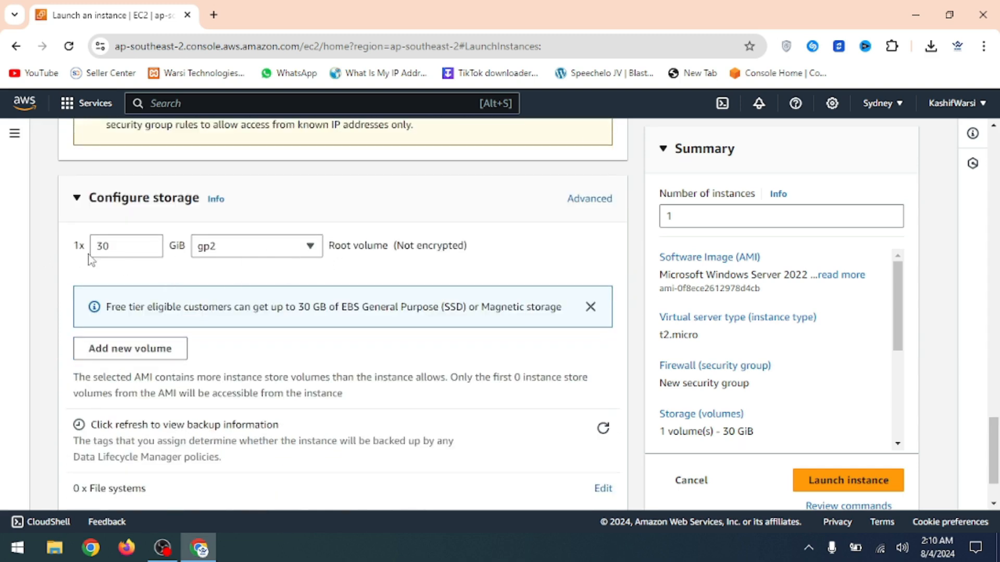
{"action": "left_click", "coordinate": [312, 250]}
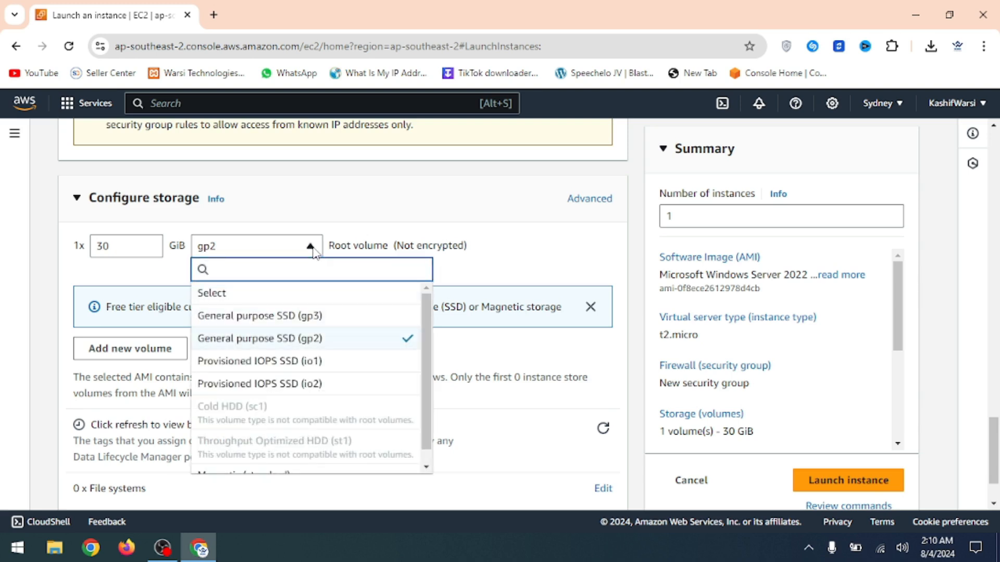
{"action": "left_click", "coordinate": [312, 248]}
{"action": "left_click", "coordinate": [312, 248]}
{"action": "left_click", "coordinate": [313, 250]}
- Review the remaining storage options, the firewall rules and the instance summary ahead of the launch
{"action": "scroll", "coordinate": [255, 275], "scroll_direction": "down", "scroll_amount": 2}
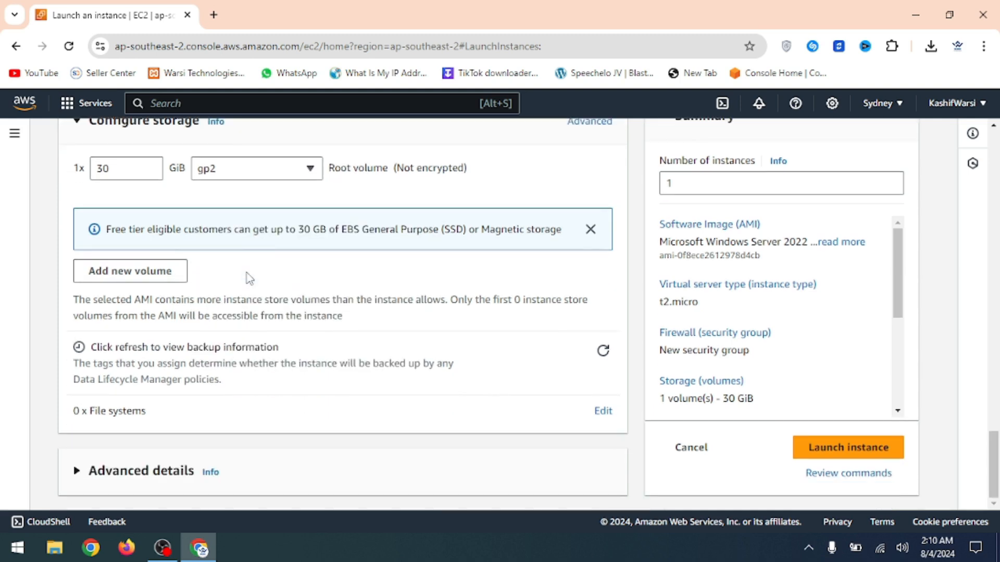
{"action": "scroll", "coordinate": [573, 333], "scroll_direction": "up", "scroll_amount": 6}
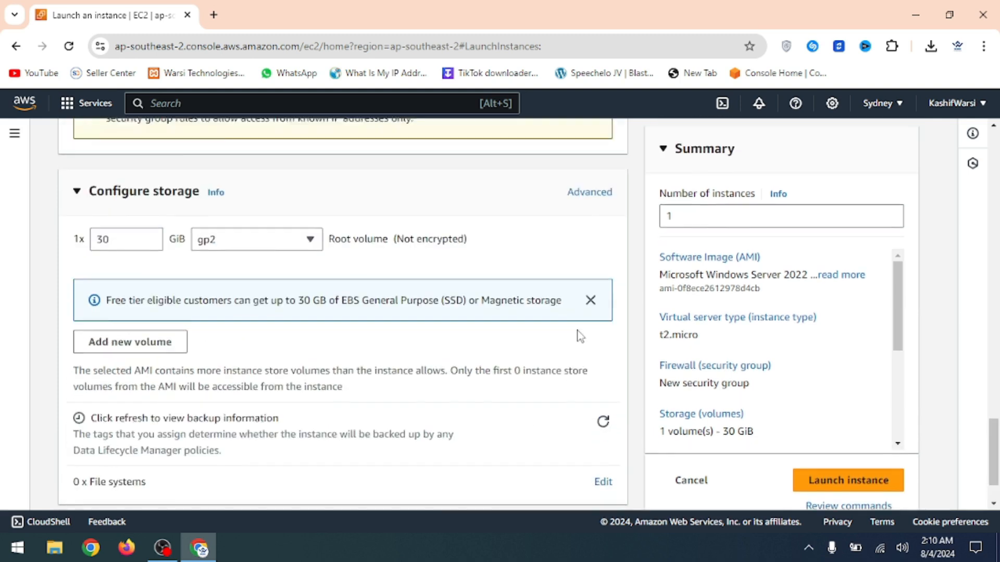
{"action": "scroll", "coordinate": [563, 305], "scroll_direction": "up", "scroll_amount": 4}
{"action": "scroll", "coordinate": [563, 306], "scroll_direction": "down", "scroll_amount": 3}
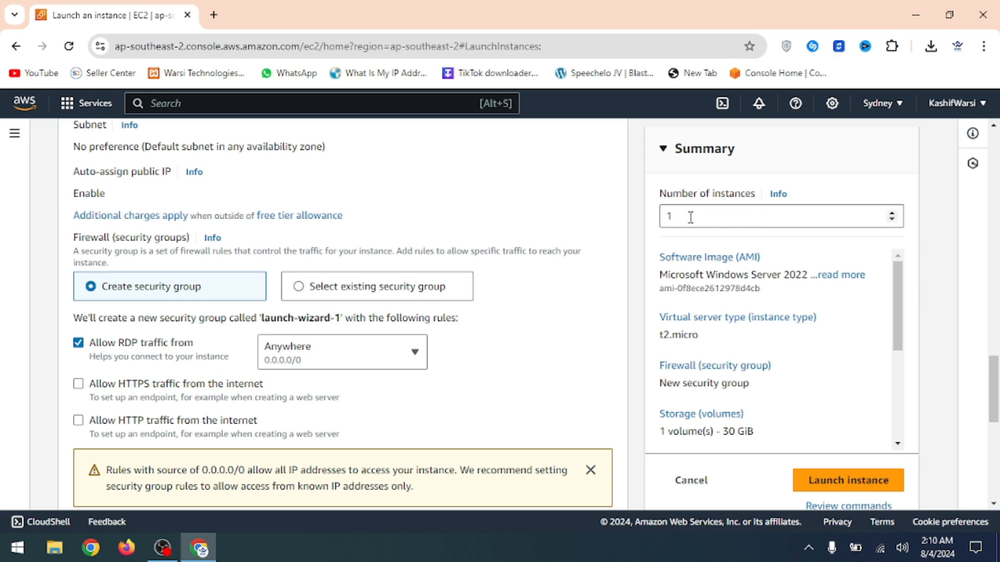
{"action": "scroll", "coordinate": [631, 237], "scroll_direction": "down", "scroll_amount": 3}
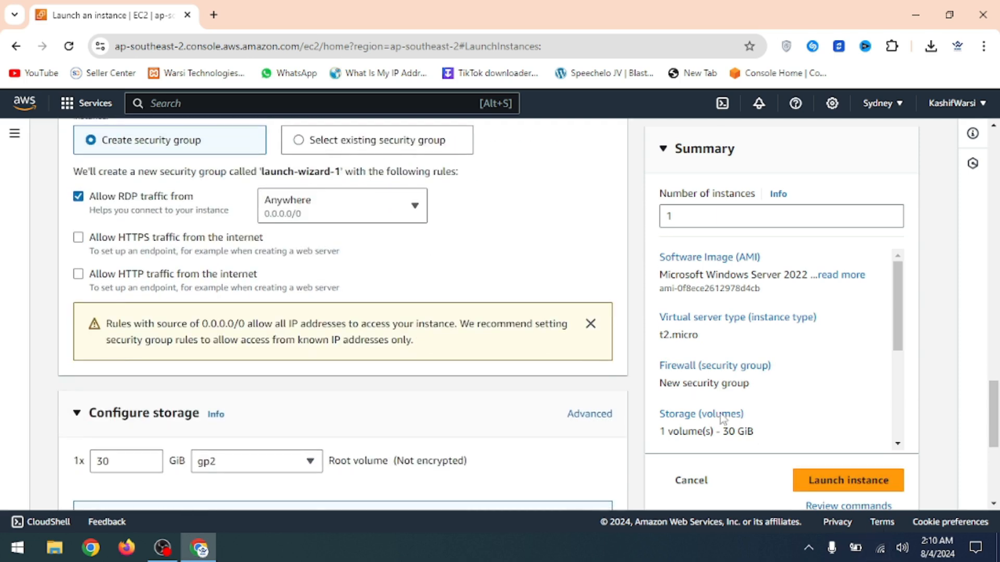
- Review the rest of the instance summary and launch the instance
{"action": "scroll", "coordinate": [697, 375], "scroll_direction": "down", "scroll_amount": 3}
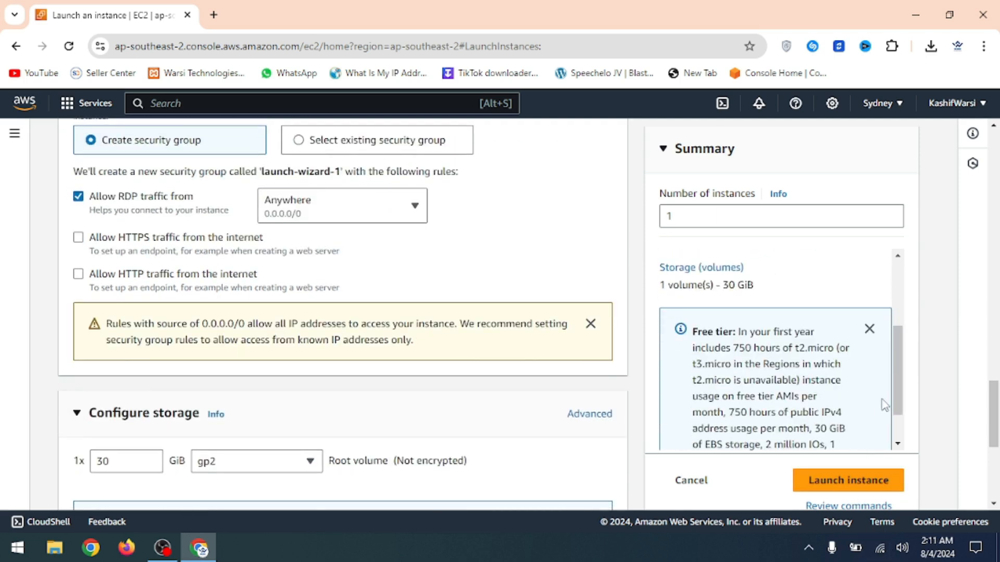
{"action": "scroll", "coordinate": [890, 406], "scroll_direction": "down", "scroll_amount": 1}
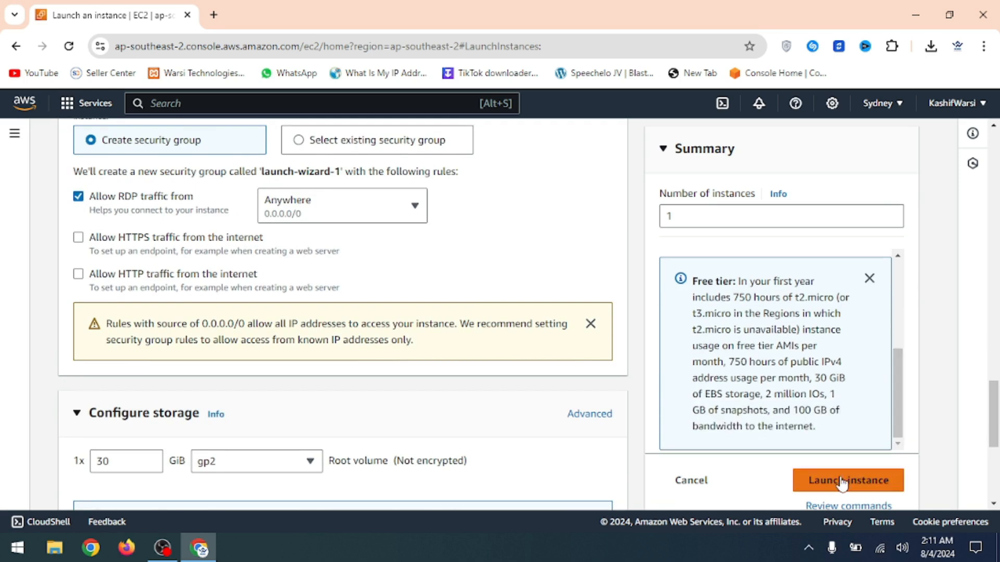
{"action": "scroll", "coordinate": [881, 470], "scroll_direction": "down", "scroll_amount": 2}
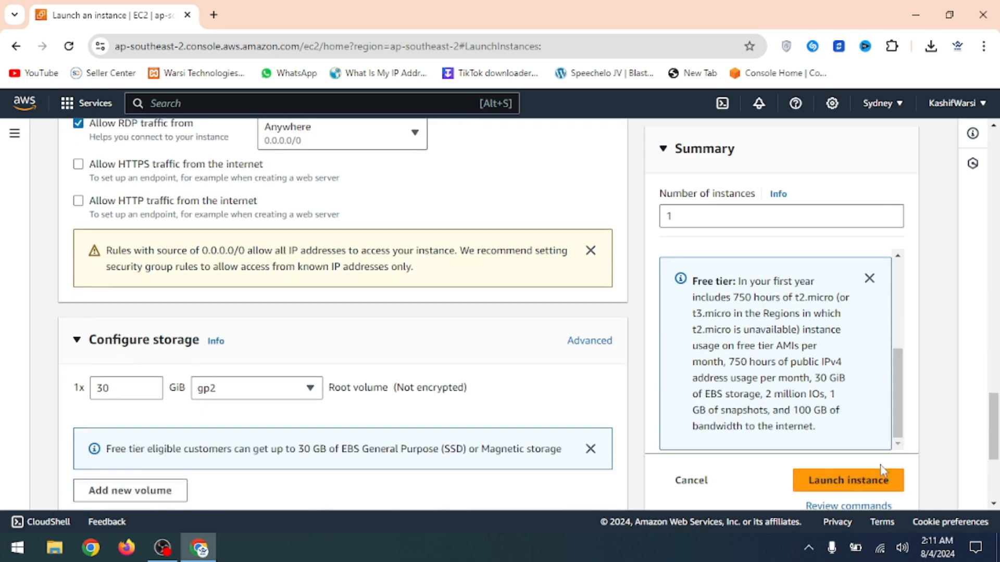
{"action": "left_click", "coordinate": [854, 486]}
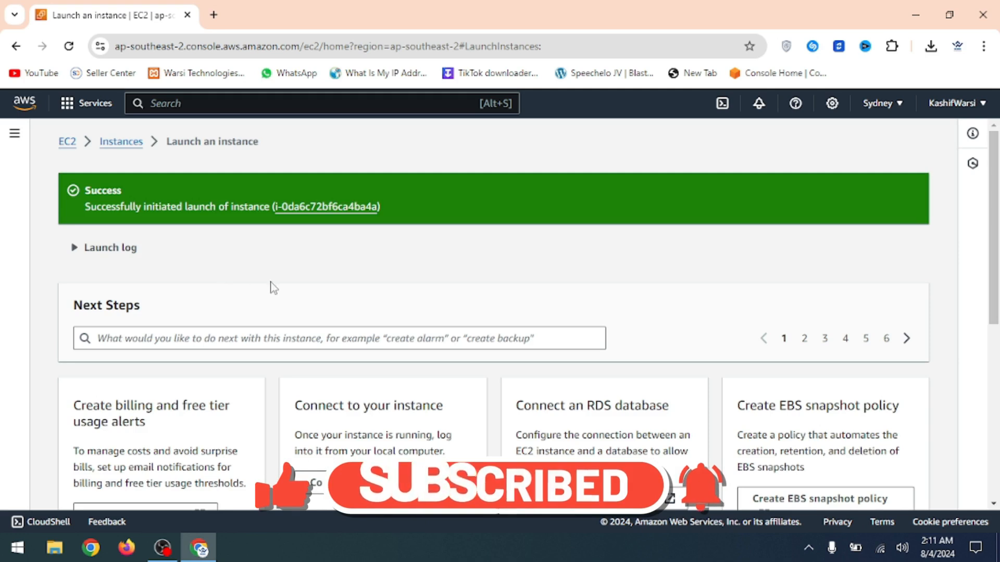
- Look over the suggested next steps on the launch confirmation page and open the list of all instances
{"action": "scroll", "coordinate": [509, 297], "scroll_direction": "down", "scroll_amount": 3}
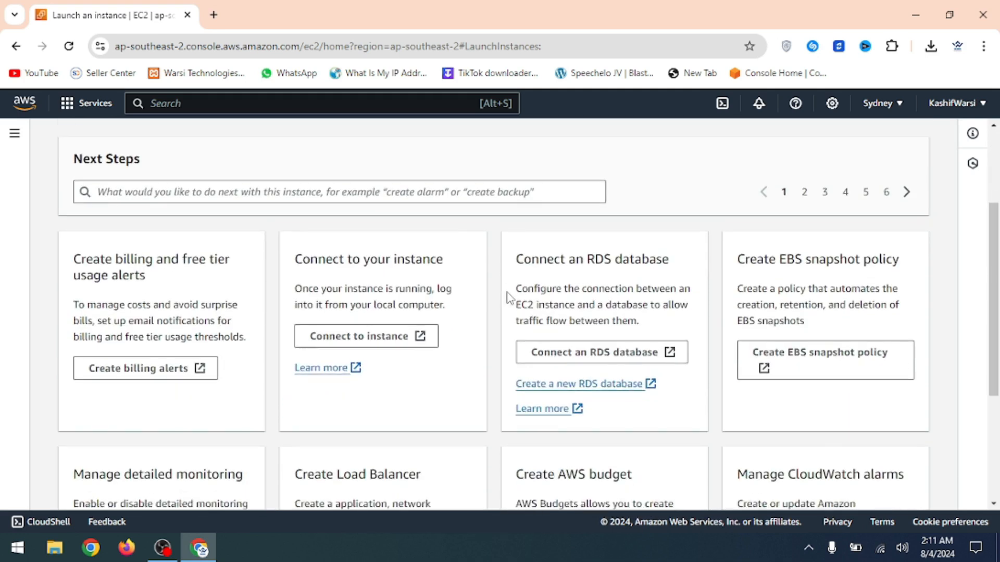
{"action": "scroll", "coordinate": [509, 297], "scroll_direction": "down", "scroll_amount": 1}
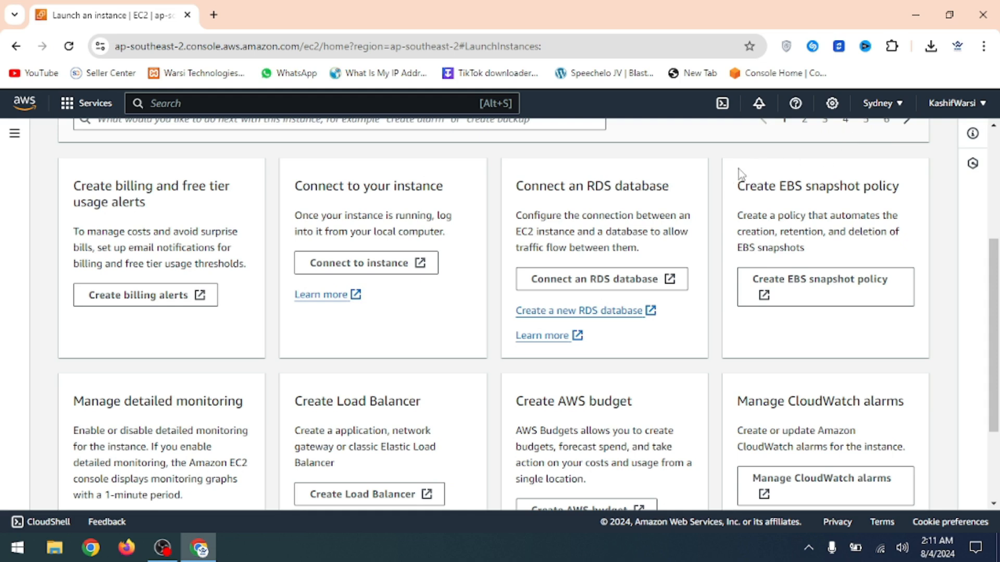
{"action": "left_click", "coordinate": [957, 103]}
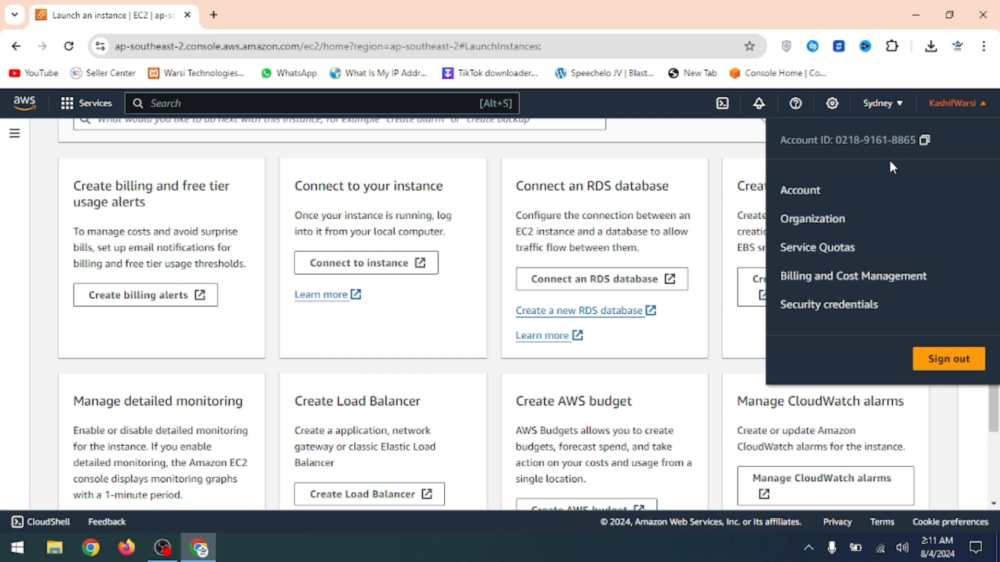
{"action": "left_click", "coordinate": [757, 145]}
{"action": "scroll", "coordinate": [700, 264], "scroll_direction": "up", "scroll_amount": 4}
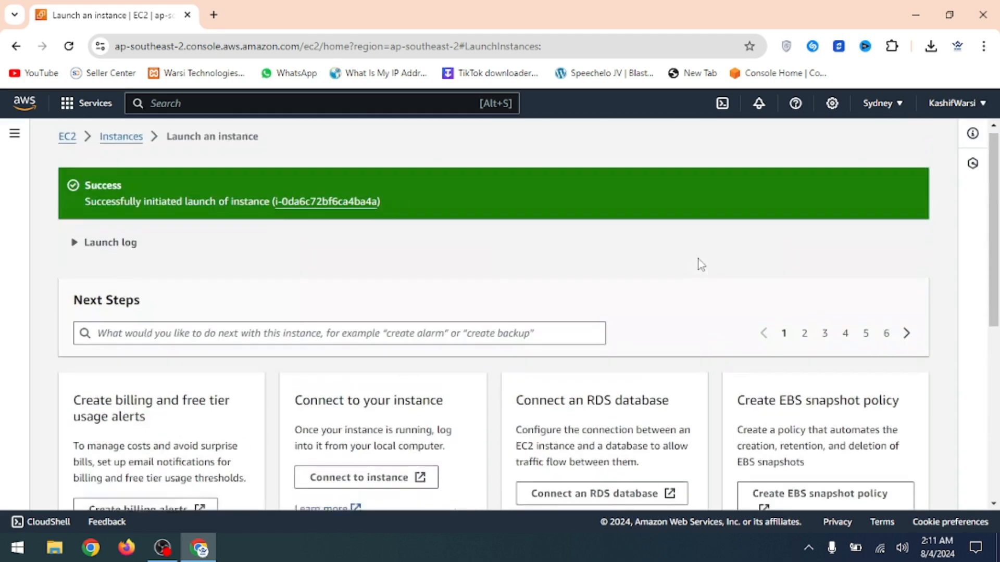
{"action": "scroll", "coordinate": [229, 226], "scroll_direction": "down", "scroll_amount": 1}
{"action": "scroll", "coordinate": [229, 225], "scroll_direction": "down", "scroll_amount": 6}
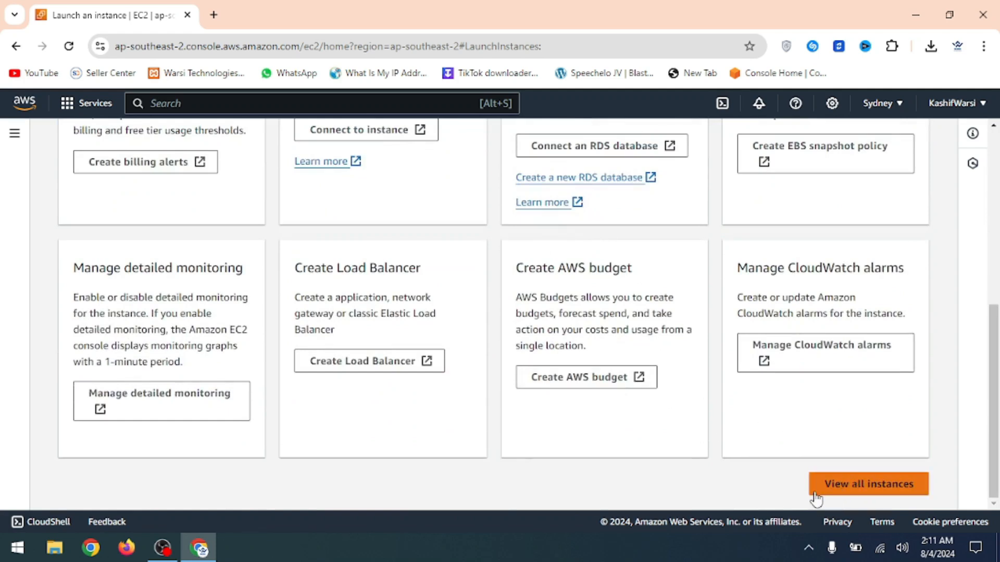
{"action": "left_click", "coordinate": [856, 485]}
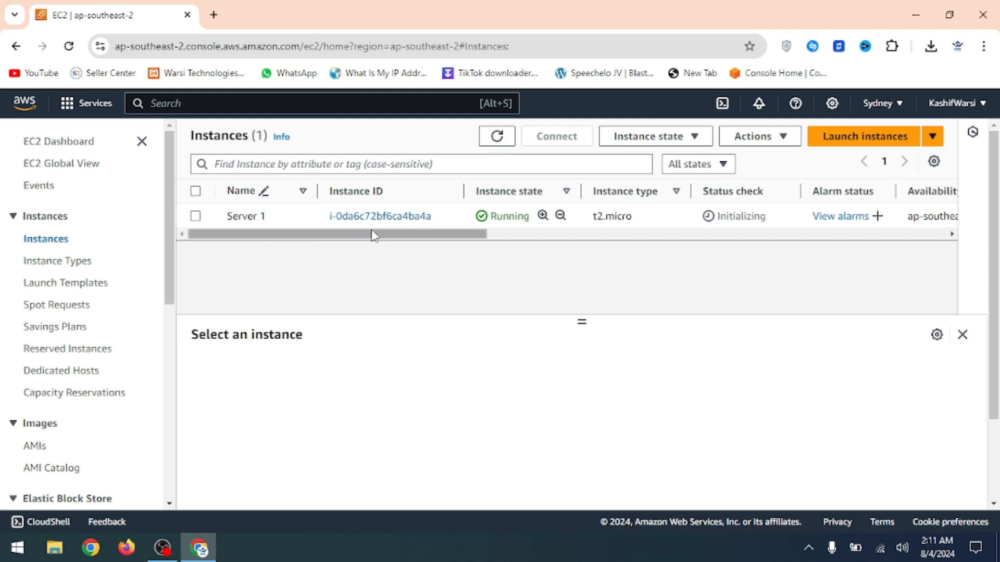
- Refresh the instances list and check Server 1's instance state, status check and other columns
{"action": "left_click_drag", "start_coordinate": [452, 241], "coordinate": [529, 219]}
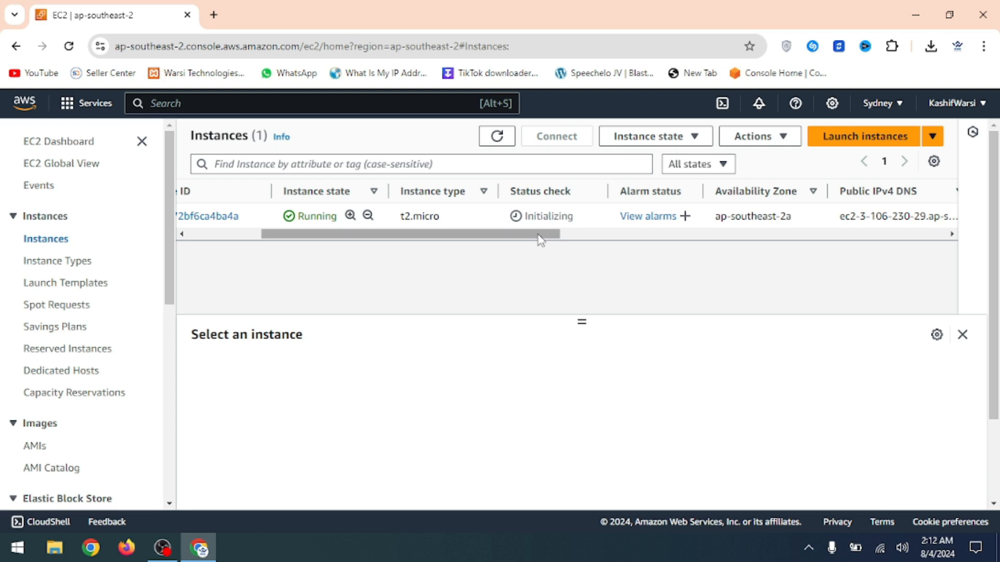
{"action": "scroll", "coordinate": [539, 238], "scroll_direction": "right", "scroll_amount": 1}
{"action": "left_click_drag", "start_coordinate": [537, 237], "coordinate": [491, 252]}
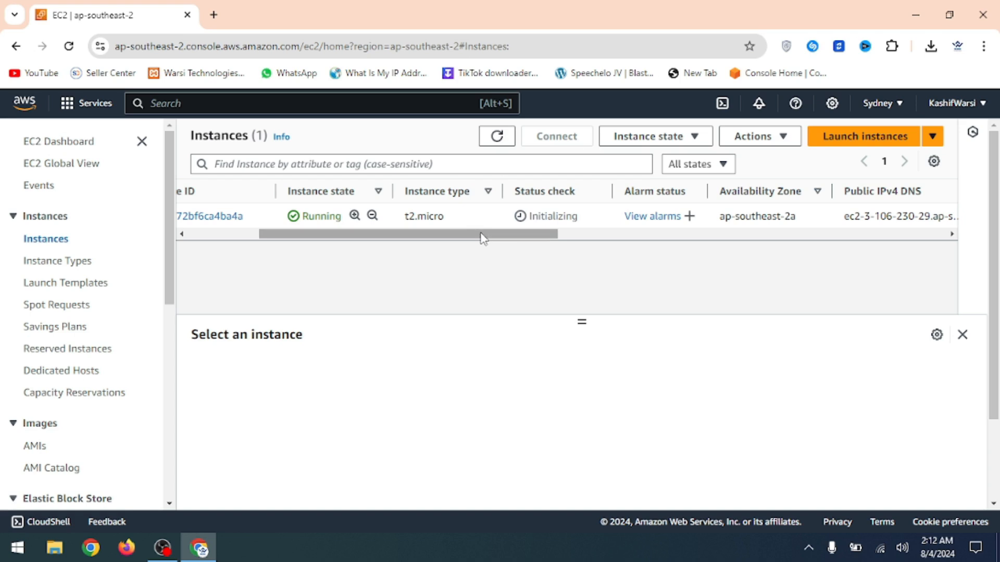
{"action": "left_click", "coordinate": [495, 136]}
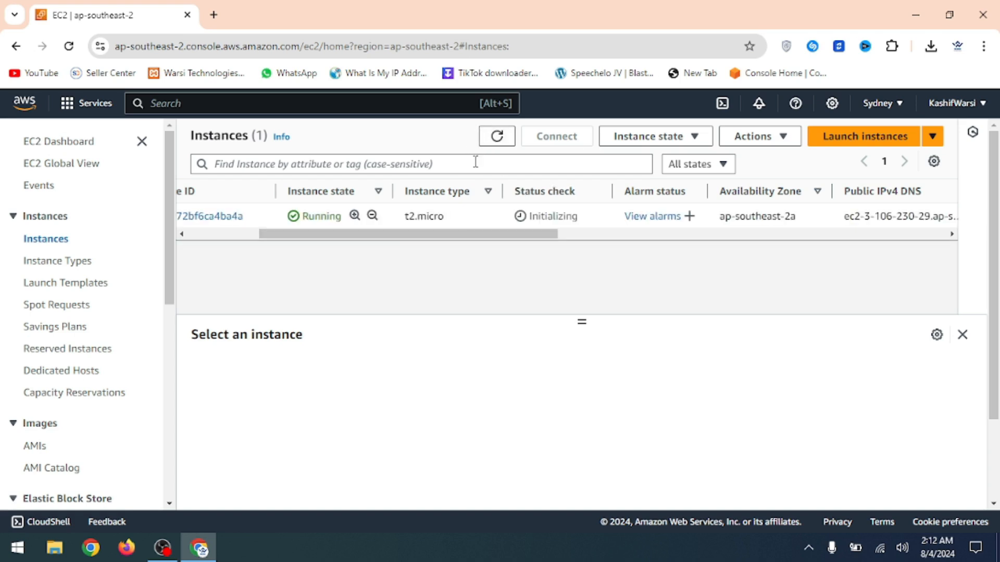
{"action": "mouse_move", "coordinate": [419, 238]}
{"action": "left_mouse_down"}
{"action": "mouse_move", "coordinate": [330, 239]}
{"action": "mouse_move", "coordinate": [436, 243]}
{"action": "left_mouse_up"}
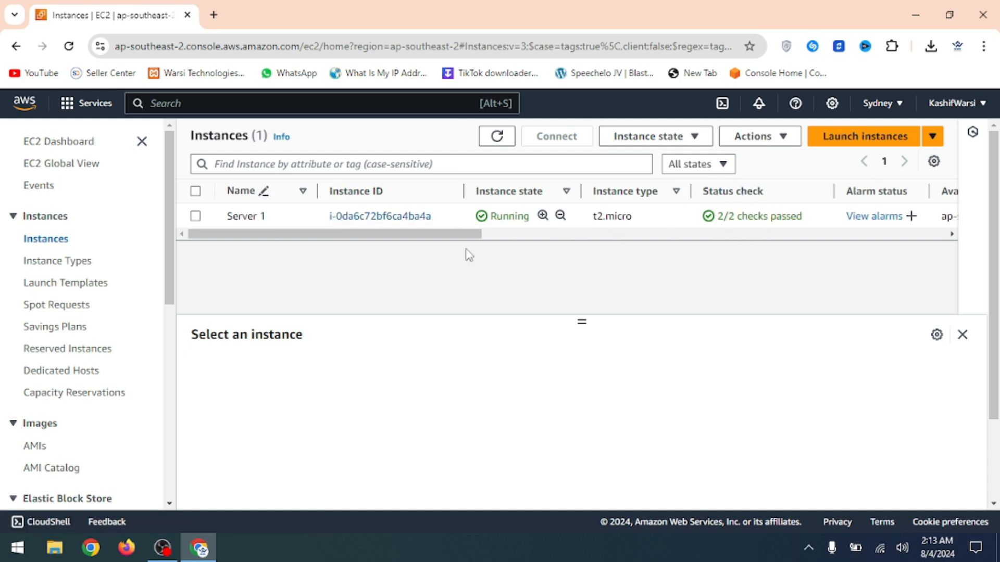
{"action": "left_click_drag", "start_coordinate": [454, 234], "coordinate": [197, 227]}
- Open the RDP client connection options for Server 1 and download its remote desktop file
{"action": "left_click", "coordinate": [195, 216]}
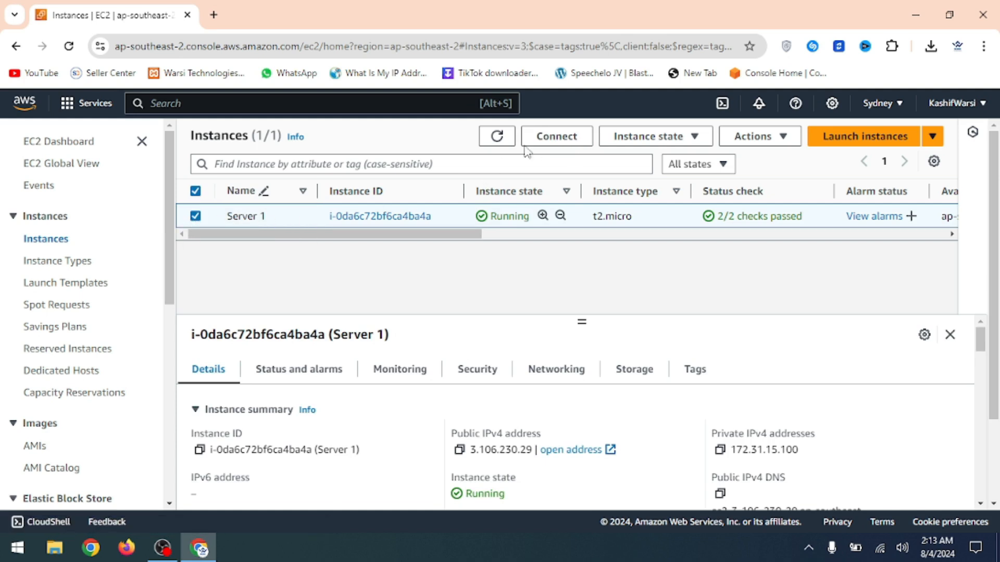
{"action": "left_click", "coordinate": [575, 138]}
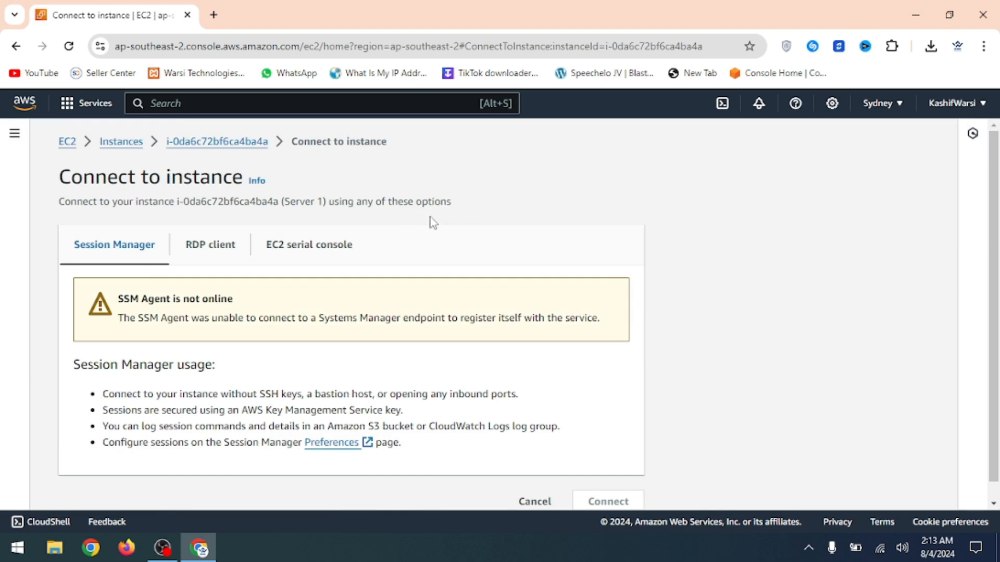
{"action": "scroll", "coordinate": [432, 222], "scroll_direction": "down", "scroll_amount": 1}
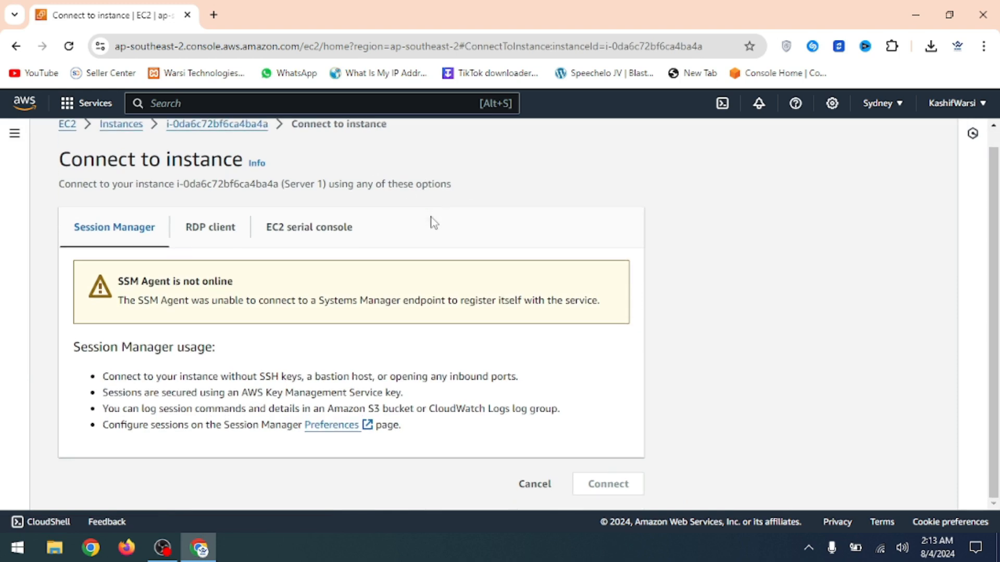
{"action": "left_click", "coordinate": [204, 234]}
{"action": "scroll", "coordinate": [245, 252], "scroll_direction": "down", "scroll_amount": 3}
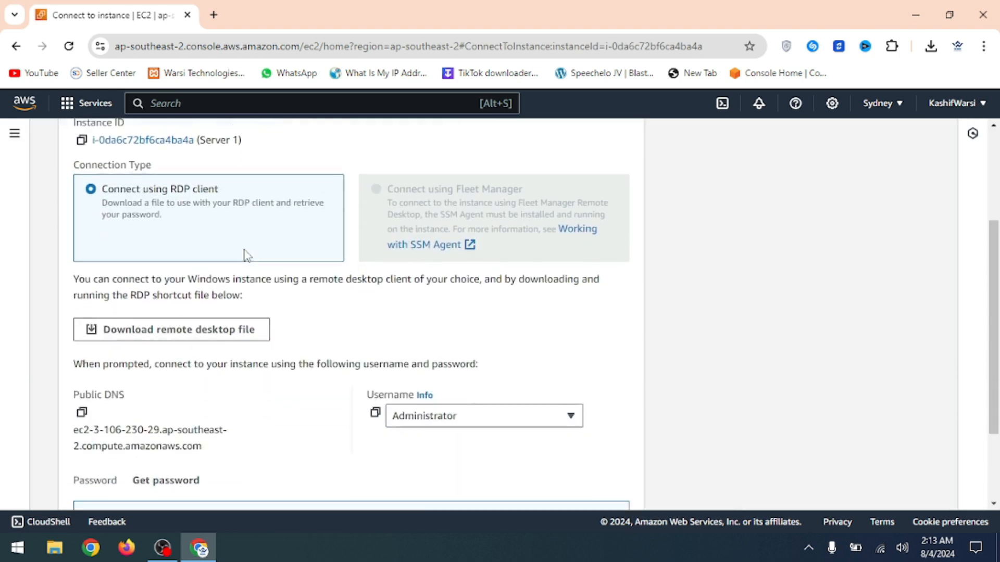
{"action": "scroll", "coordinate": [298, 299], "scroll_direction": "down", "scroll_amount": 2}
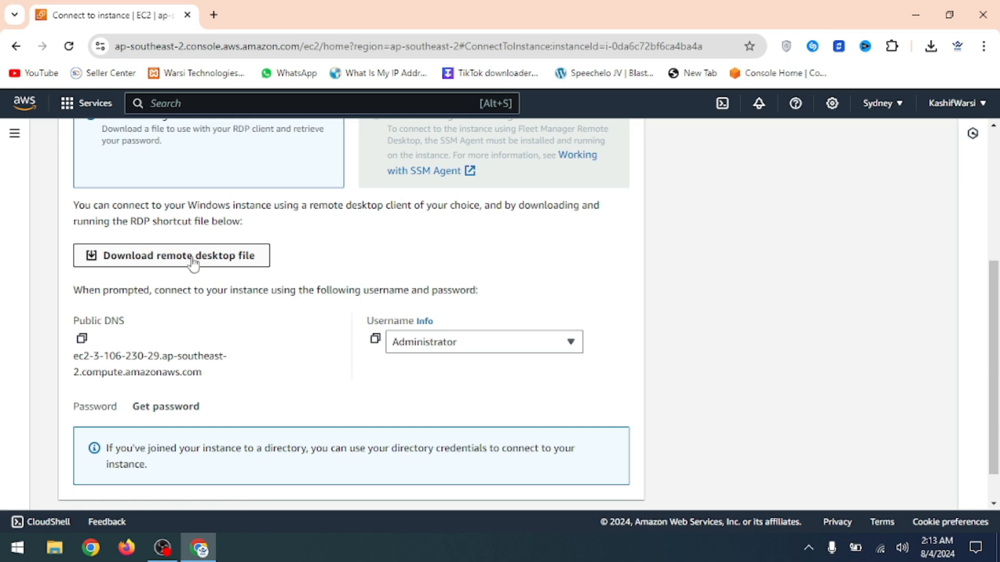
{"action": "left_click", "coordinate": [225, 261]}
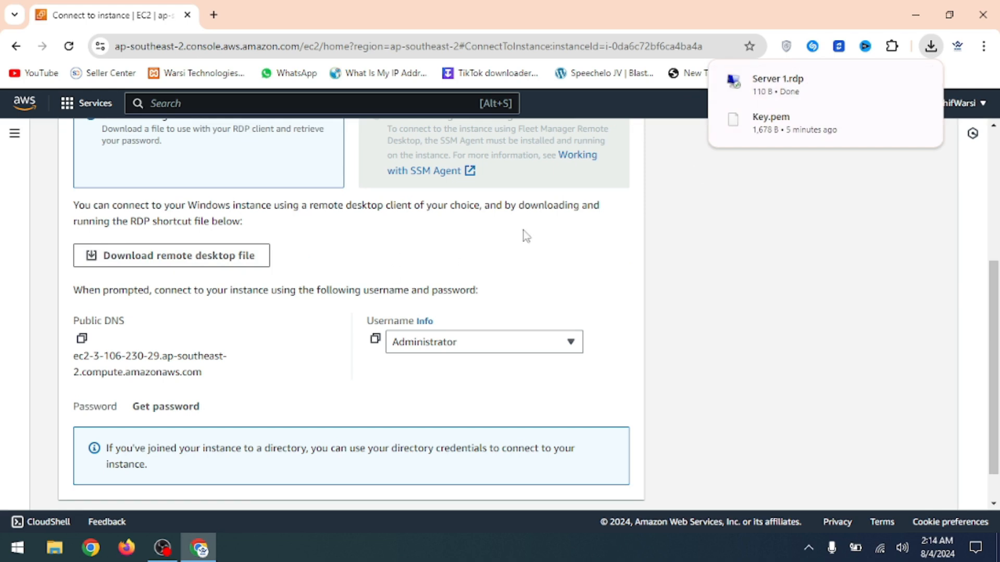
- Start retrieving the Windows password for Server 1 and upload Key.pem from Downloads as the private key file
{"action": "scroll", "coordinate": [297, 304], "scroll_direction": "down", "scroll_amount": 1}
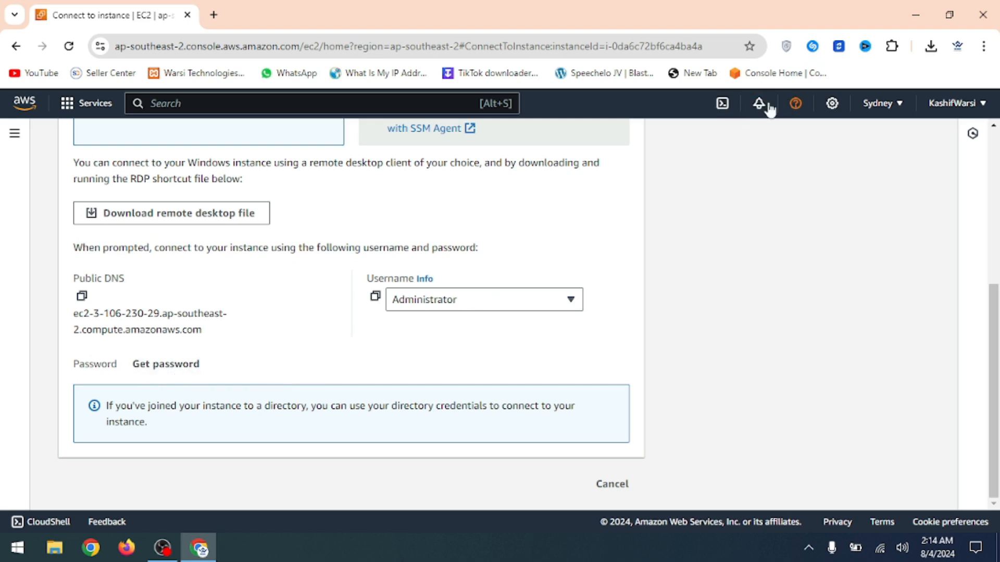
{"action": "left_click", "coordinate": [165, 364]}
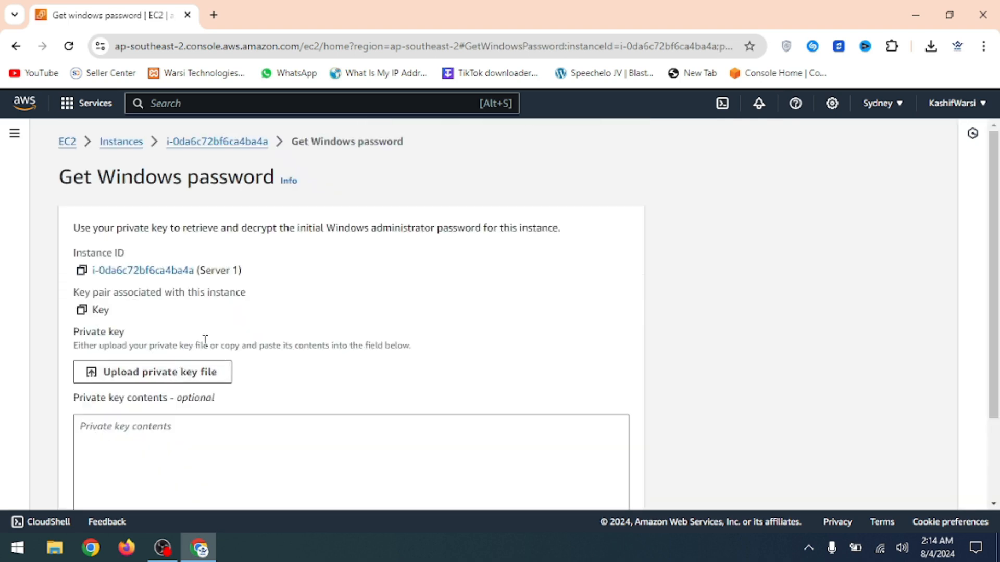
{"action": "scroll", "coordinate": [256, 299], "scroll_direction": "down", "scroll_amount": 1}
{"action": "scroll", "coordinate": [254, 299], "scroll_direction": "down", "scroll_amount": 2}
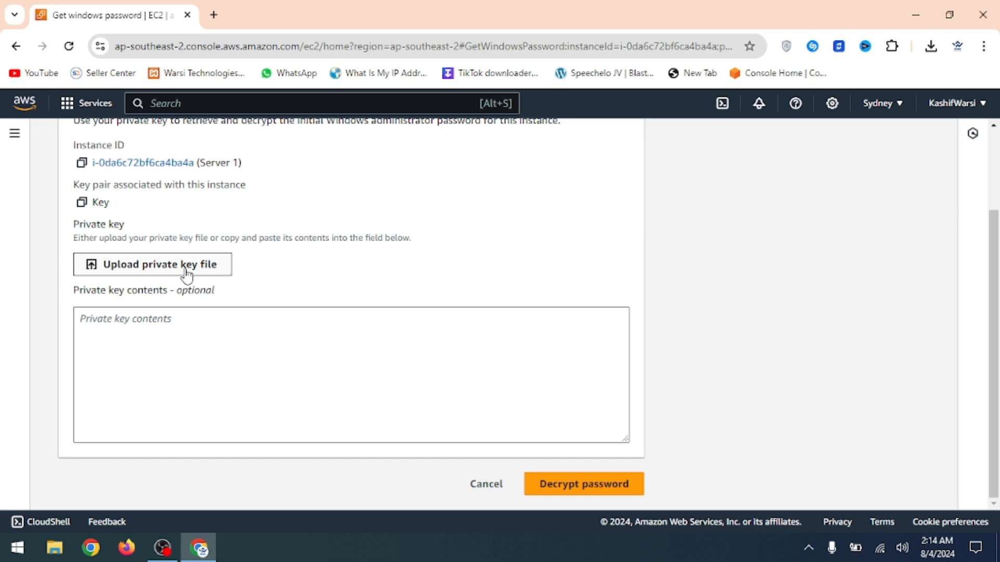
{"action": "left_click", "coordinate": [931, 46]}
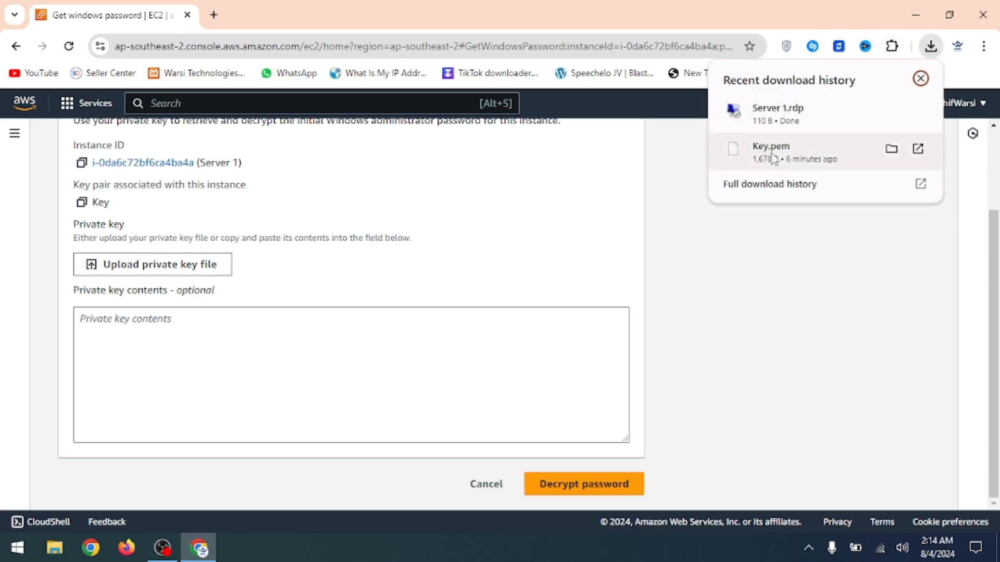
{"action": "left_click", "coordinate": [682, 193]}
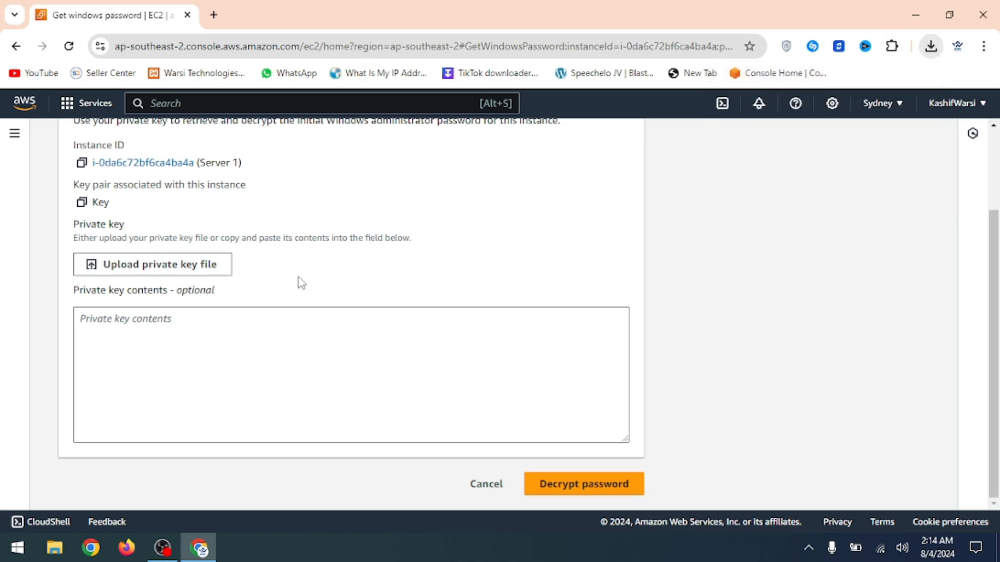
{"action": "left_click", "coordinate": [165, 268]}
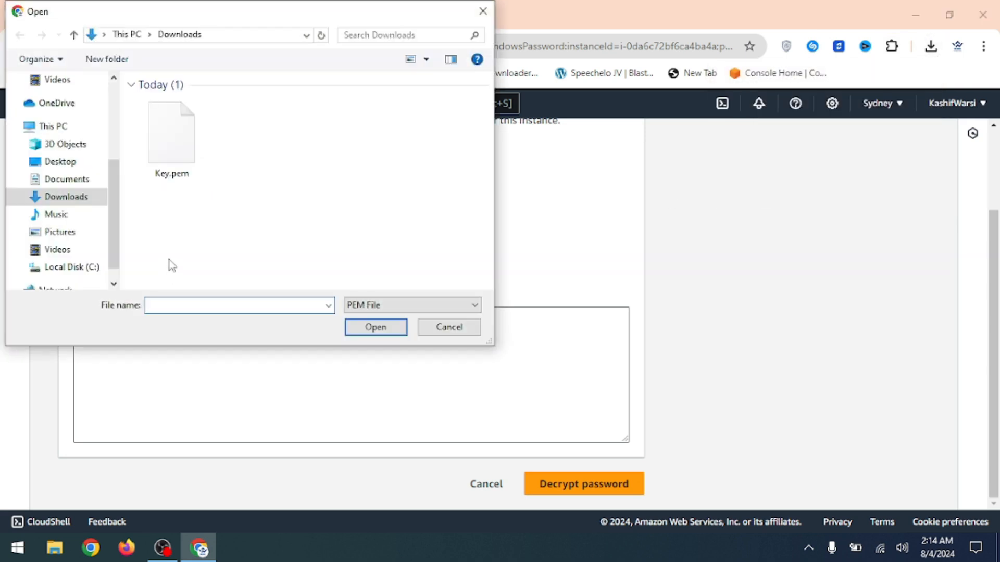
{"action": "double_click", "coordinate": [160, 145]}
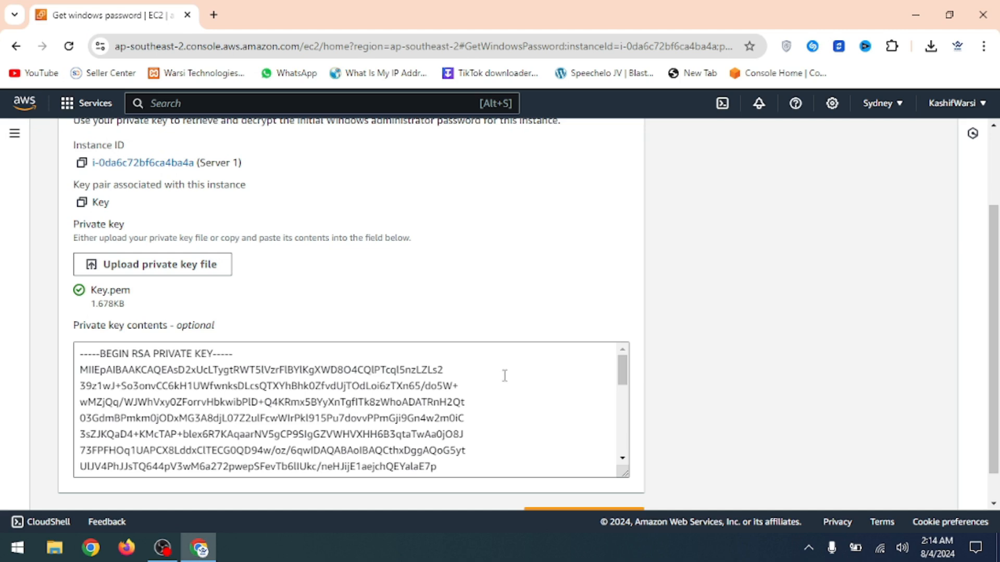
- Decrypt the Windows administrator password with the uploaded key and copy the password to the clipboard
{"action": "scroll", "coordinate": [636, 327], "scroll_direction": "down", "scroll_amount": 1}
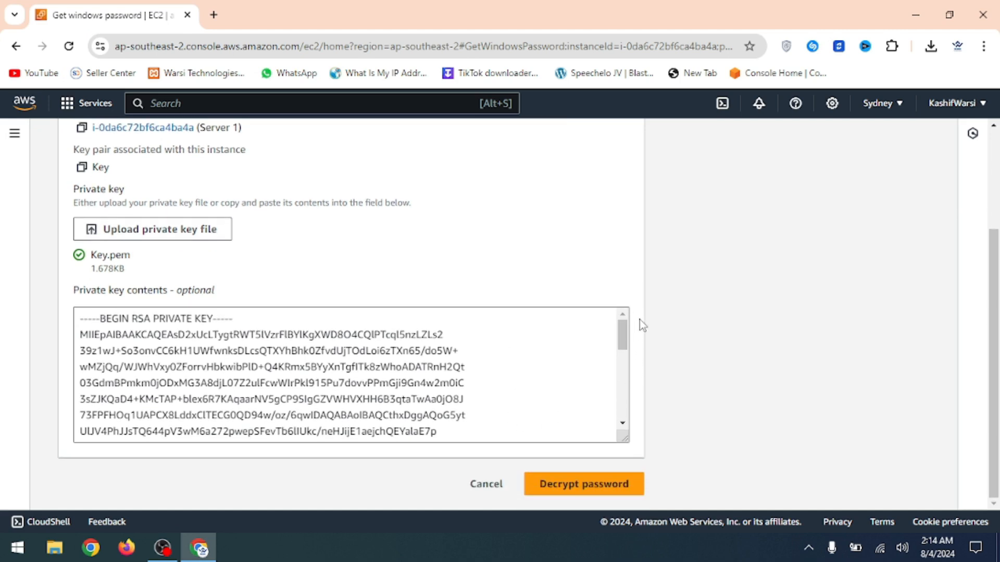
{"action": "left_click", "coordinate": [593, 490]}
{"action": "scroll", "coordinate": [412, 320], "scroll_direction": "down", "scroll_amount": 3}
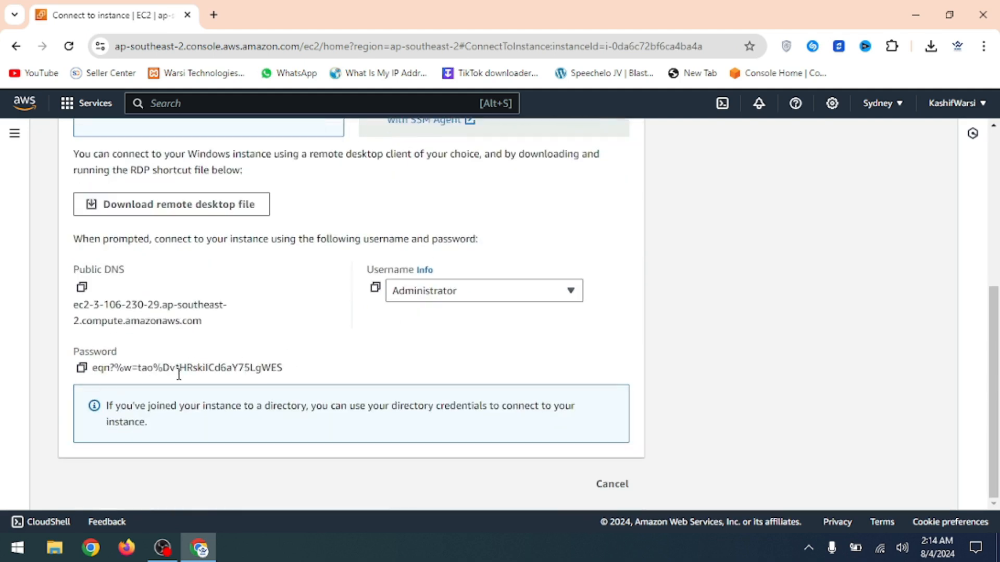
{"action": "left_click", "coordinate": [80, 369]}
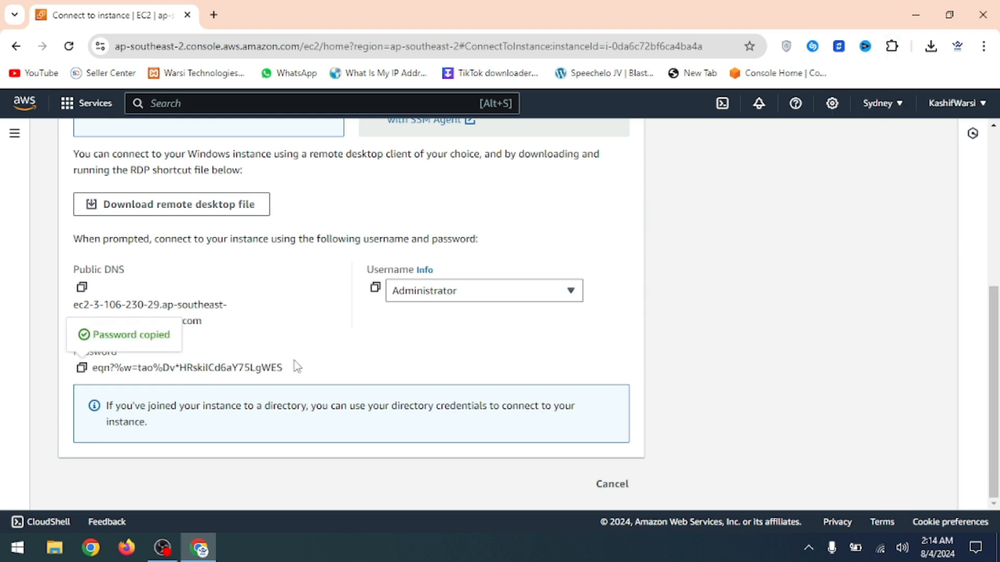
- Switch to File Explorer and move the Server 1 remote desktop file from Downloads to the desktop
{"action": "scroll", "coordinate": [653, 194], "scroll_direction": "up", "scroll_amount": 4}
{"action": "scroll", "coordinate": [658, 197], "scroll_direction": "up", "scroll_amount": 2}
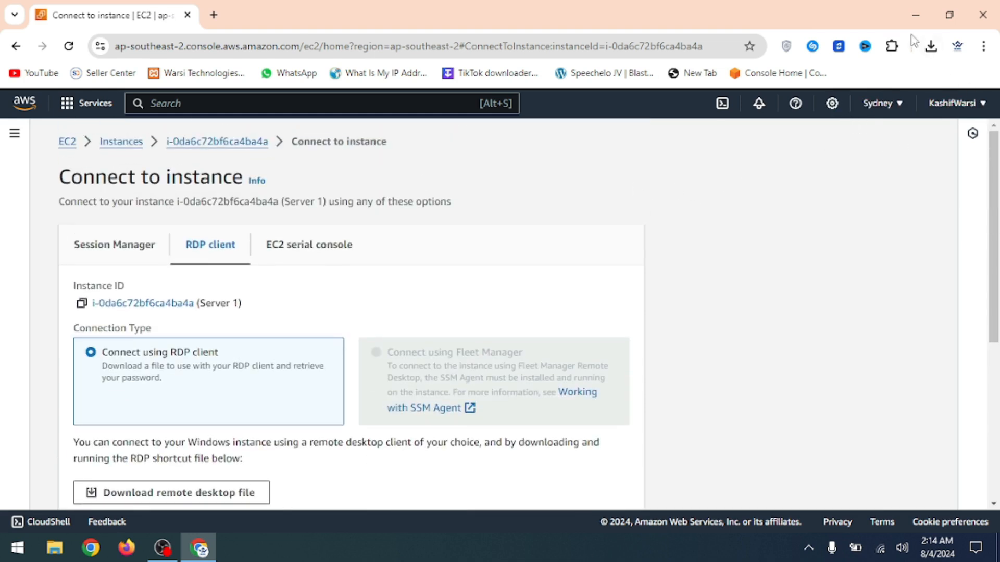
{"action": "left_click", "coordinate": [916, 21]}
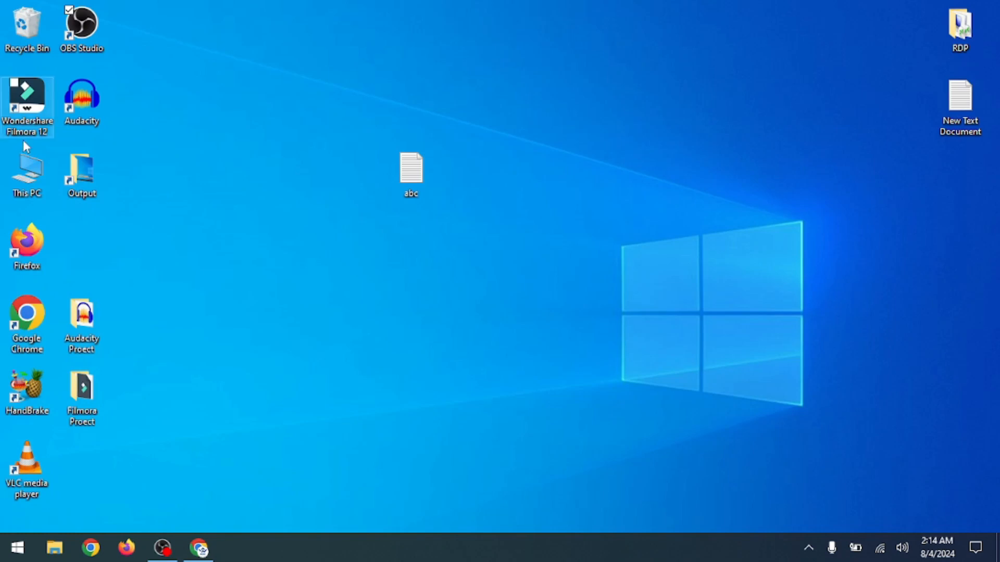
{"action": "double_click", "coordinate": [26, 174]}
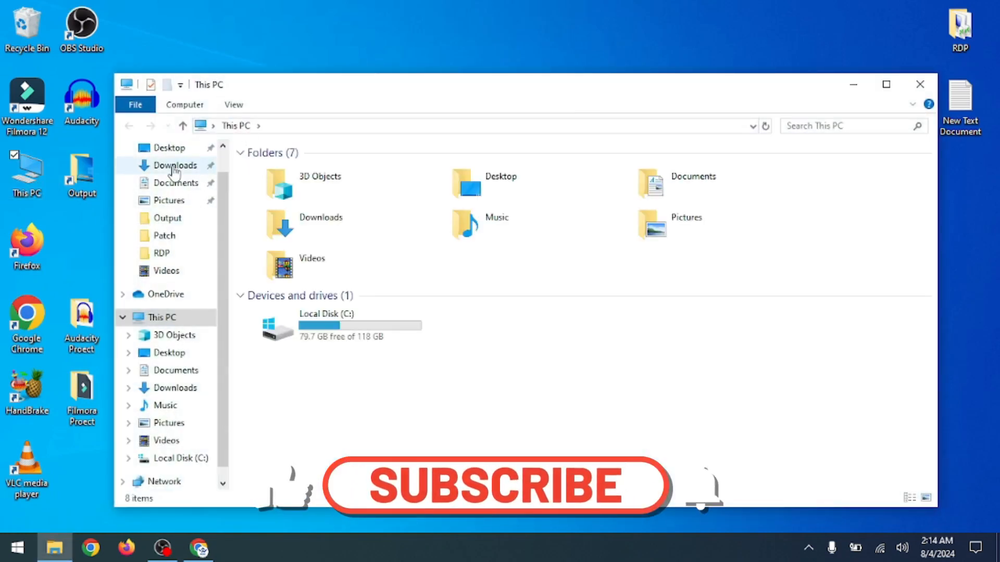
{"action": "left_click", "coordinate": [151, 165]}
{"action": "left_click", "coordinate": [292, 208]}
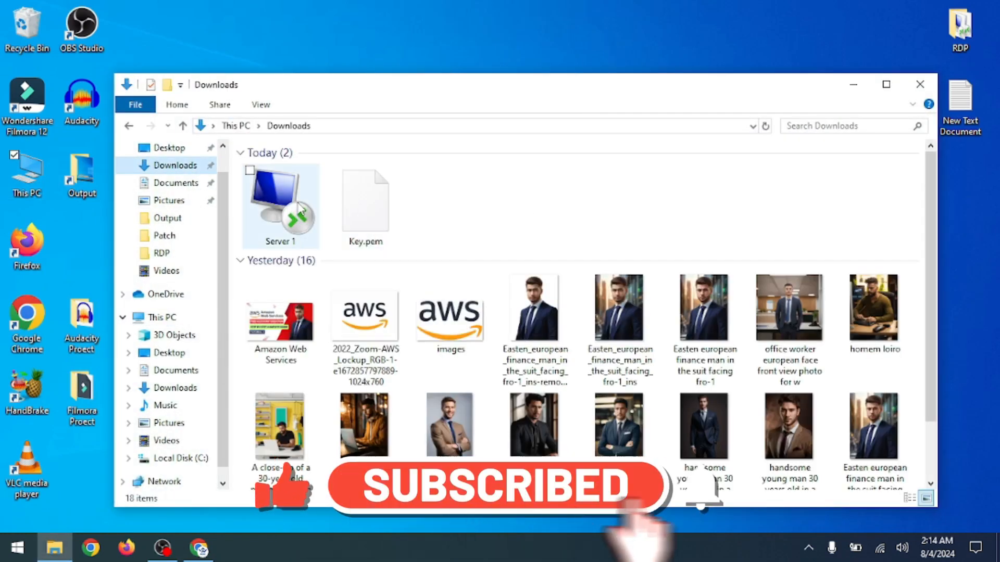
{"action": "left_click_drag", "start_coordinate": [293, 209], "coordinate": [355, 26]}
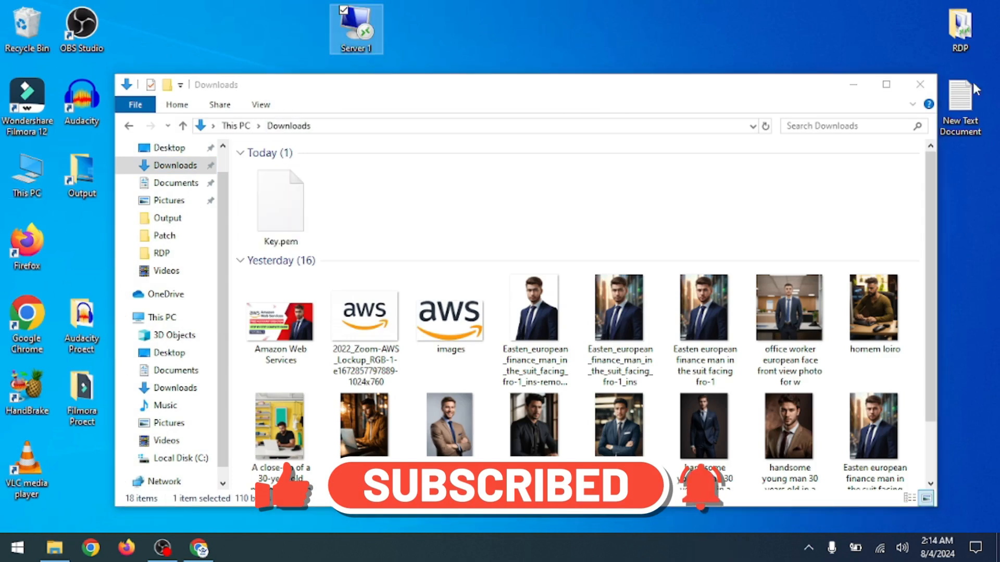
- Open the Server 1 remote desktop file from the desktop and connect despite the unknown publisher, with future prompts for this computer turned off
{"action": "left_click", "coordinate": [919, 84]}
{"action": "left_click", "coordinate": [344, 90]}
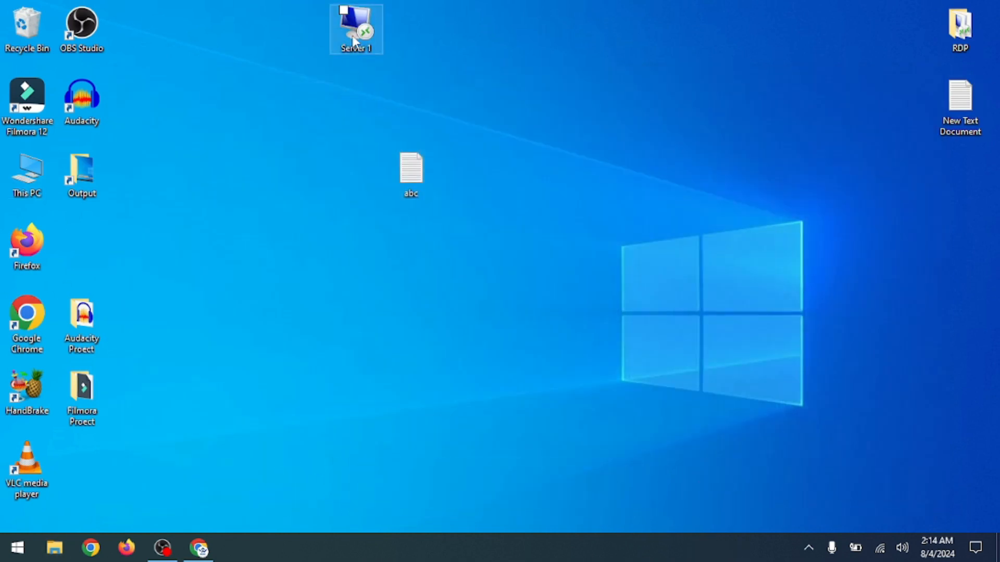
{"action": "double_click", "coordinate": [353, 42]}
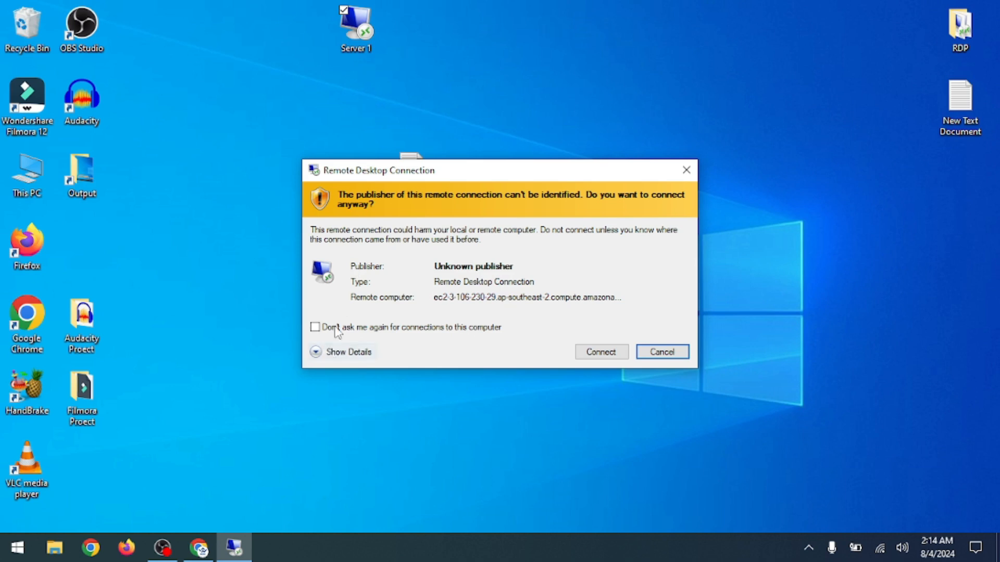
{"action": "left_click", "coordinate": [315, 329]}
{"action": "left_click", "coordinate": [584, 348]}
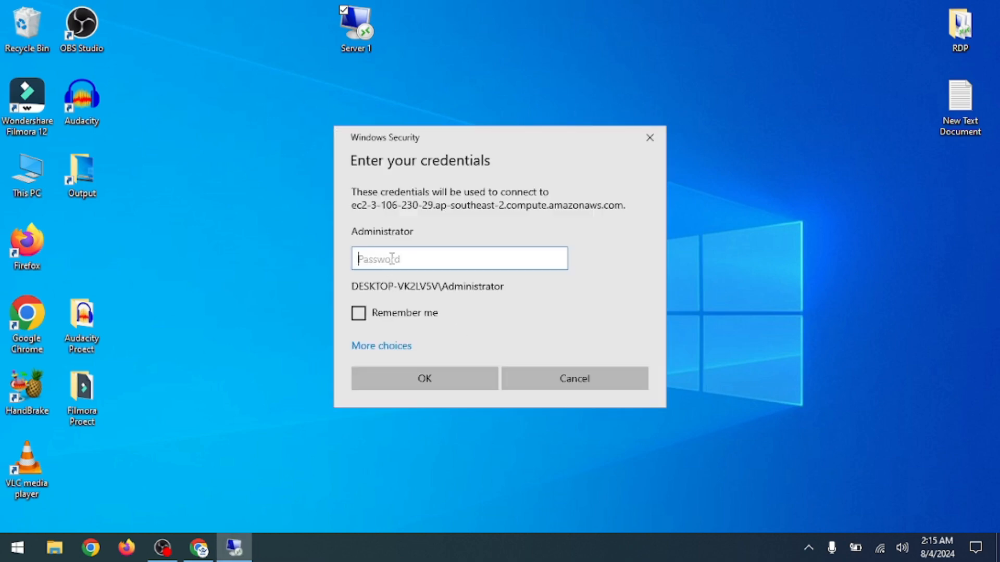
- Paste the copied administrator password into the Windows Security credentials, have it remembered, and submit it
{"action": "right_click", "coordinate": [391, 259]}
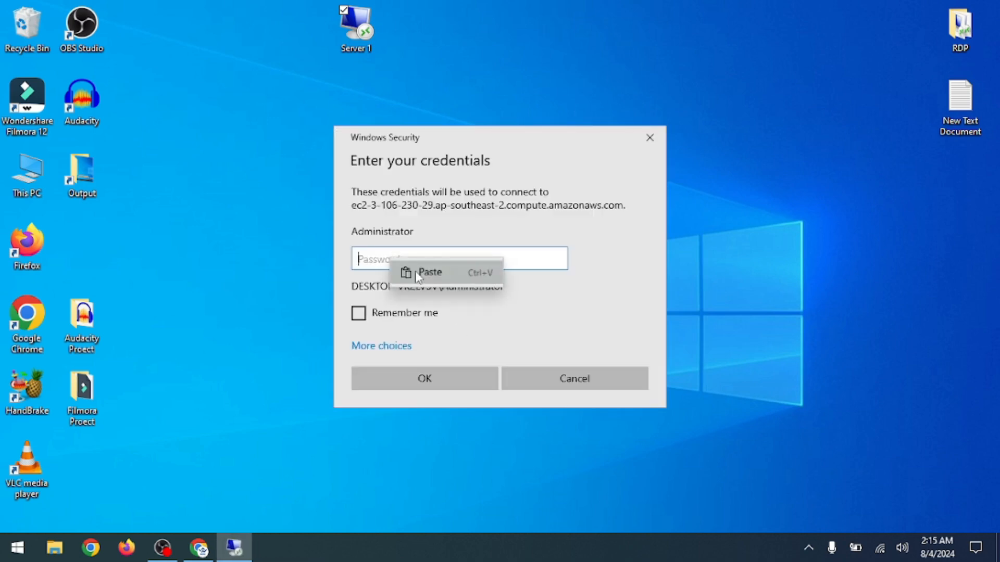
{"action": "left_click", "coordinate": [416, 272]}
{"action": "left_click", "coordinate": [358, 313]}
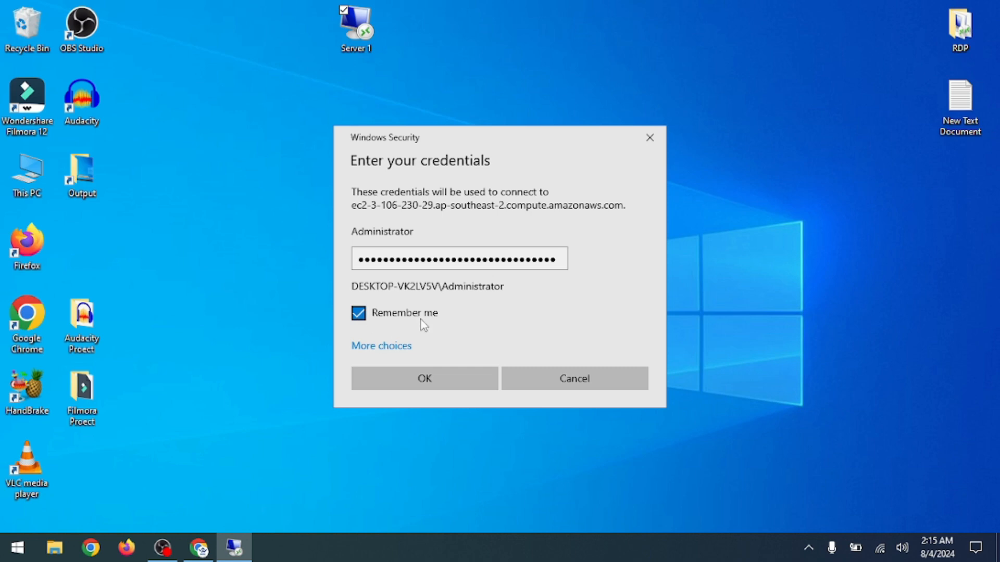
{"action": "left_click", "coordinate": [446, 378]}
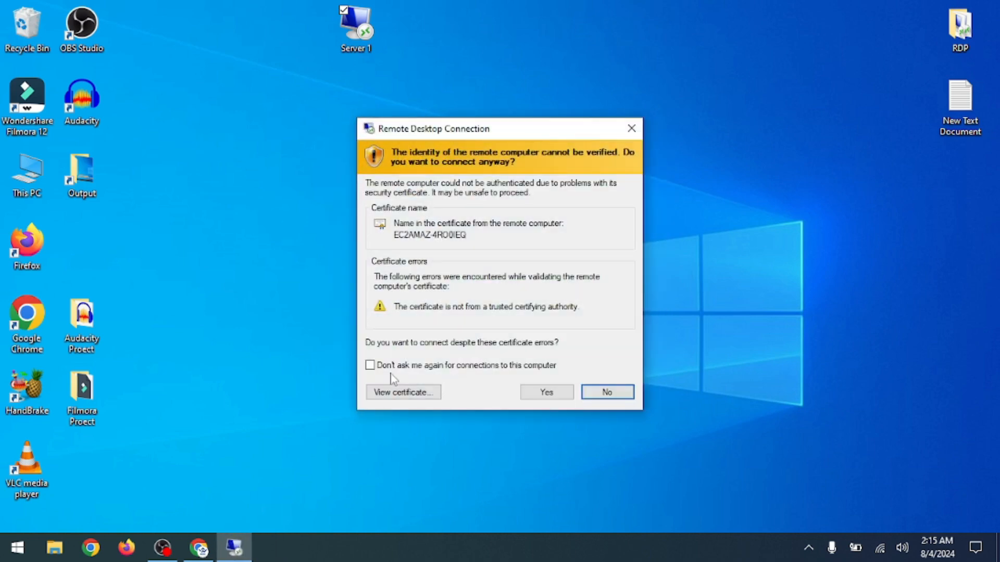
- Accept the remote computer's certificate without future prompts and decline making the server discoverable on its network
{"action": "left_click", "coordinate": [369, 366]}
{"action": "left_click", "coordinate": [534, 393]}
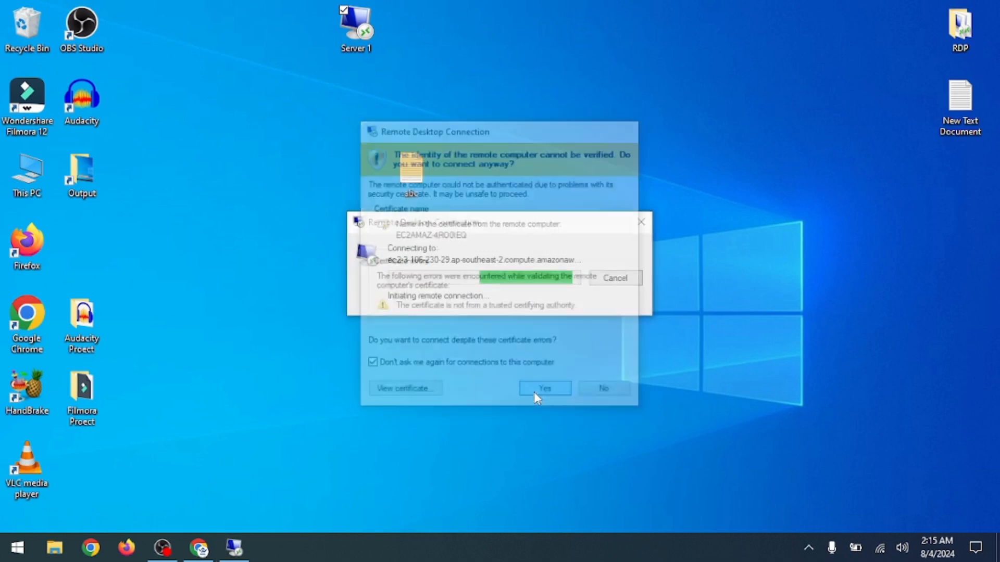
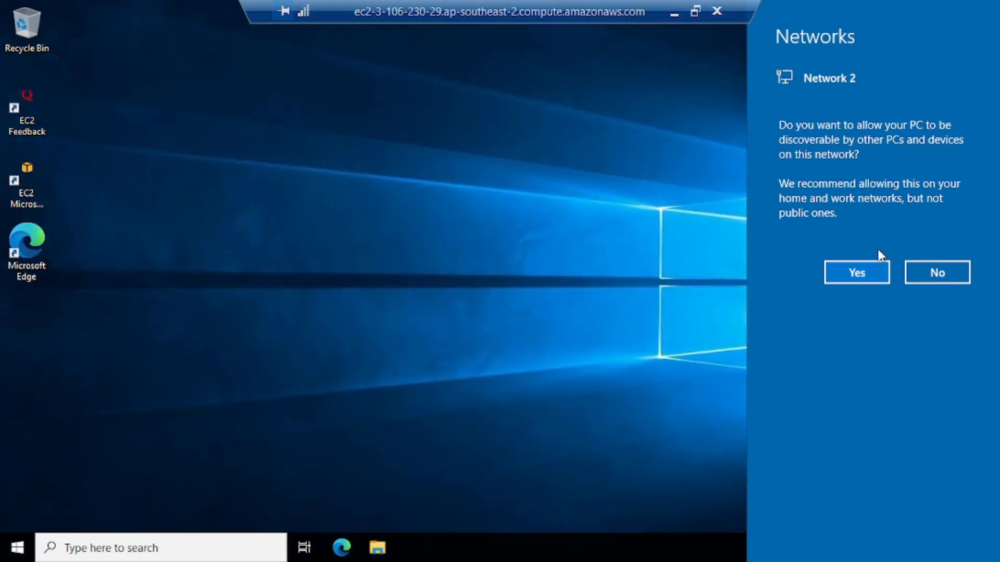
{"action": "left_click", "coordinate": [939, 275]}
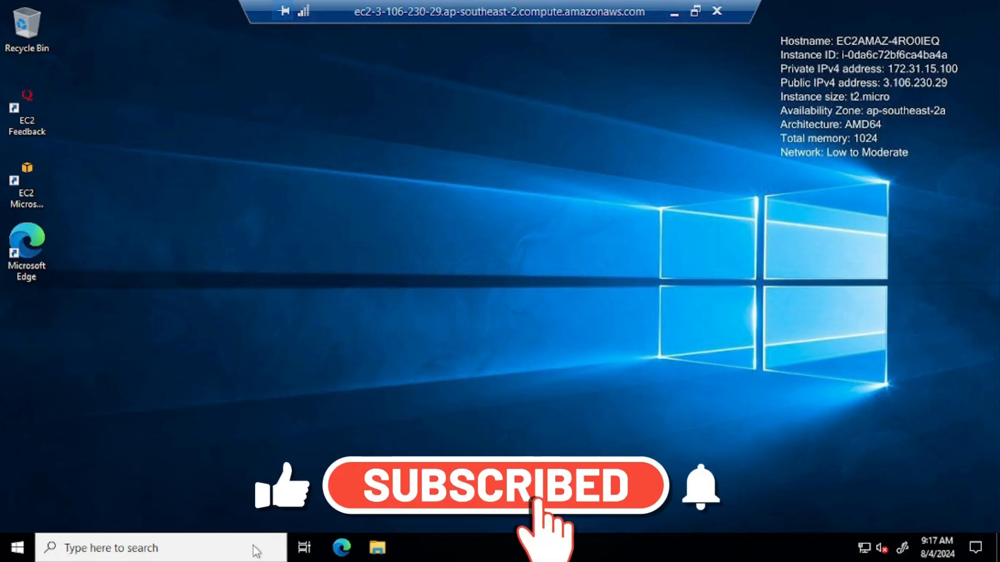
{"action": "right_click", "coordinate": [341, 285]}
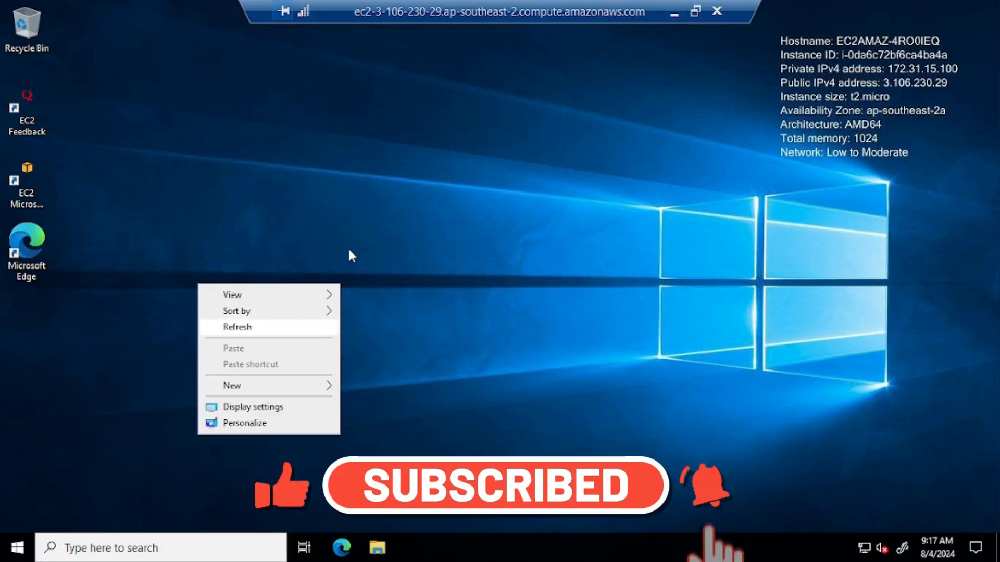
{"action": "left_click", "coordinate": [364, 232]}
{"action": "right_click", "coordinate": [381, 211]}
{"action": "left_click", "coordinate": [312, 254]}
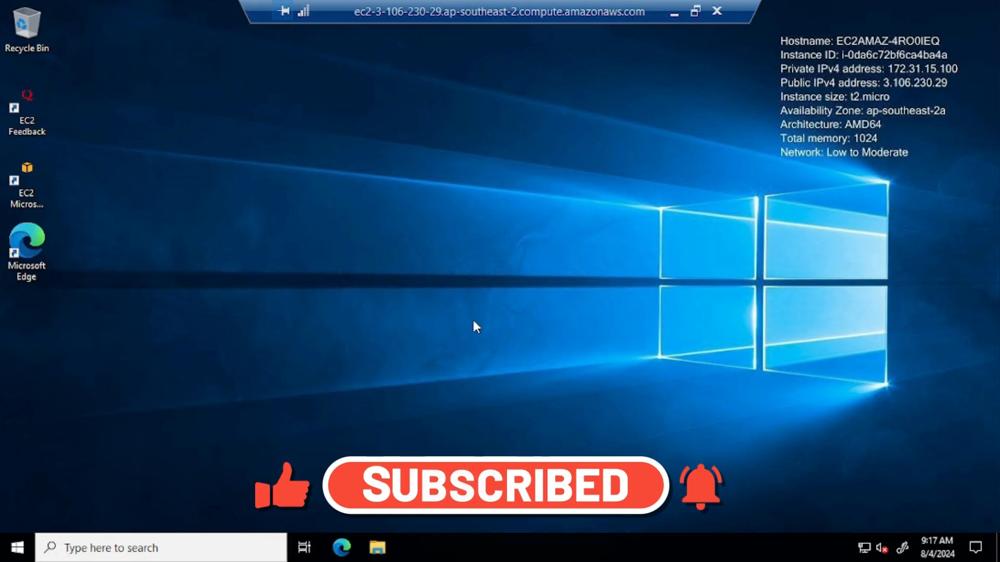
{"action": "right_click", "coordinate": [416, 181]}
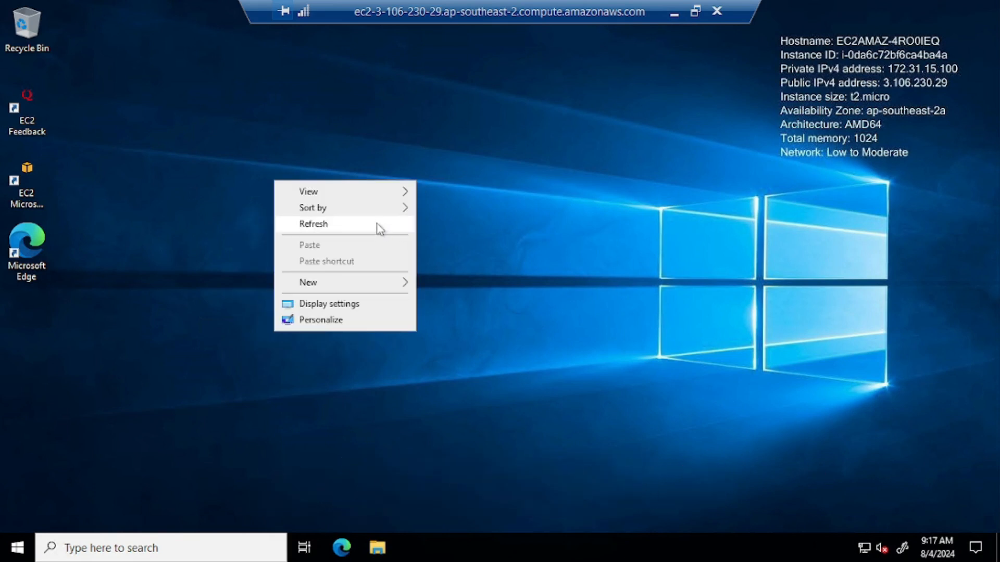
{"action": "left_click", "coordinate": [379, 227]}
{"action": "right_click", "coordinate": [298, 177]}
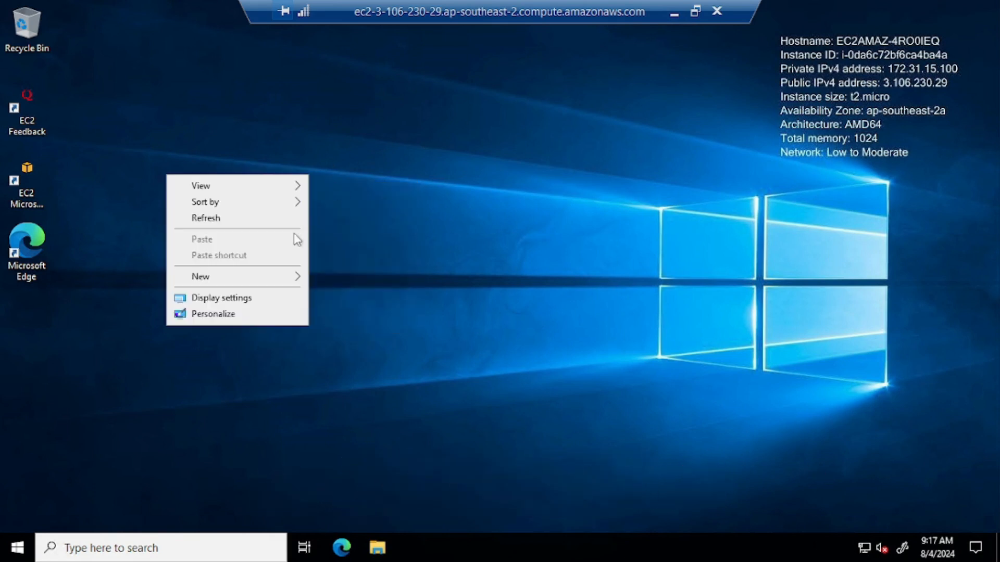
{"action": "left_click", "coordinate": [264, 222]}
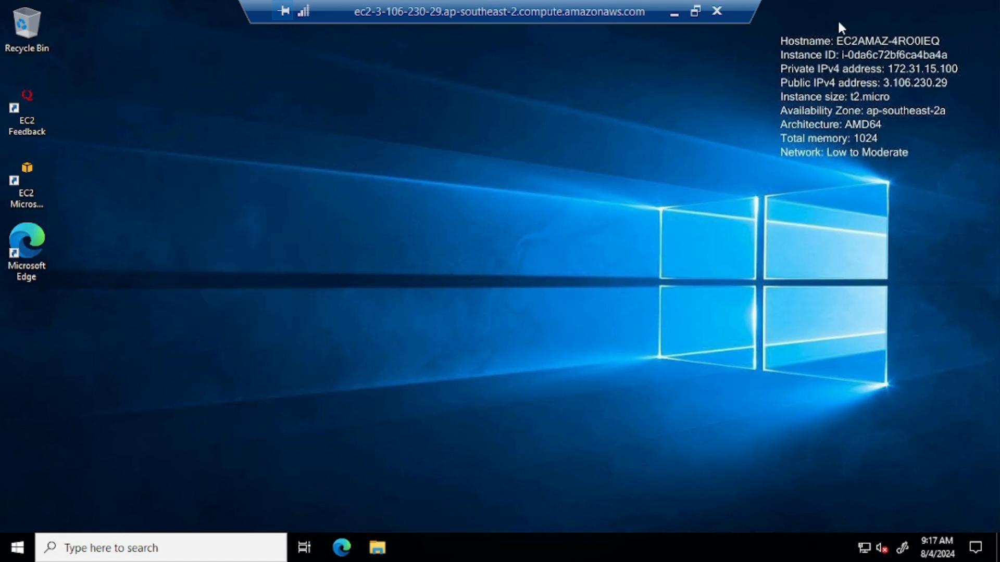
- Close the remote desktop session, switch to Chrome and return to the EC2 Instances list
{"action": "left_click", "coordinate": [716, 13]}
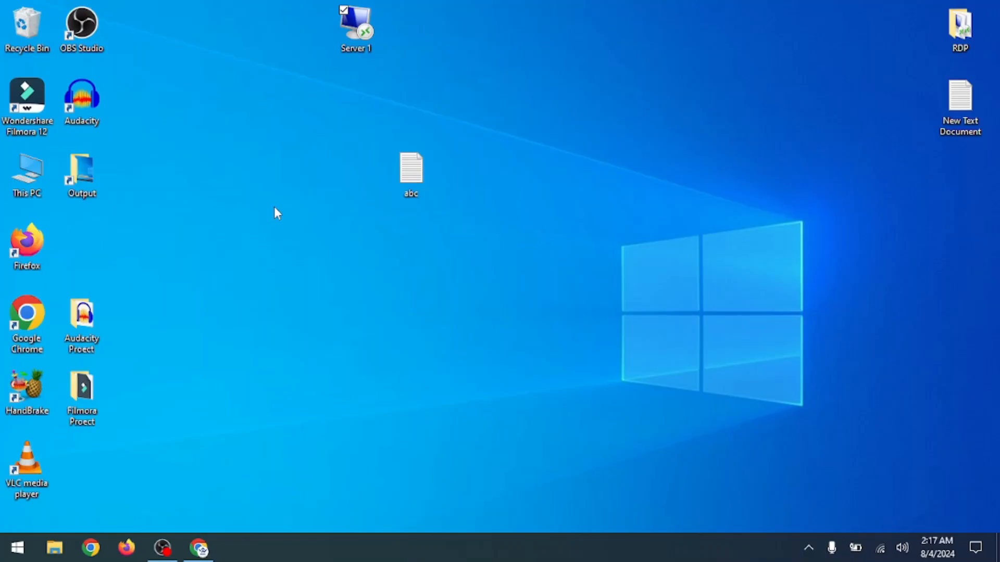
{"action": "left_click", "coordinate": [204, 556]}
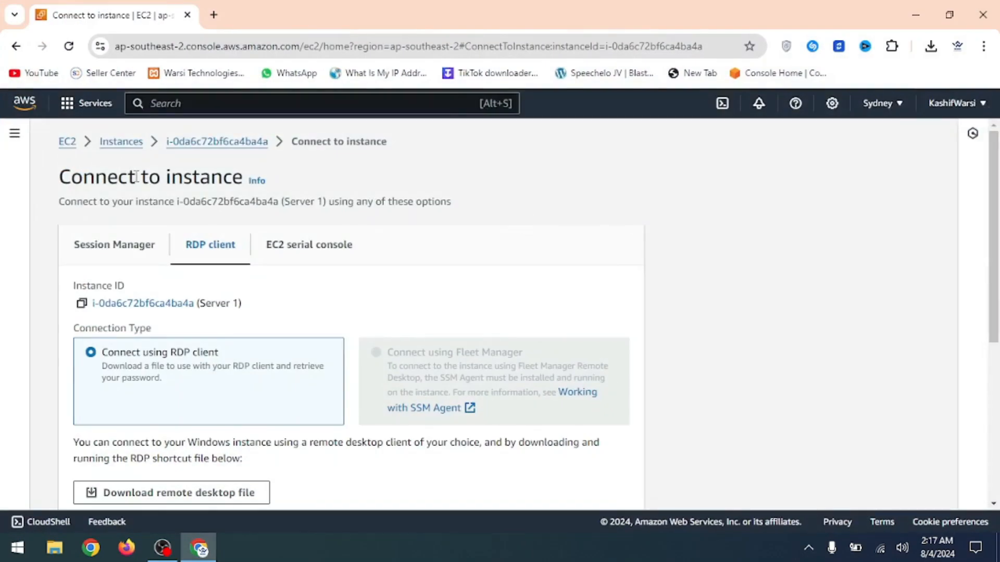
{"action": "left_click", "coordinate": [122, 142]}
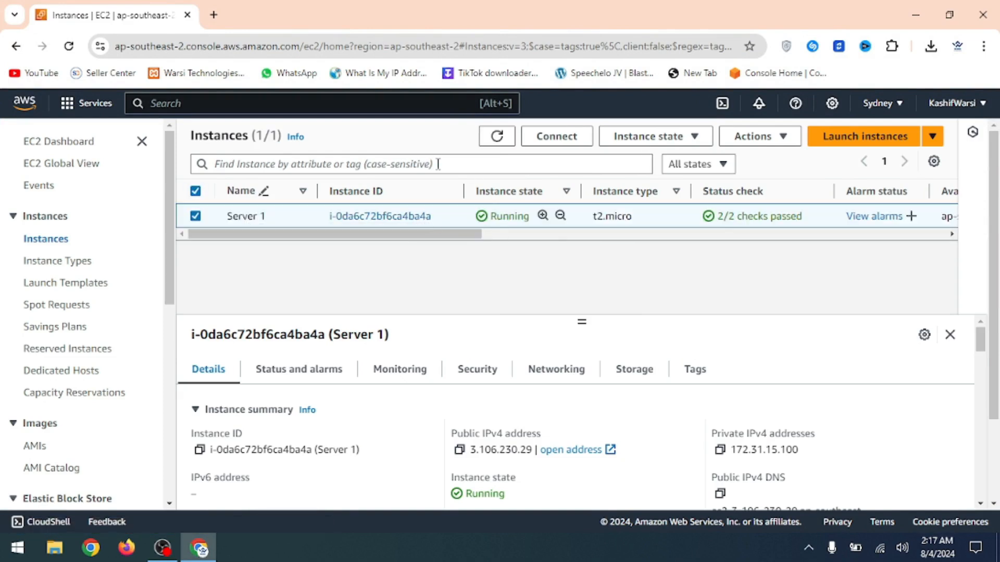
- Deselect Server 1 in the Instances list and start launching a new instance
{"action": "left_click", "coordinate": [195, 215]}
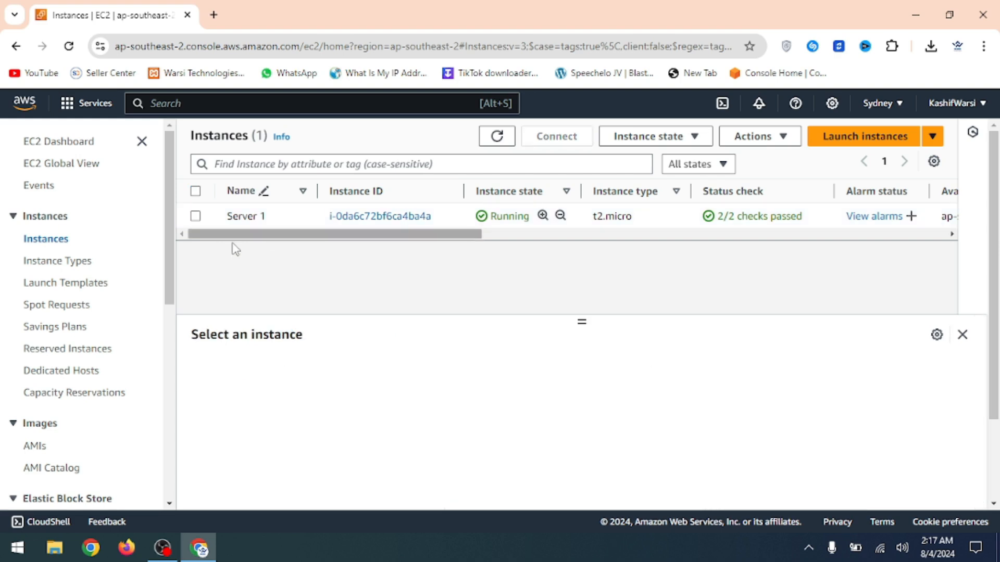
{"action": "left_click", "coordinate": [848, 143]}
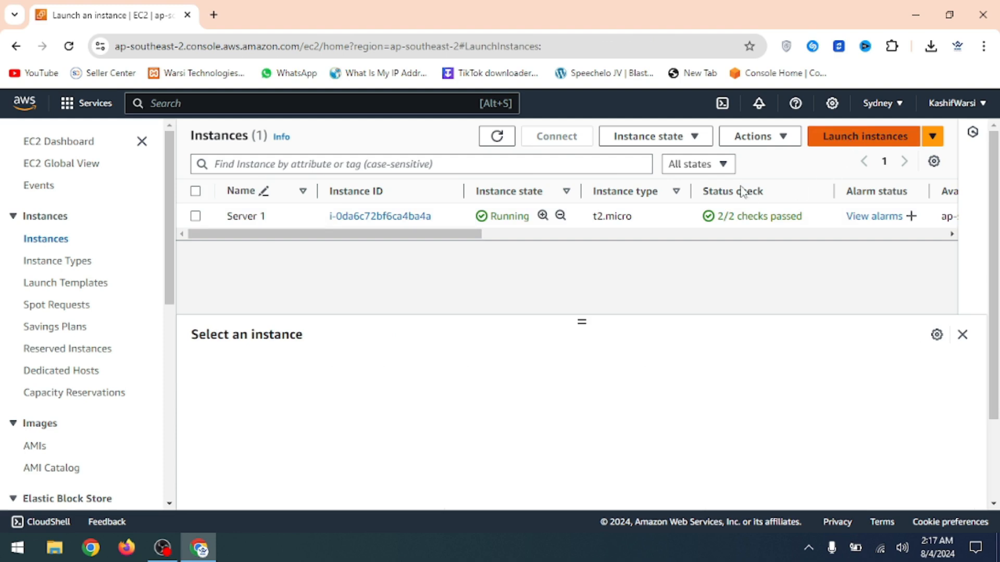
{"action": "left_click", "coordinate": [829, 143]}
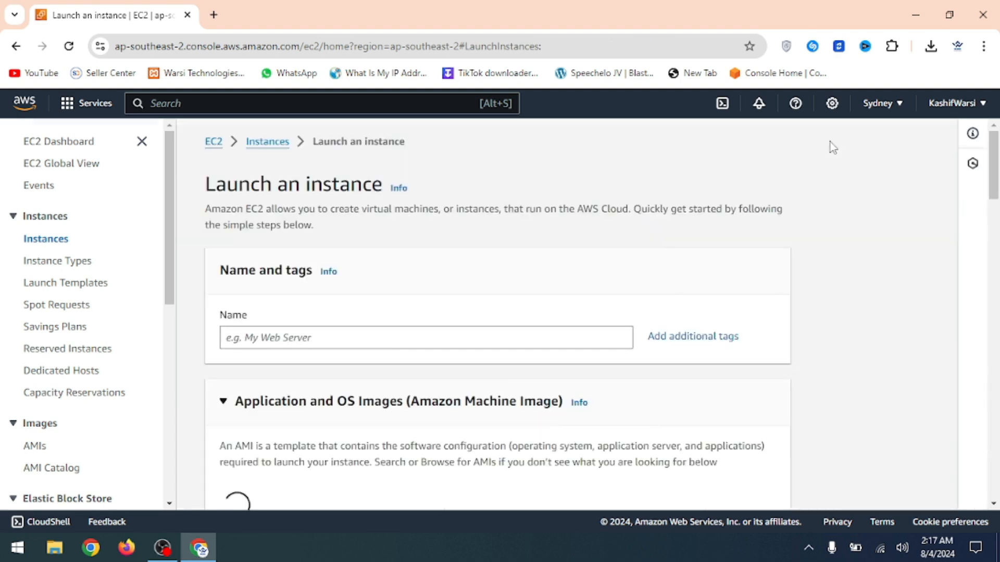
- Name the new instance Server 2 and choose the Windows quick-start image, Microsoft Windows Server 2022 Base
{"action": "left_click", "coordinate": [164, 339]}
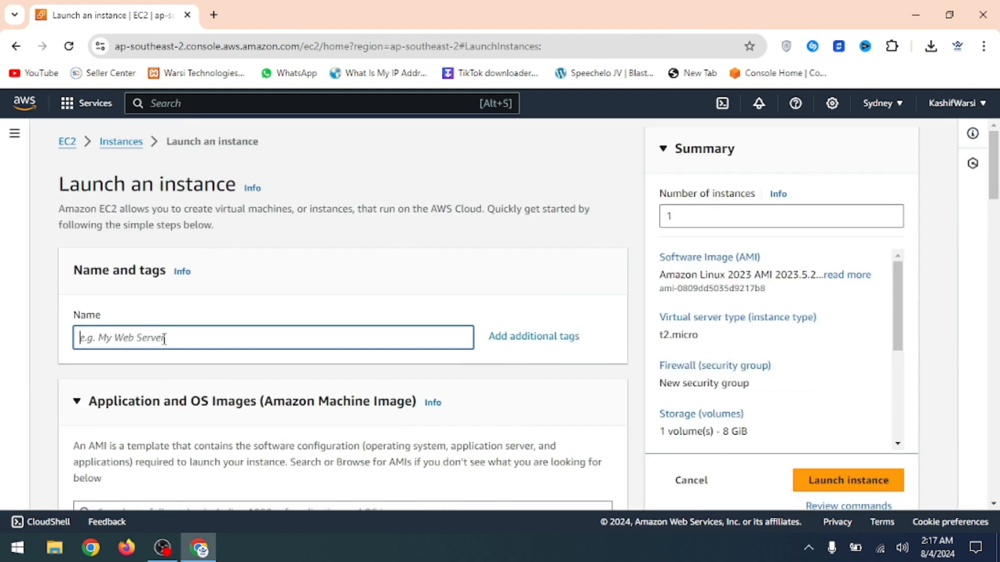
{"action": "type", "text": "Server 2"}
{"action": "left_click", "coordinate": [247, 306]}
{"action": "scroll", "coordinate": [247, 307], "scroll_direction": "down", "scroll_amount": 7}
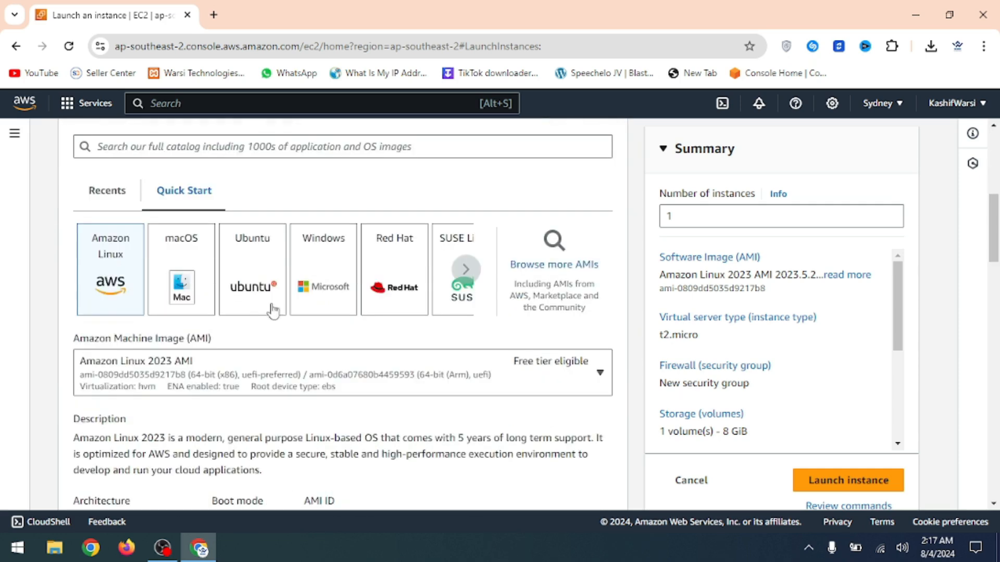
{"action": "left_click", "coordinate": [327, 268]}
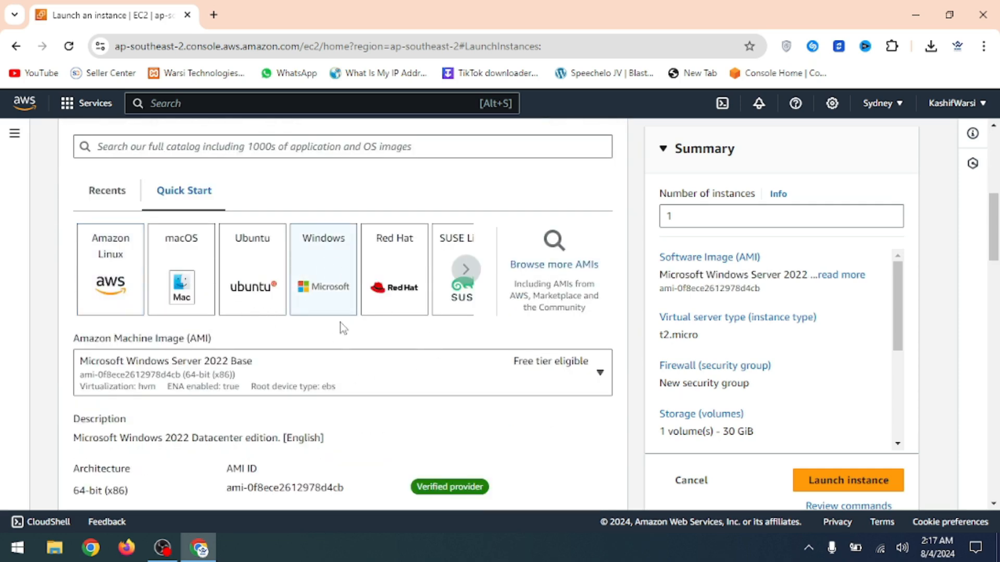
- Keep the t2.micro instance type and select the existing key pair for login
{"action": "scroll", "coordinate": [341, 327], "scroll_direction": "down", "scroll_amount": 2}
{"action": "scroll", "coordinate": [341, 325], "scroll_direction": "down", "scroll_amount": 7}
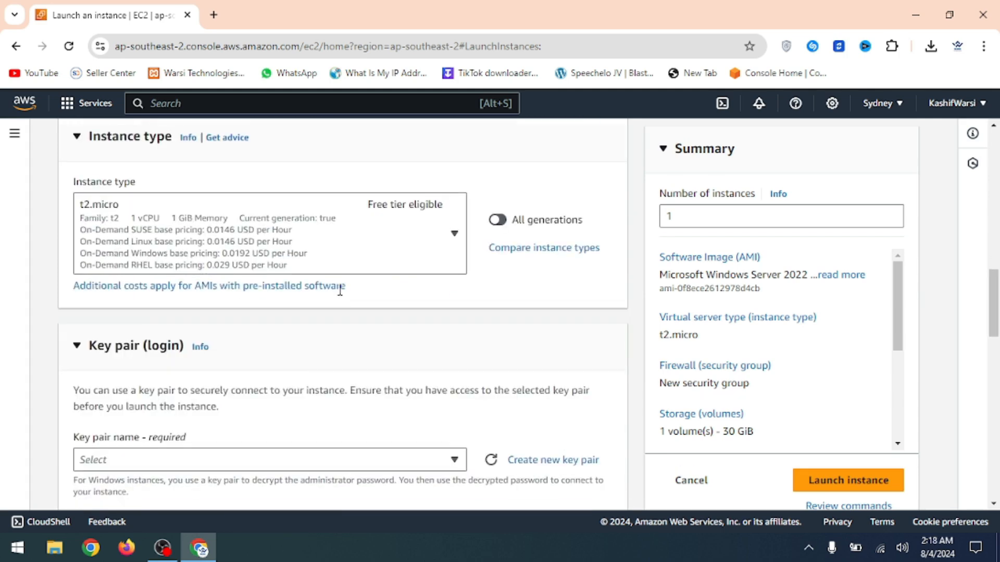
{"action": "scroll", "coordinate": [398, 295], "scroll_direction": "down", "scroll_amount": 5}
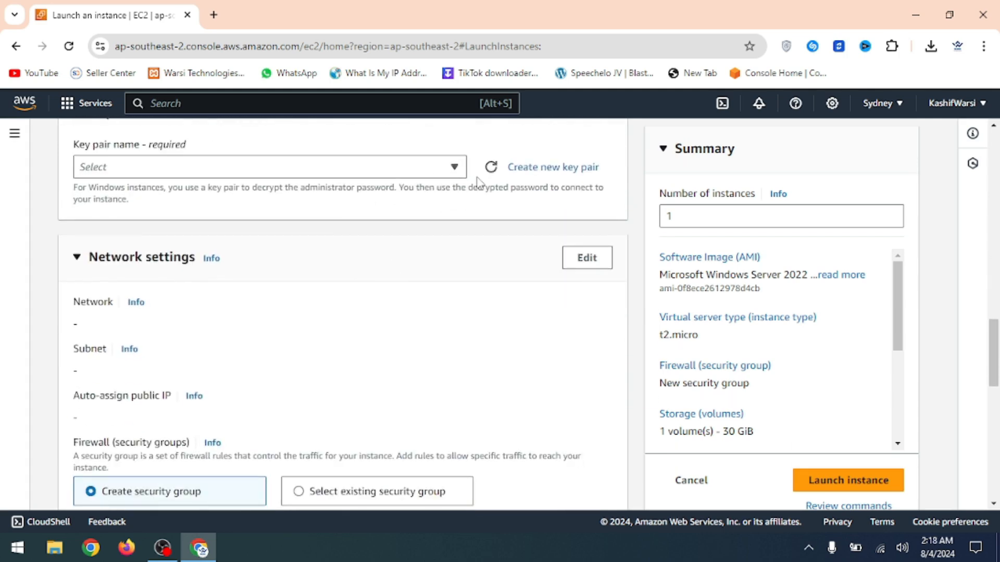
{"action": "scroll", "coordinate": [454, 172], "scroll_direction": "up", "scroll_amount": 13}
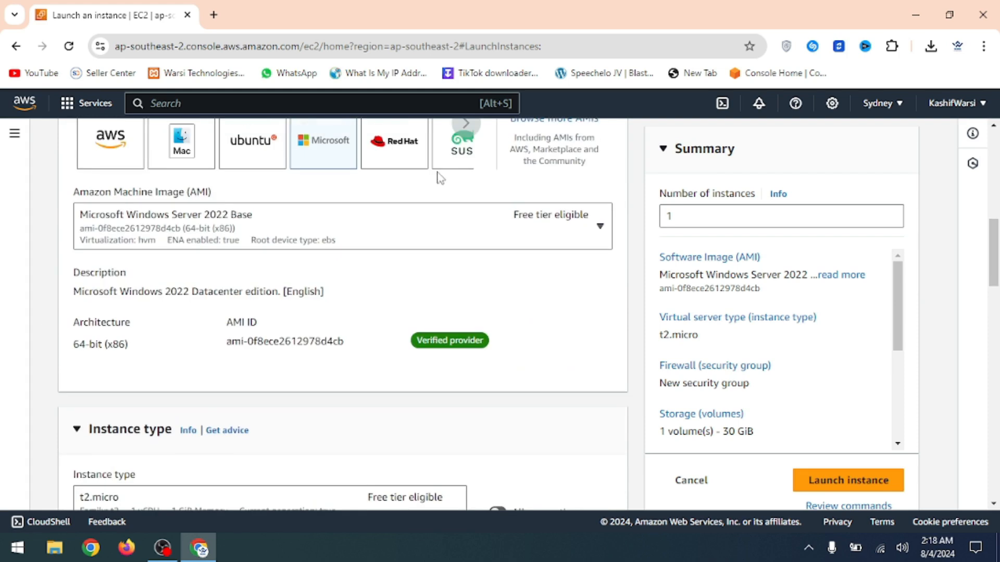
{"action": "scroll", "coordinate": [343, 275], "scroll_direction": "down", "scroll_amount": 11}
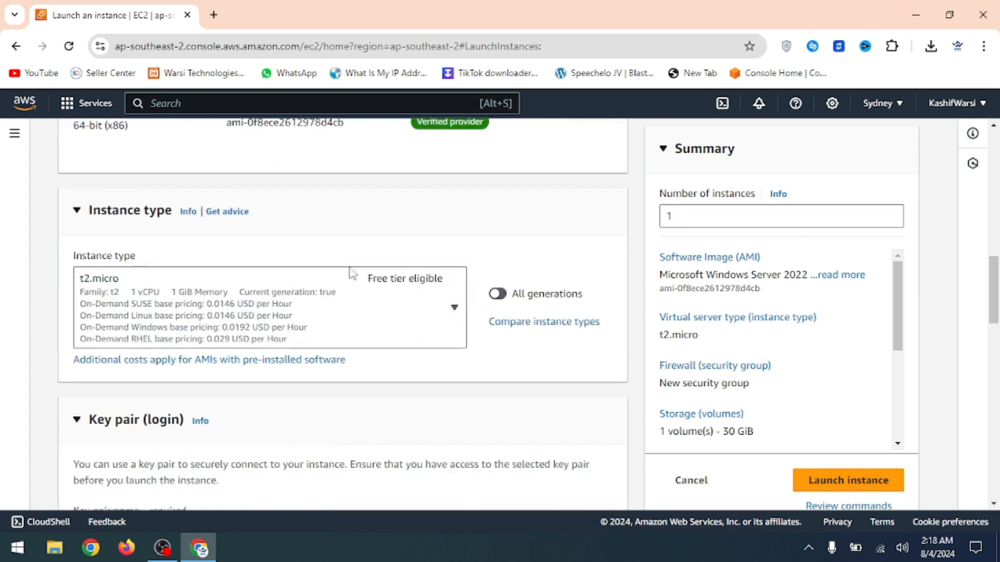
{"action": "scroll", "coordinate": [417, 265], "scroll_direction": "down", "scroll_amount": 3}
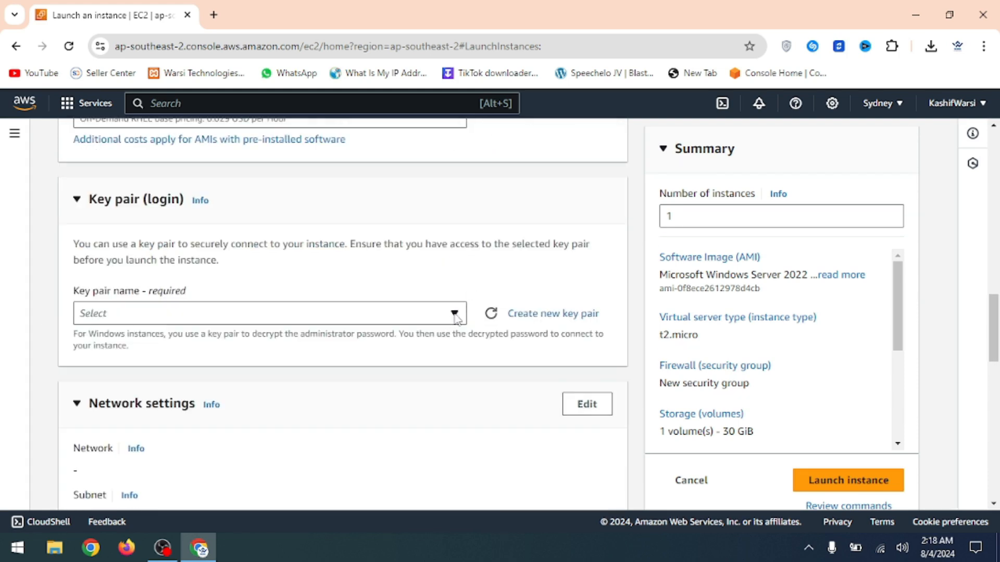
{"action": "left_click", "coordinate": [454, 313]}
{"action": "left_click", "coordinate": [176, 379]}
- Allow both HTTPS and HTTP traffic from the internet in the new security group's firewall rules
{"action": "scroll", "coordinate": [343, 271], "scroll_direction": "down", "scroll_amount": 7}
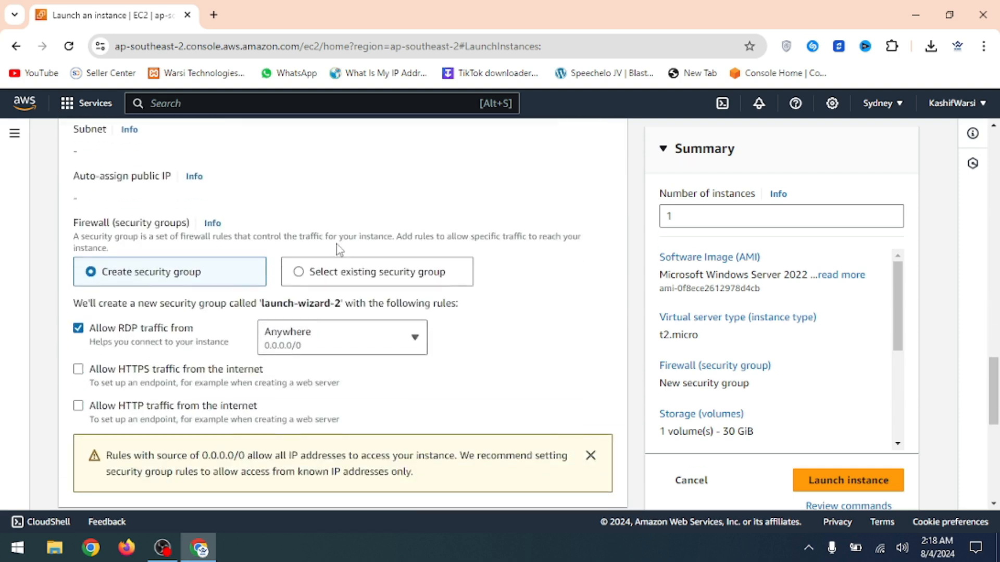
{"action": "scroll", "coordinate": [321, 224], "scroll_direction": "up", "scroll_amount": 1}
{"action": "scroll", "coordinate": [323, 223], "scroll_direction": "down", "scroll_amount": 4}
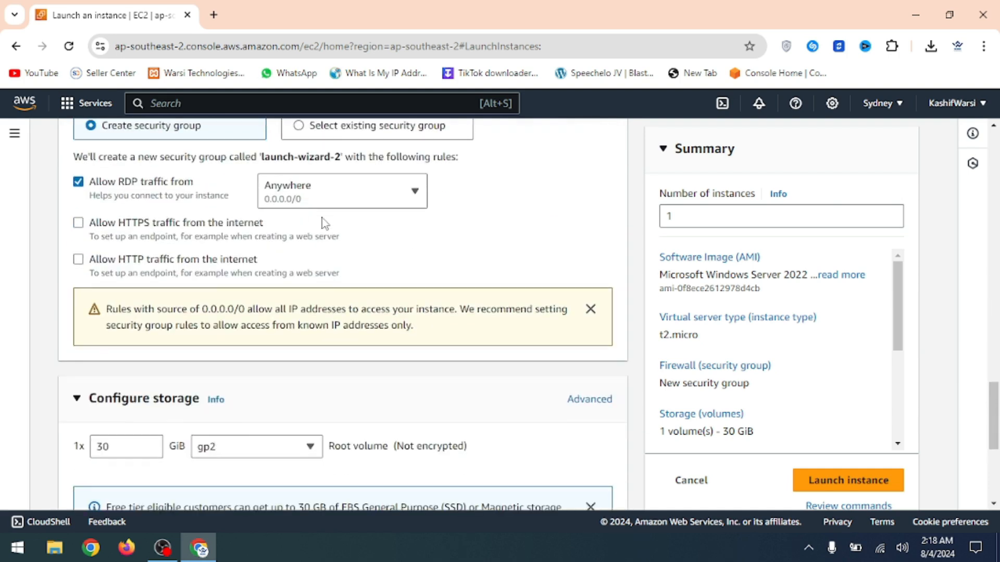
{"action": "left_click", "coordinate": [78, 224]}
{"action": "left_click", "coordinate": [78, 259]}
- Set the number of instances to 2 and launch them with the 30 GiB gp2 root volume
{"action": "scroll", "coordinate": [495, 231], "scroll_direction": "down", "scroll_amount": 3}
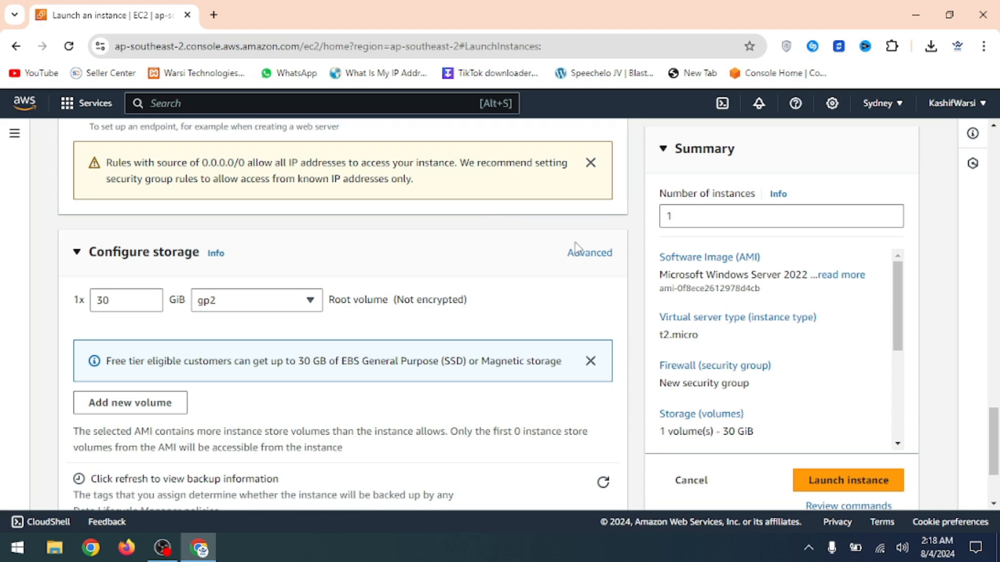
{"action": "scroll", "coordinate": [474, 294], "scroll_direction": "down", "scroll_amount": 3}
{"action": "scroll", "coordinate": [473, 279], "scroll_direction": "up", "scroll_amount": 6}
{"action": "left_click", "coordinate": [679, 219]}
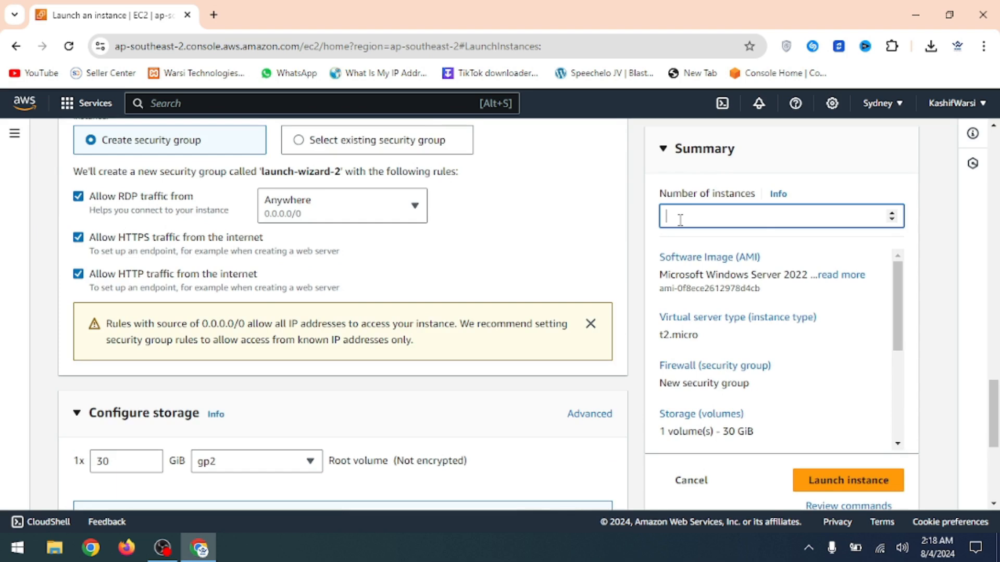
{"action": "type", "text": "2"}
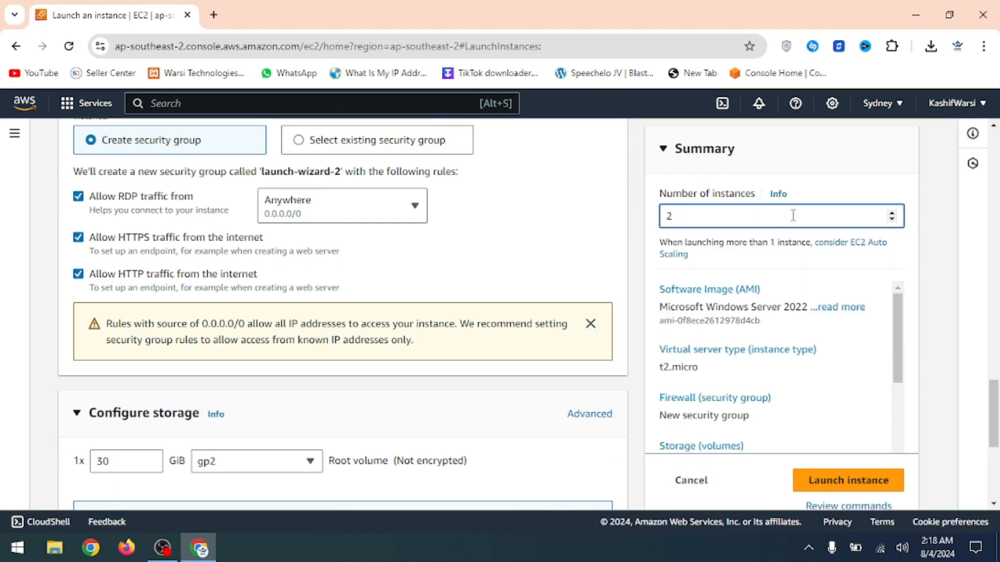
{"action": "left_click", "coordinate": [921, 198]}
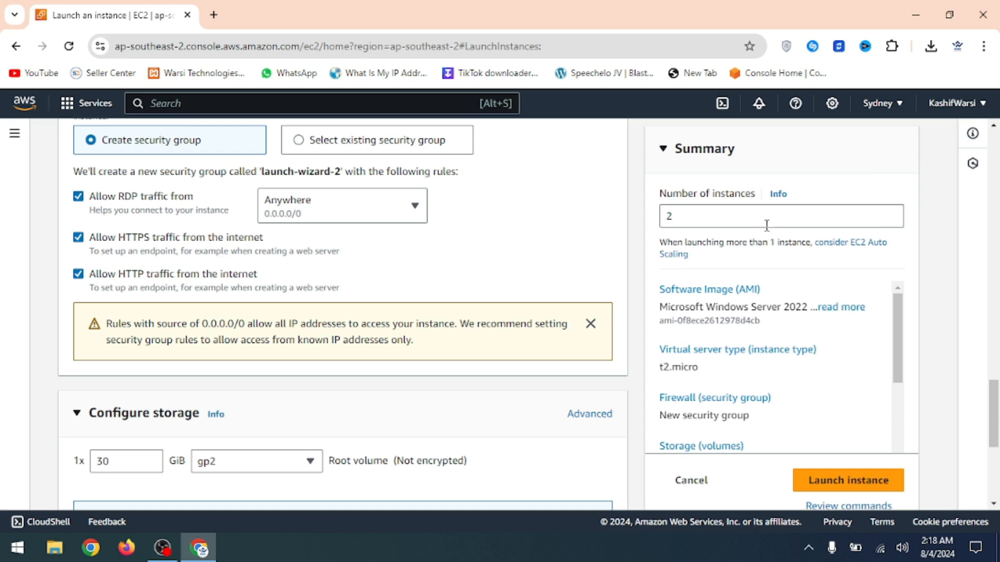
{"action": "left_click", "coordinate": [842, 486]}
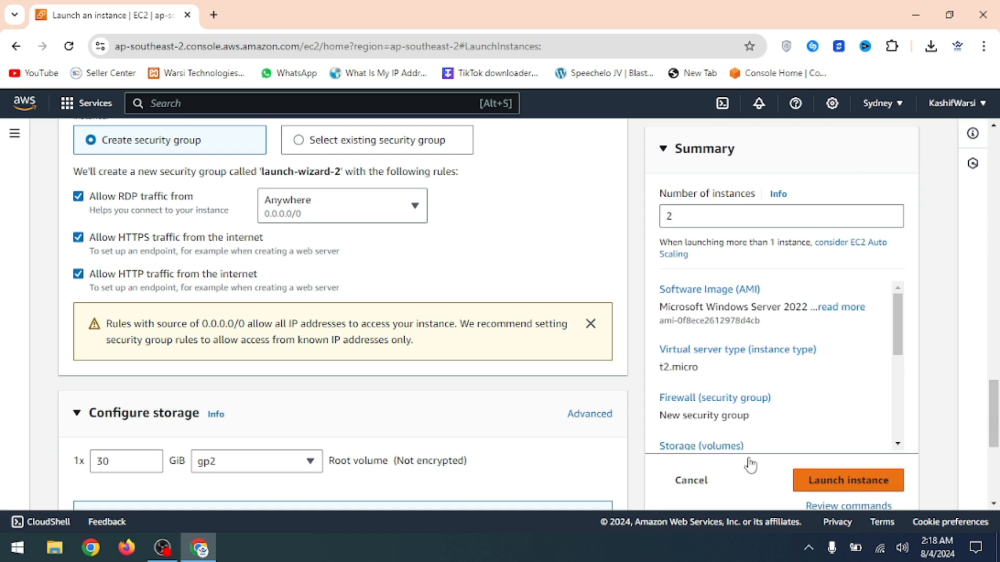
- Check the VPC choices in the network settings and reload the instance launch form
{"action": "scroll", "coordinate": [484, 201], "scroll_direction": "up", "scroll_amount": 2}
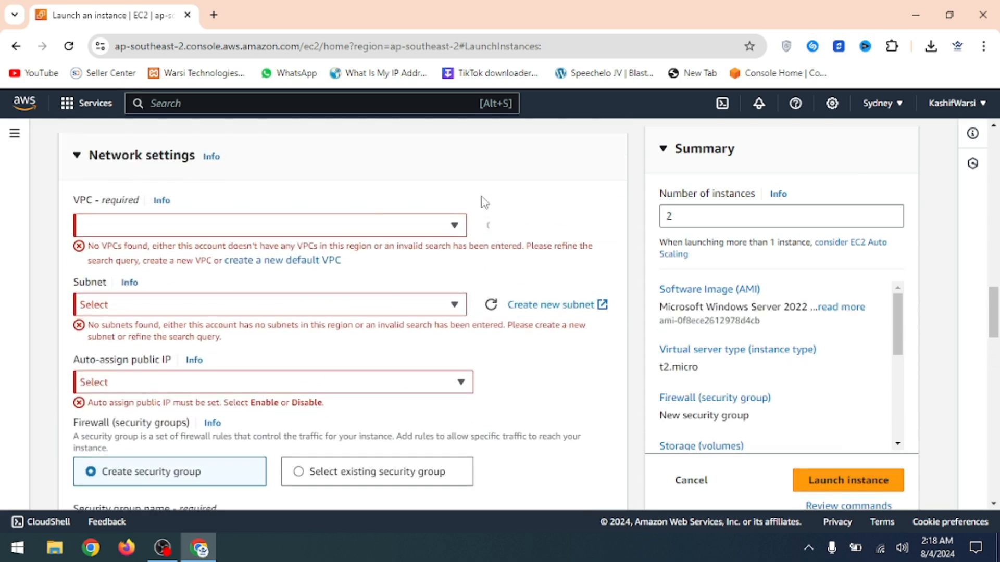
{"action": "left_click", "coordinate": [455, 226]}
{"action": "left_click", "coordinate": [372, 175]}
{"action": "left_click", "coordinate": [69, 46]}
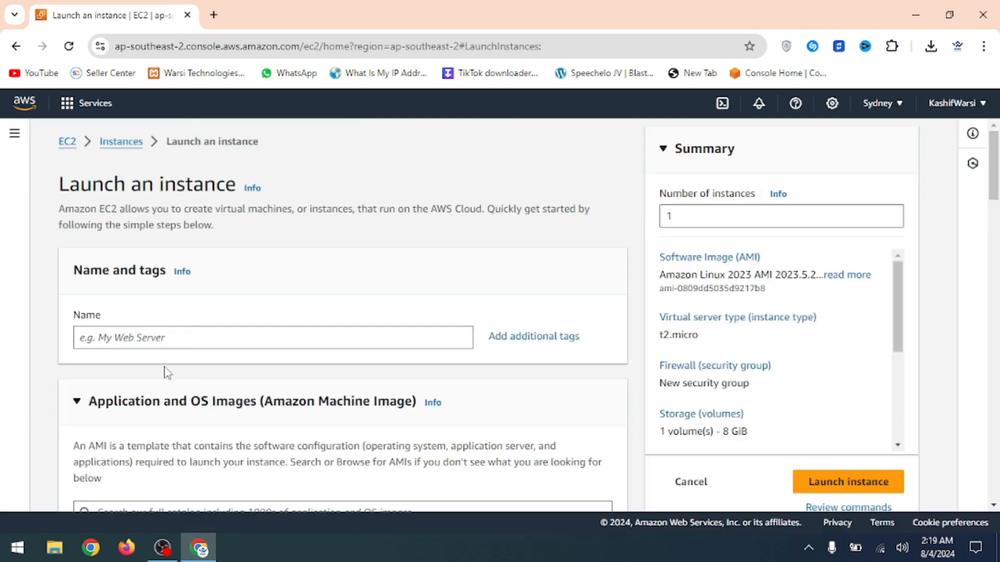
- Name the new instance Server 2 and select the Windows quick-start image, Microsoft Windows Server 2022 Base
{"action": "left_click", "coordinate": [178, 339]}
{"action": "type", "text": "Server"}
{"action": "left_click", "coordinate": [255, 300]}
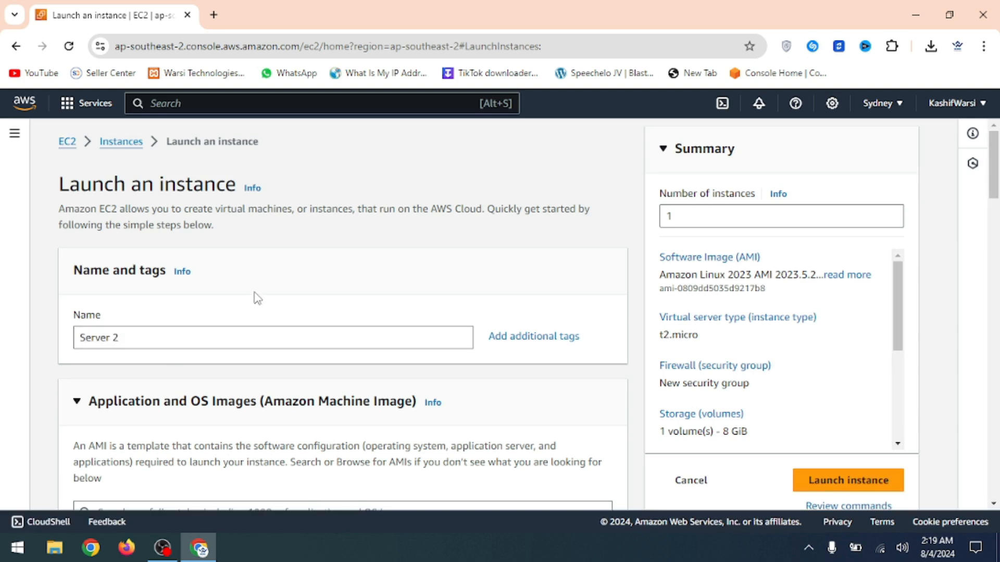
{"action": "scroll", "coordinate": [256, 296], "scroll_direction": "down", "scroll_amount": 8}
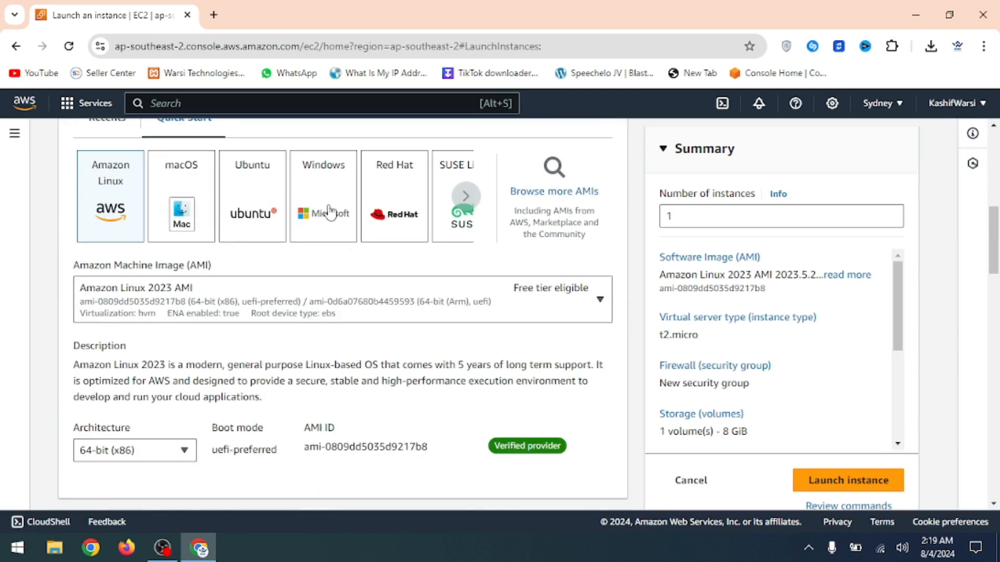
{"action": "left_click", "coordinate": [329, 212]}
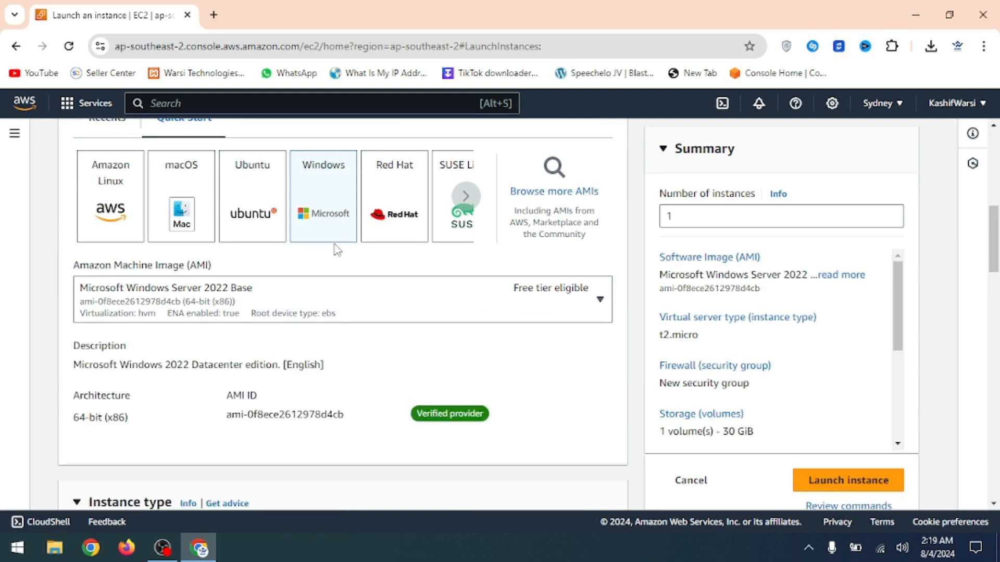
- Select the existing RSA key pair named Key for logging in to the instance
{"action": "scroll", "coordinate": [337, 250], "scroll_direction": "down", "scroll_amount": 12}
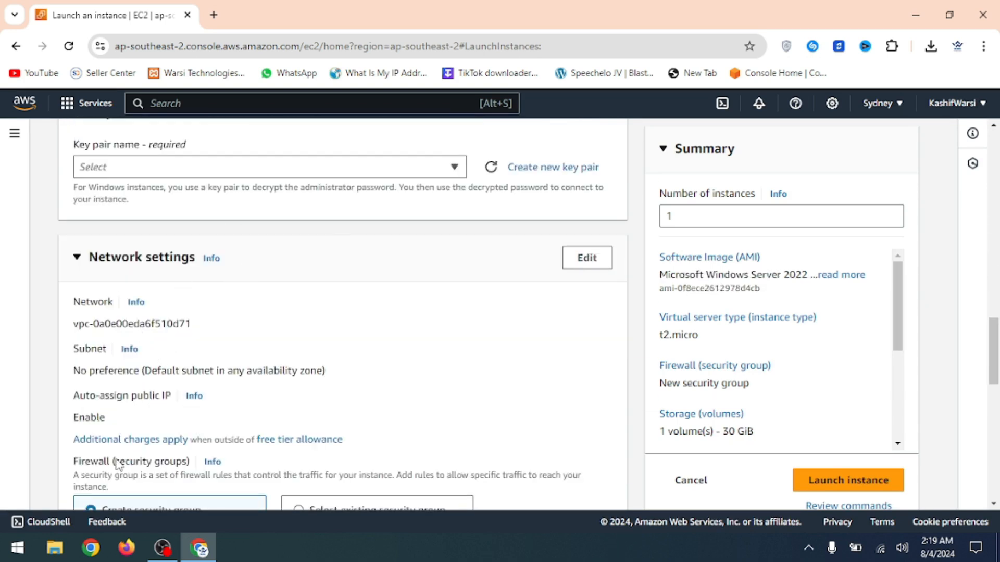
{"action": "scroll", "coordinate": [234, 265], "scroll_direction": "up", "scroll_amount": 1}
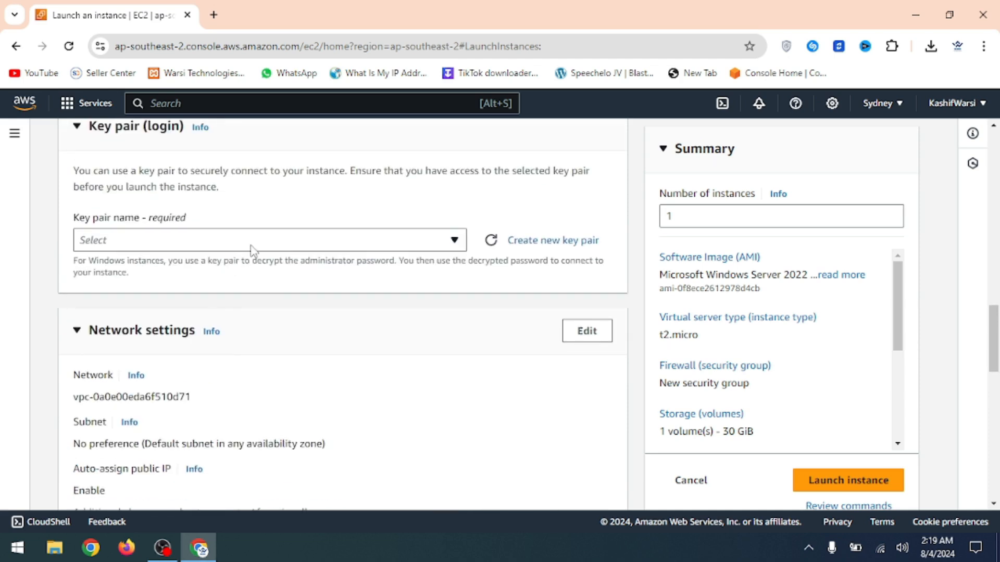
{"action": "left_click", "coordinate": [252, 248]}
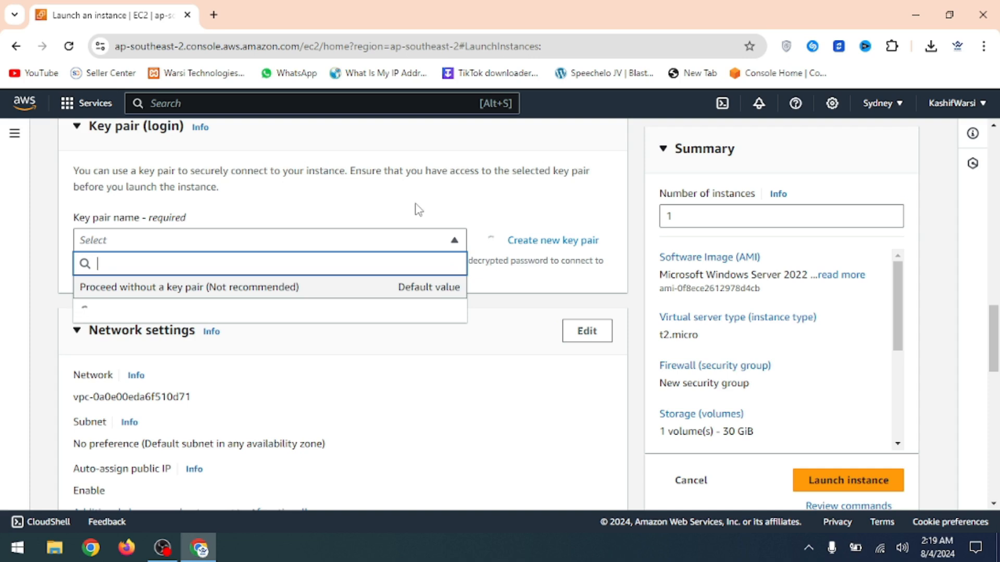
{"action": "scroll", "coordinate": [380, 235], "scroll_direction": "down", "scroll_amount": 1}
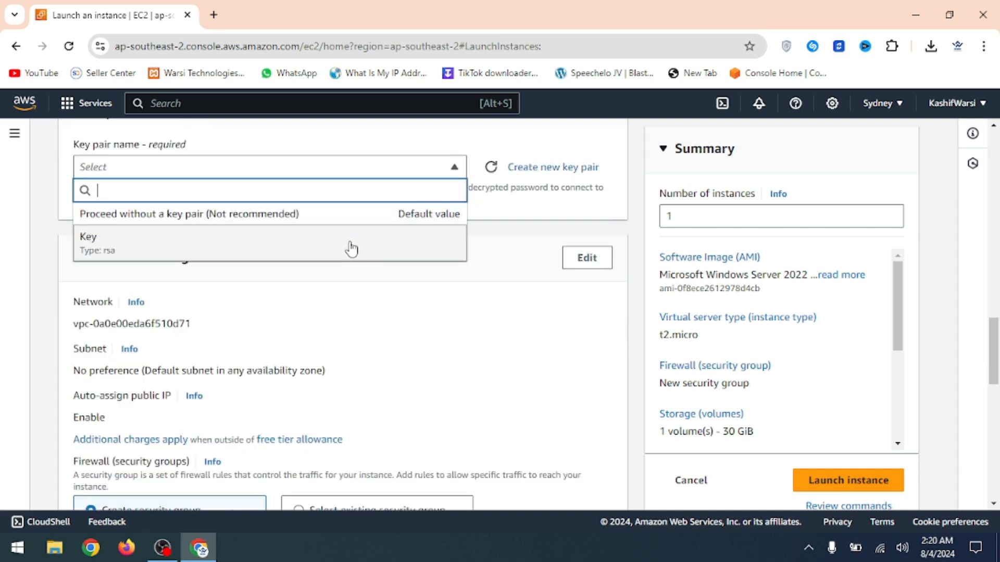
{"action": "left_click", "coordinate": [144, 252]}
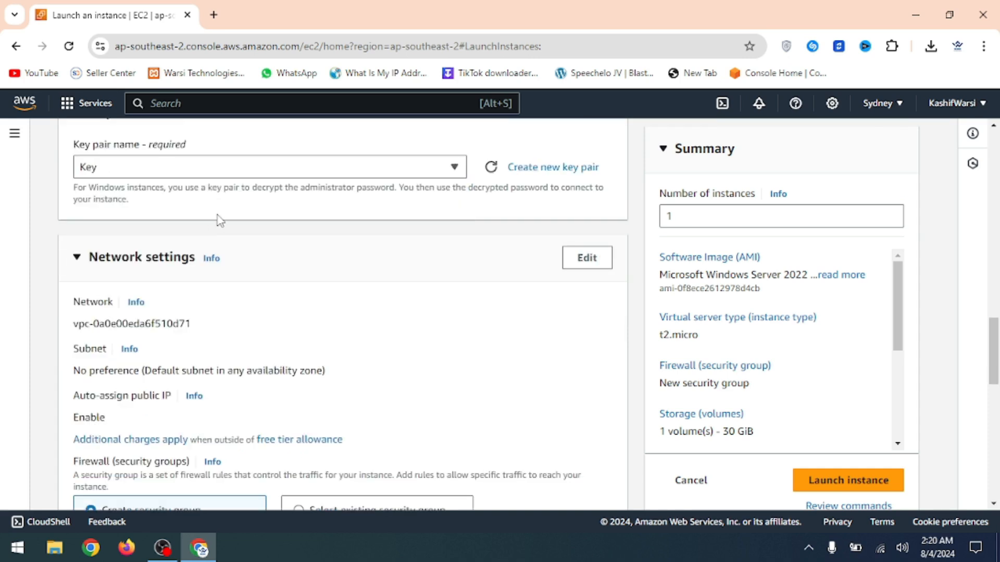
- Allow HTTPS and HTTP traffic from the internet in the new security group, alongside RDP from anywhere
{"action": "scroll", "coordinate": [190, 276], "scroll_direction": "down", "scroll_amount": 1}
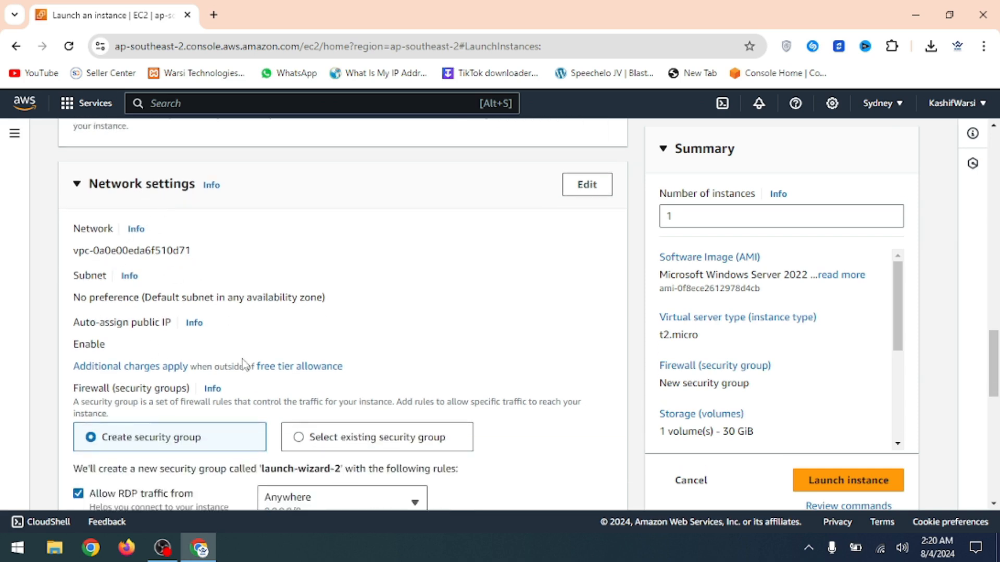
{"action": "scroll", "coordinate": [245, 365], "scroll_direction": "down", "scroll_amount": 6}
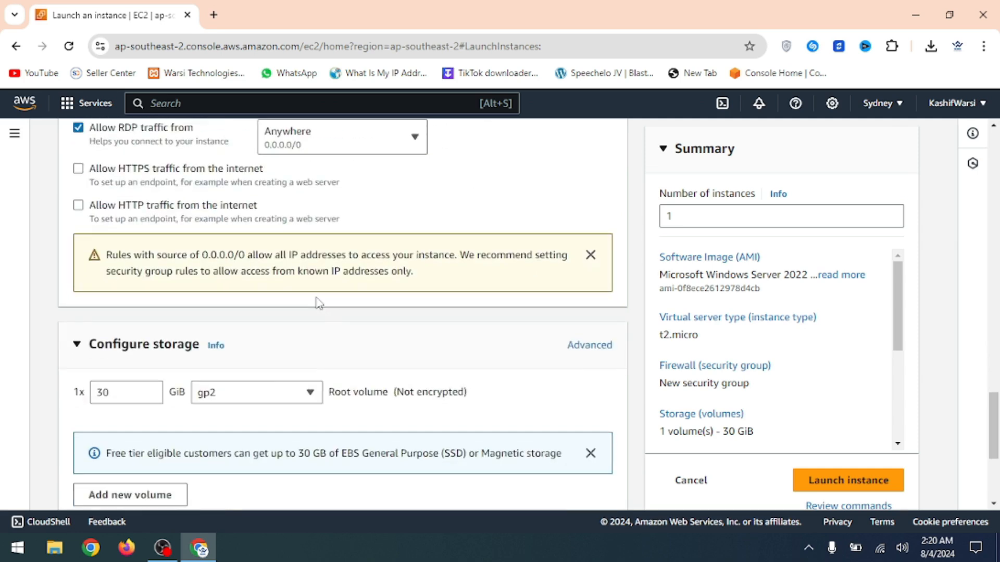
{"action": "left_click", "coordinate": [78, 174]}
{"action": "left_click", "coordinate": [78, 207]}
- Set the number of instances to 2 and launch them with the default 30 GiB gp2 root volume
{"action": "scroll", "coordinate": [385, 233], "scroll_direction": "down", "scroll_amount": 4}
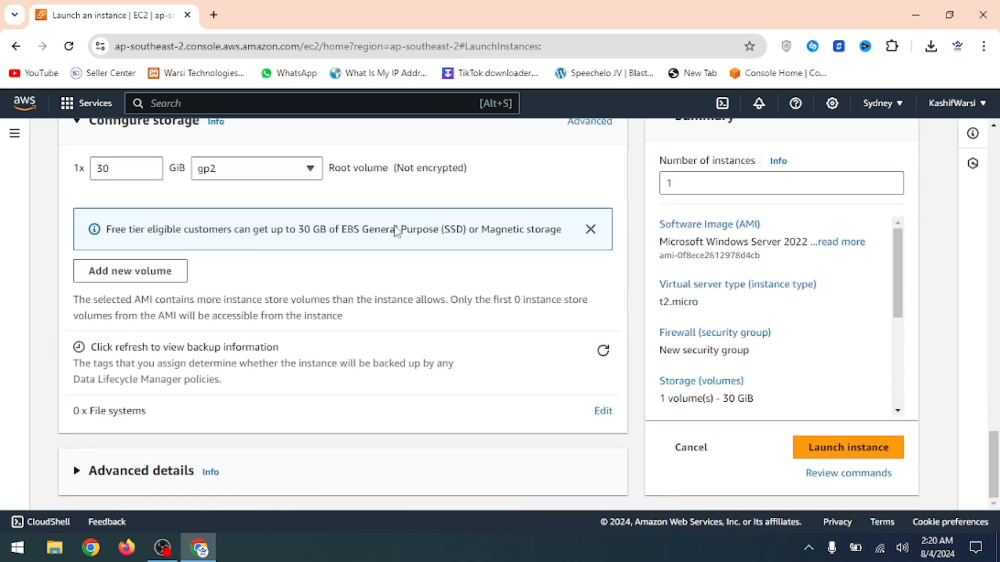
{"action": "scroll", "coordinate": [395, 230], "scroll_direction": "up", "scroll_amount": 5}
{"action": "left_click", "coordinate": [694, 217]}
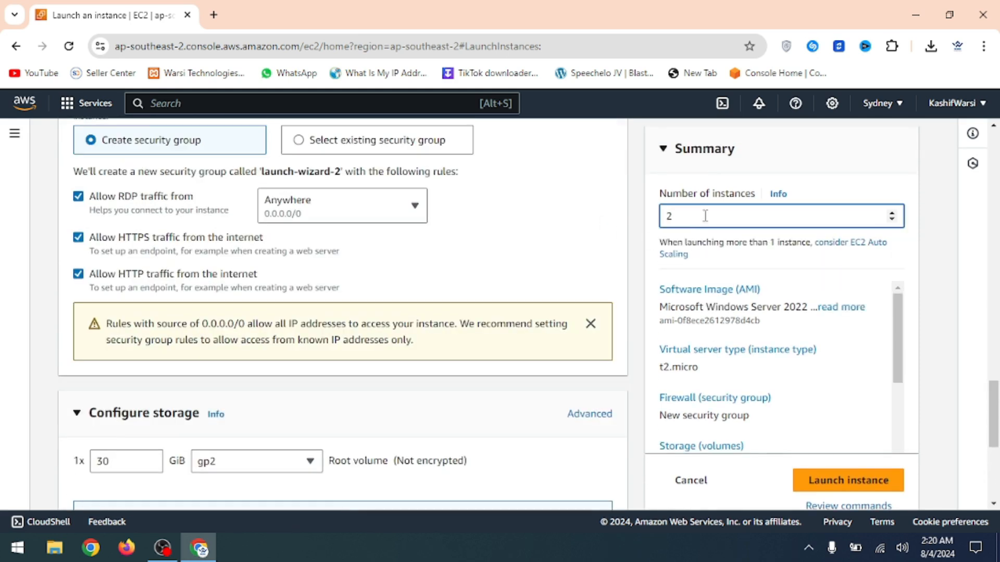
{"action": "left_click", "coordinate": [925, 206]}
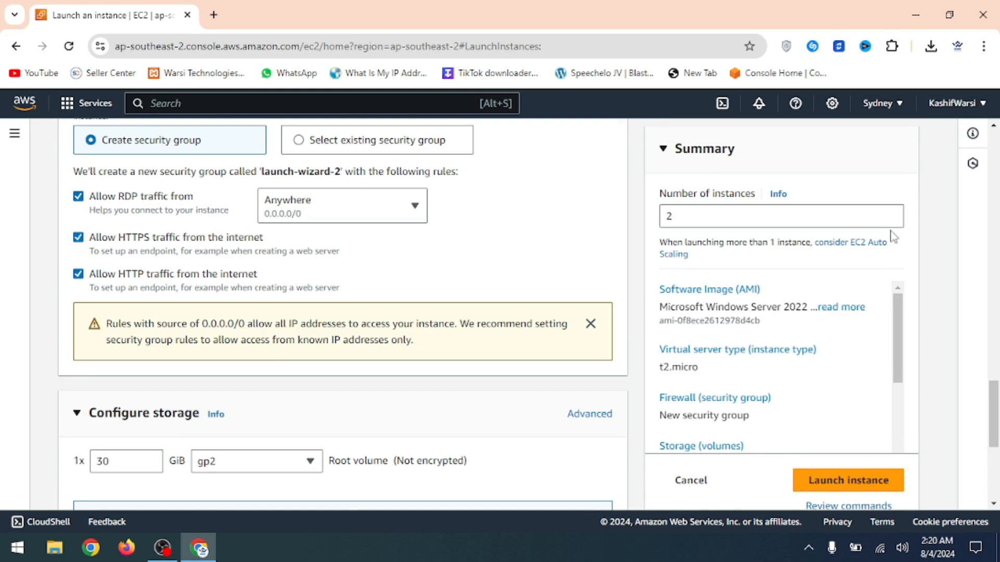
{"action": "left_click", "coordinate": [847, 488]}
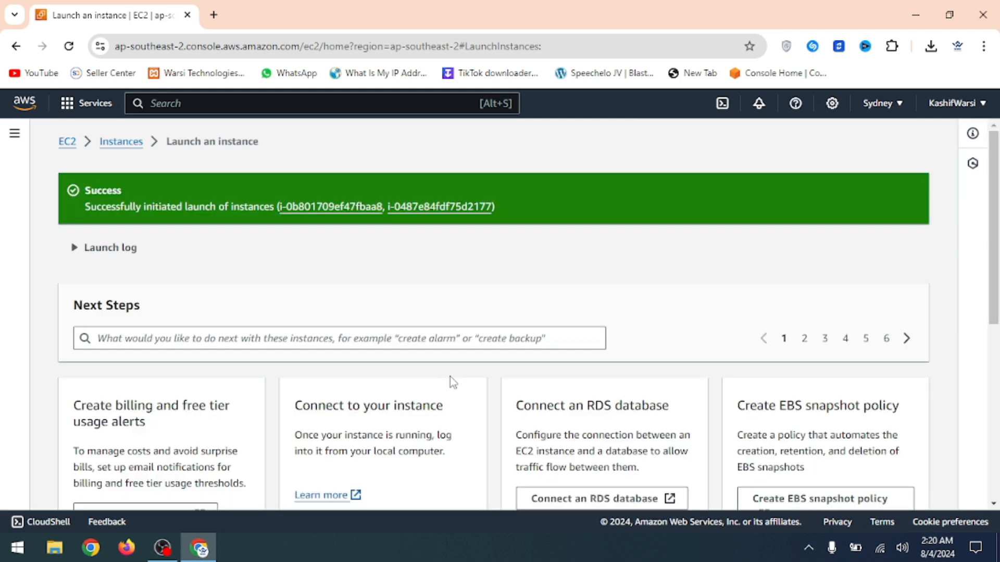
- Open the list of all instances and rename the first of the two Server 2 entries as Server 3
{"action": "scroll", "coordinate": [450, 376], "scroll_direction": "down", "scroll_amount": 5}
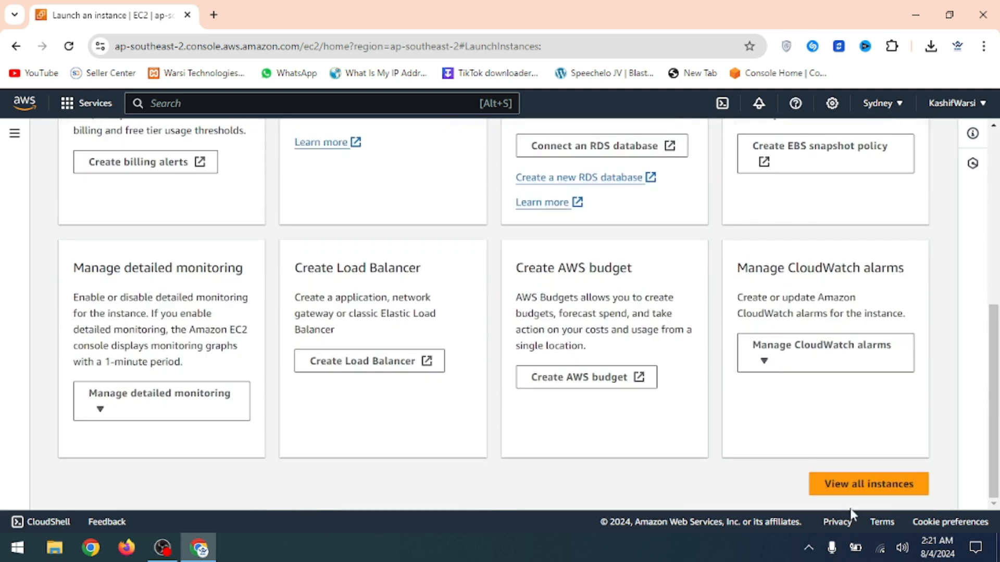
{"action": "left_click", "coordinate": [856, 484]}
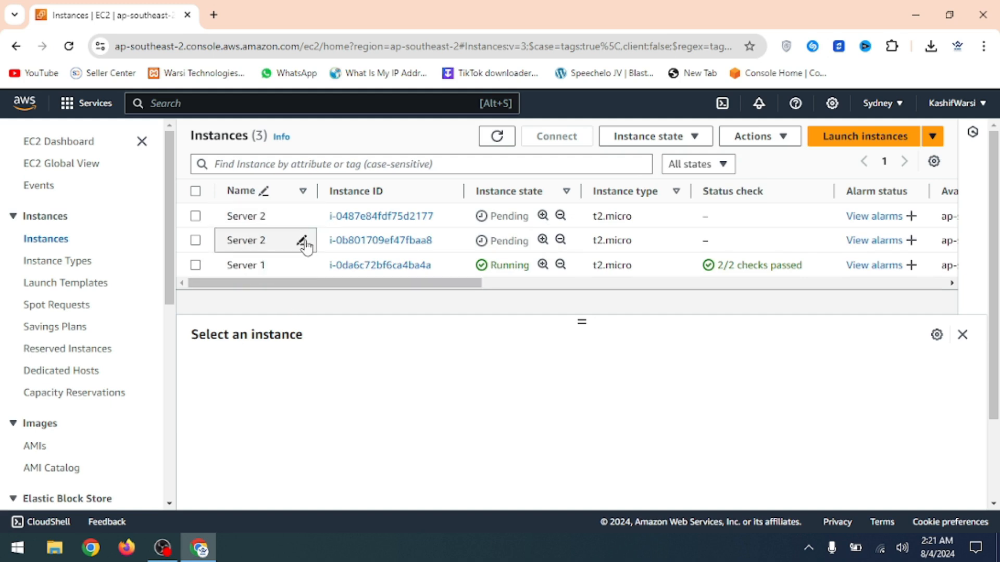
{"action": "left_click", "coordinate": [302, 218]}
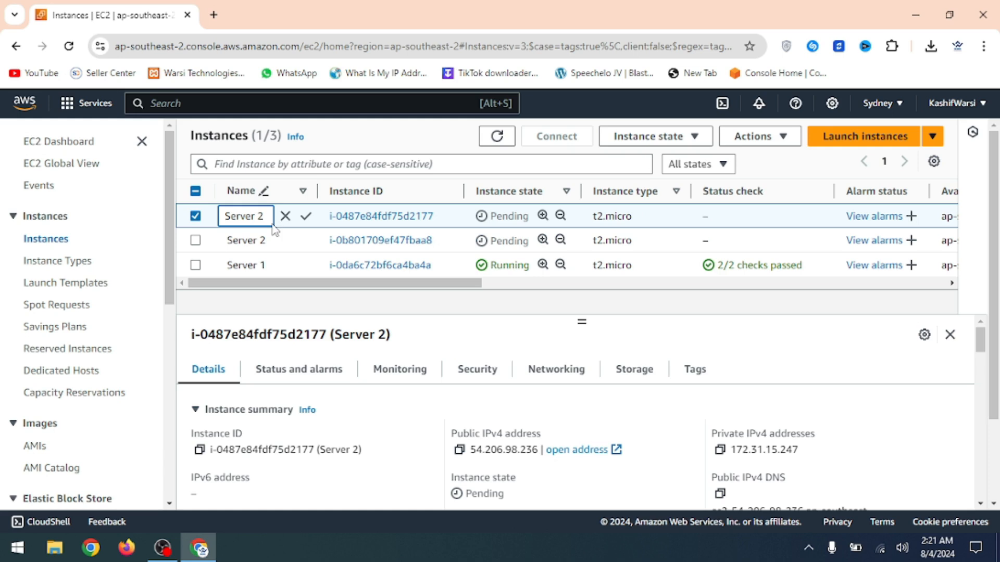
{"action": "type", "text": "3"}
{"action": "left_click", "coordinate": [305, 217]}
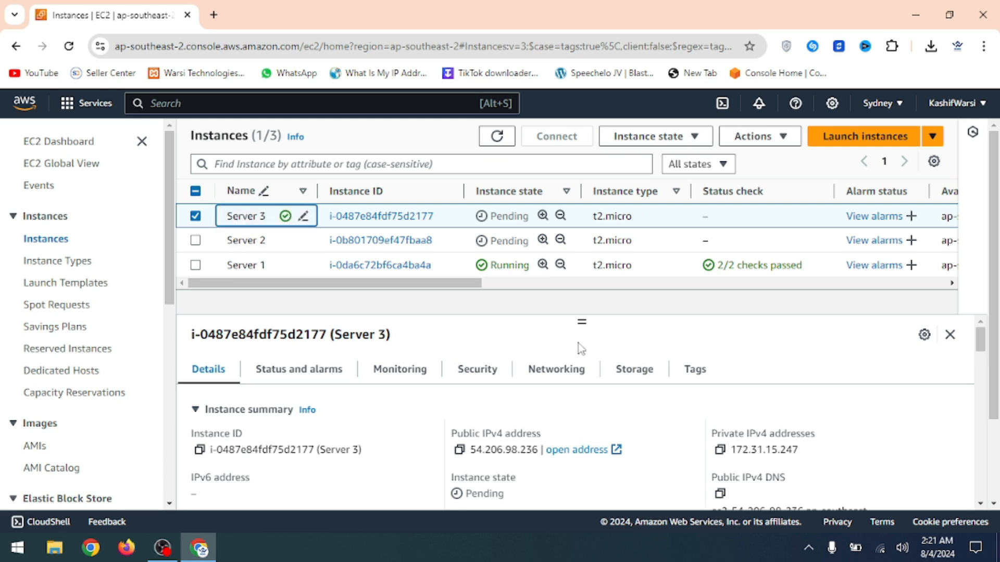
- Clear the instance selection and refresh the instances list to update the new servers' states
{"action": "left_click_drag", "start_coordinate": [471, 285], "coordinate": [503, 285]}
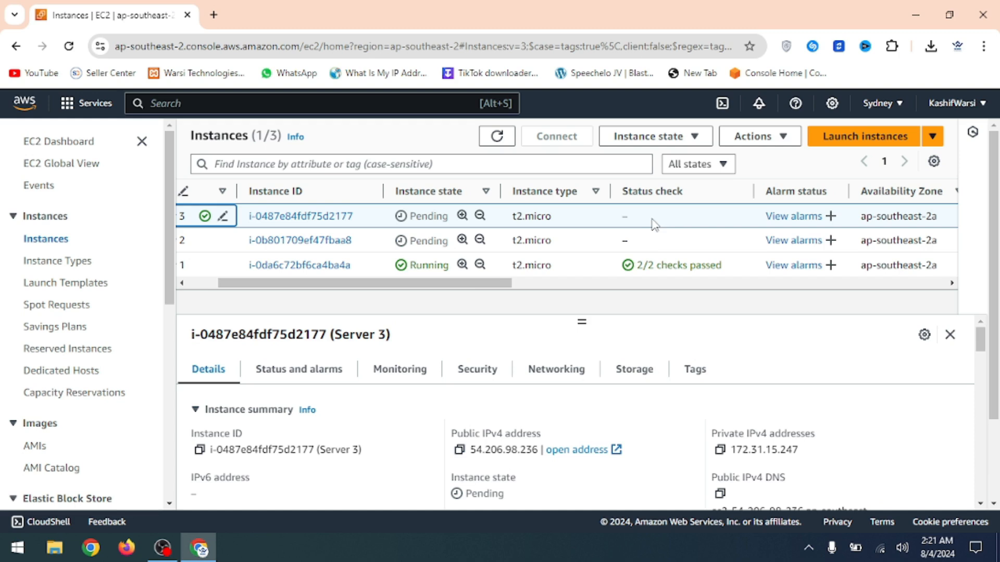
{"action": "left_click_drag", "start_coordinate": [468, 283], "coordinate": [440, 283]}
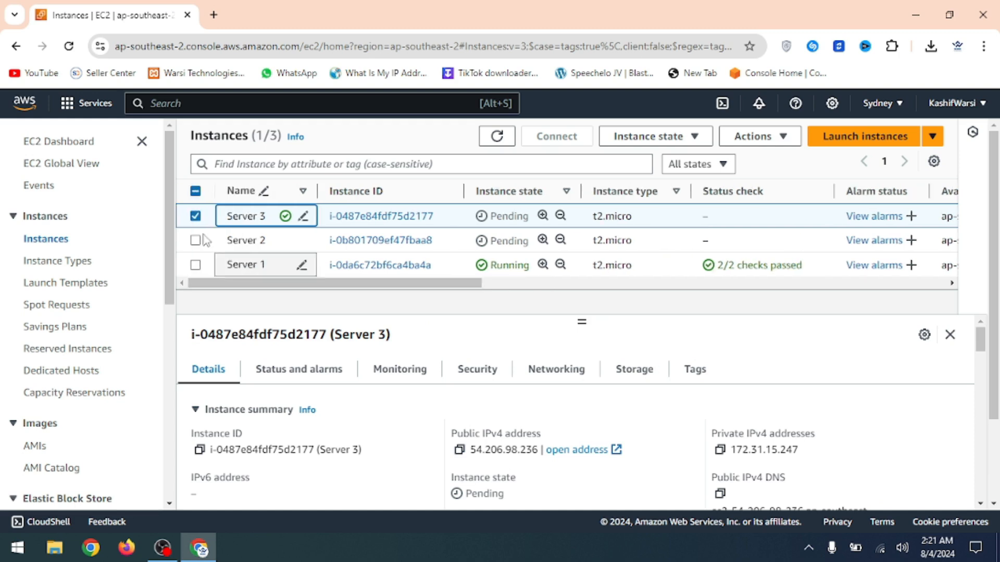
{"action": "left_click", "coordinate": [195, 192]}
{"action": "left_click", "coordinate": [196, 192]}
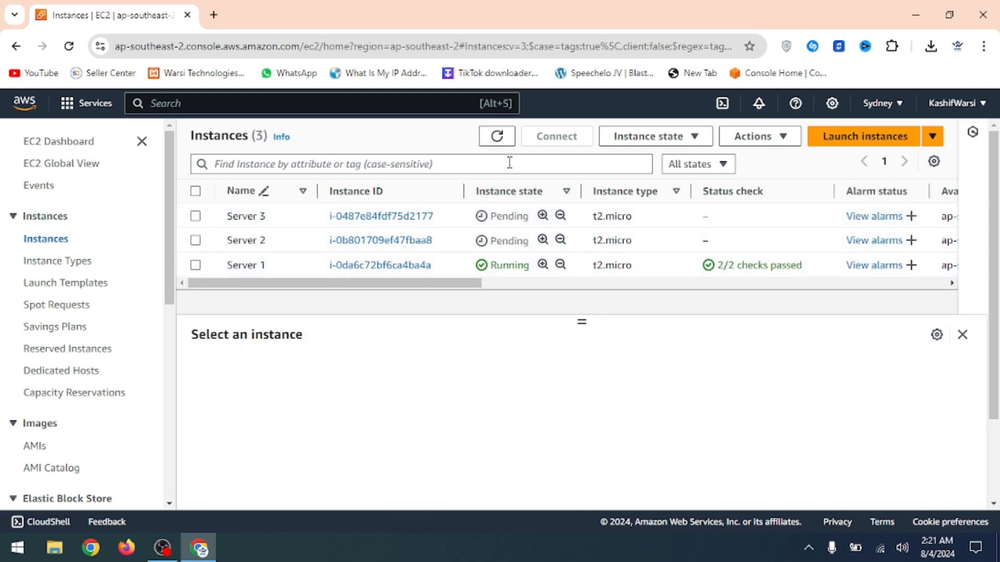
{"action": "left_click", "coordinate": [500, 138]}
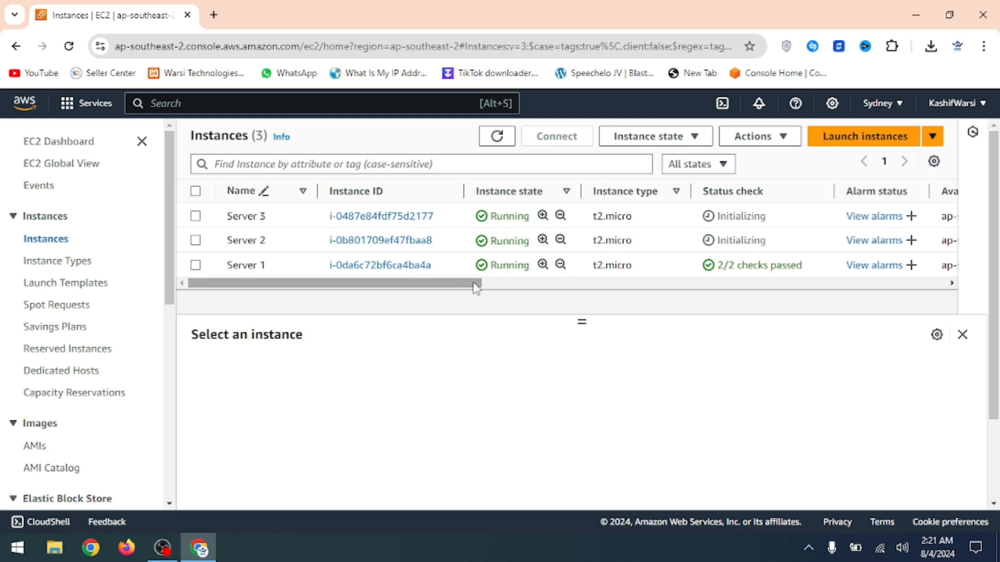
{"action": "left_click", "coordinate": [914, 5]}
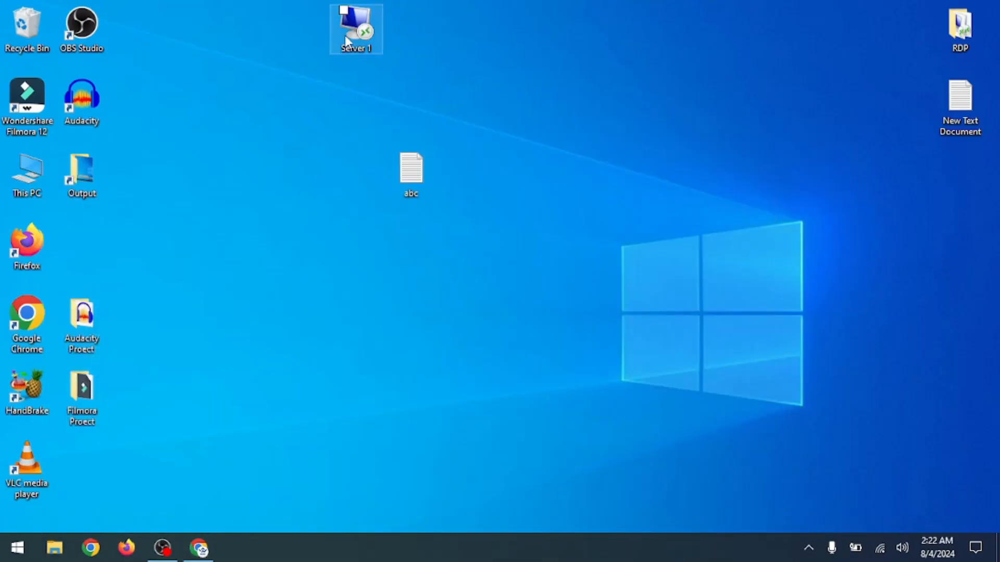
{"action": "left_click", "coordinate": [200, 548]}
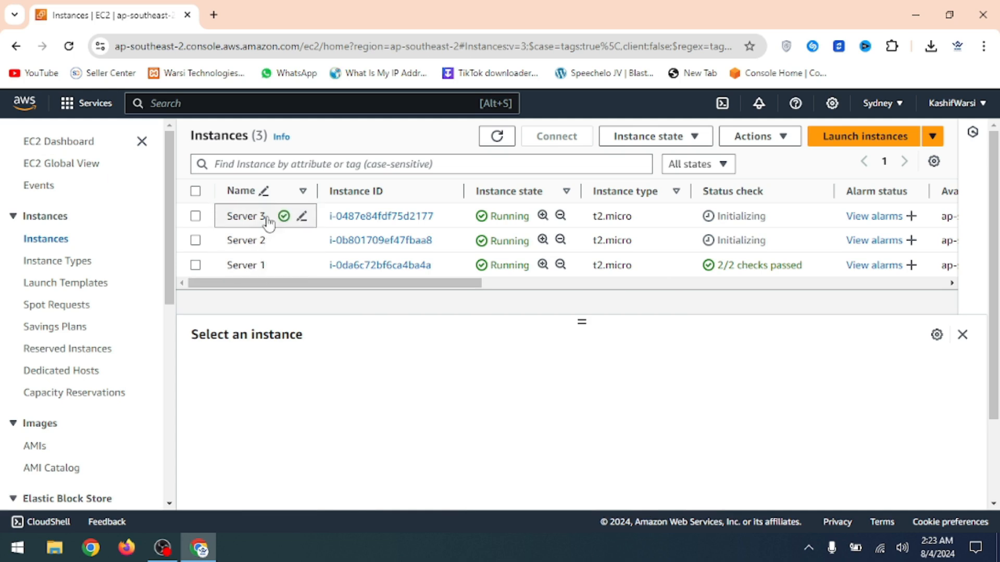
- Select only the Server 1 instance, reboot it and confirm the reboot
{"action": "left_click", "coordinate": [195, 265]}
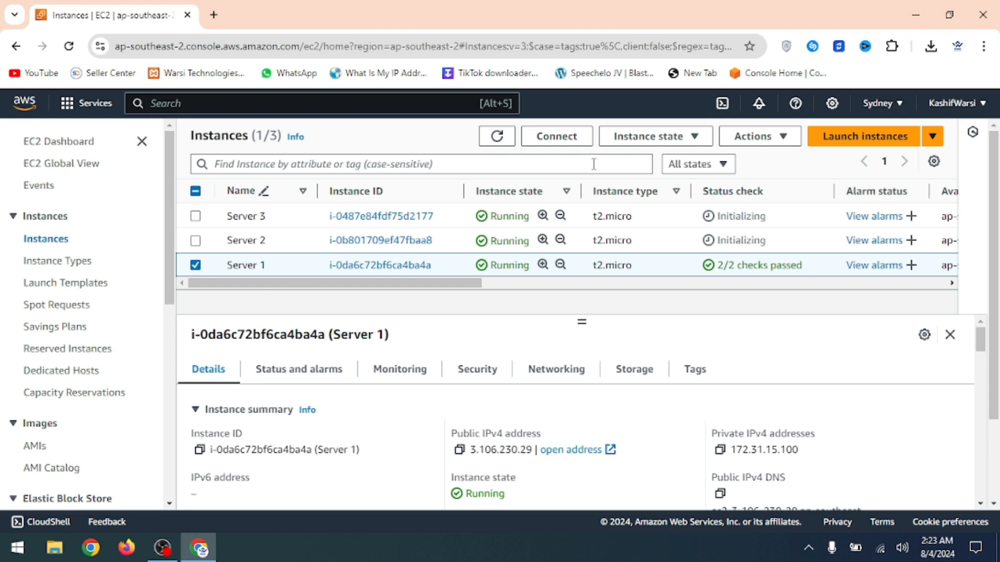
{"action": "left_click", "coordinate": [782, 140]}
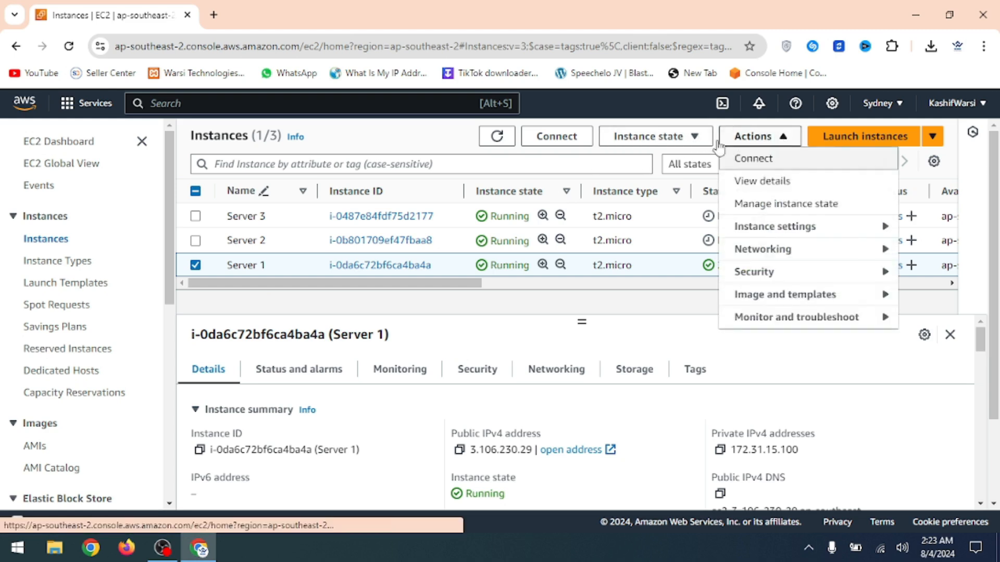
{"action": "left_click", "coordinate": [697, 139]}
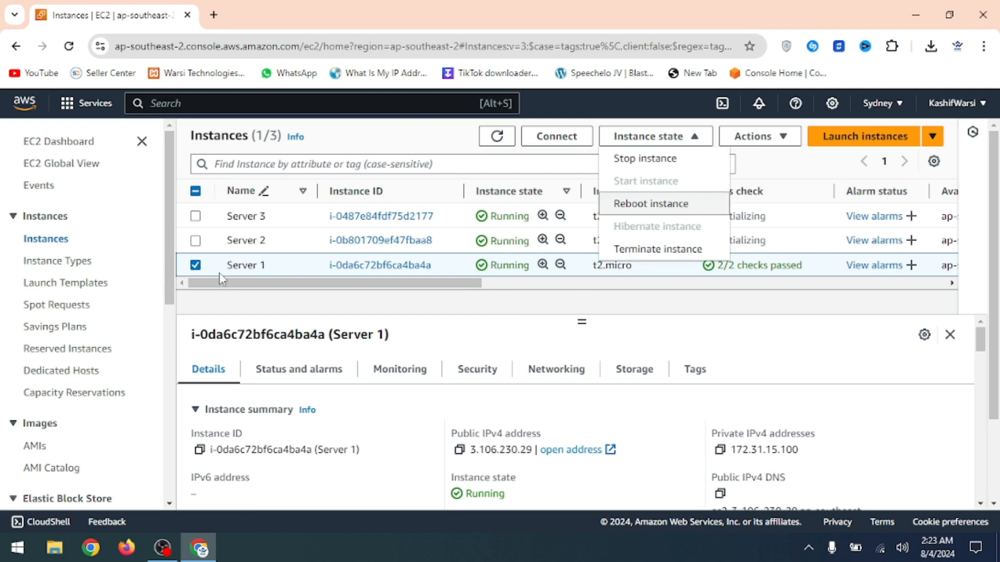
{"action": "left_click", "coordinate": [633, 211]}
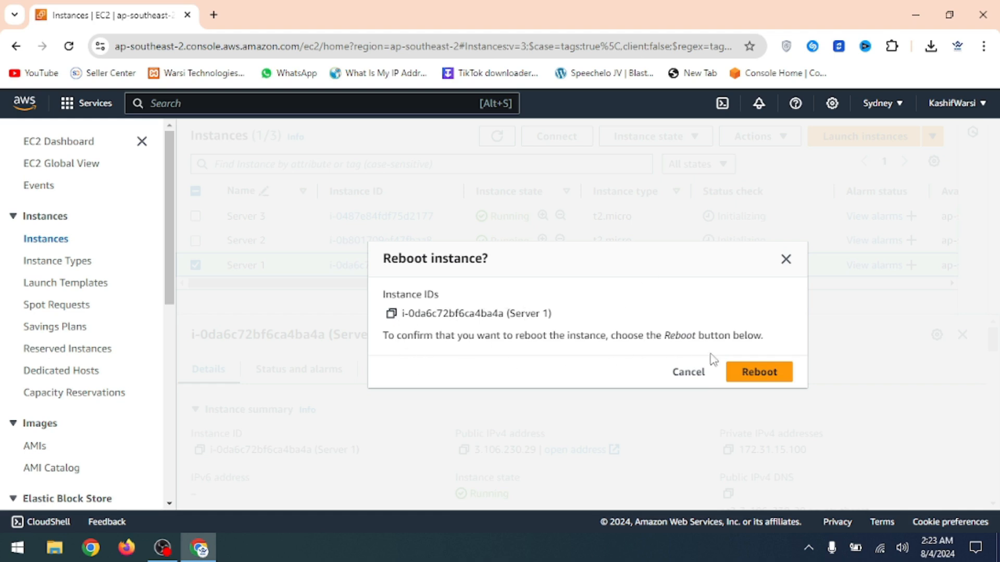
{"action": "left_click", "coordinate": [737, 372]}
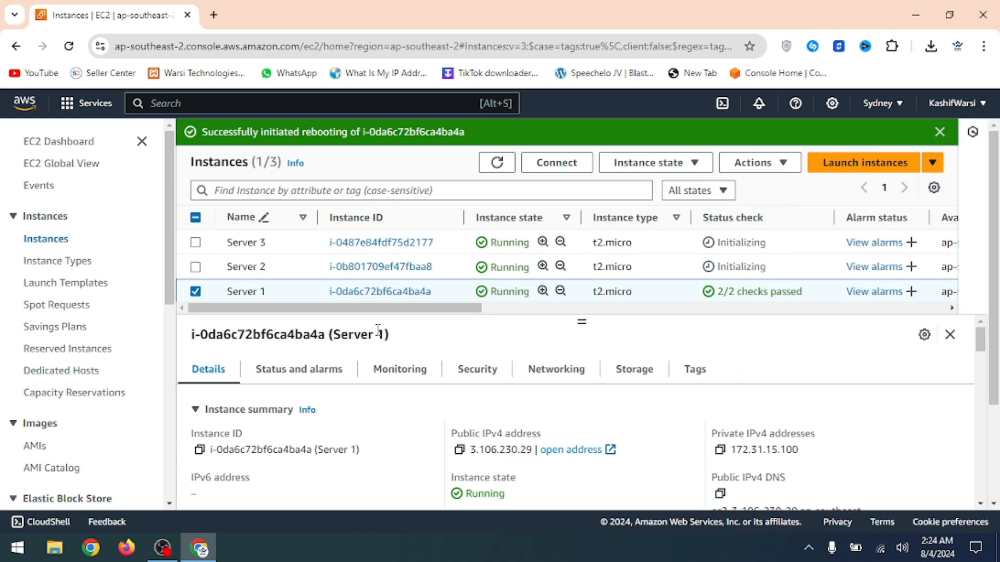
- Refresh the instances list to check the status checks of all servers and dismiss the reboot notification
{"action": "left_click_drag", "start_coordinate": [453, 308], "coordinate": [489, 317]}
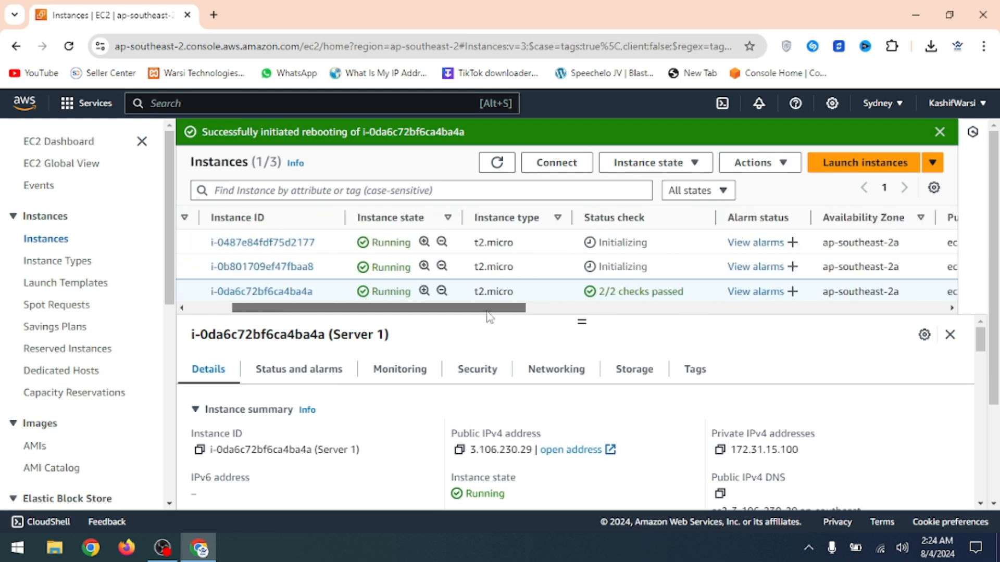
{"action": "left_click", "coordinate": [497, 163]}
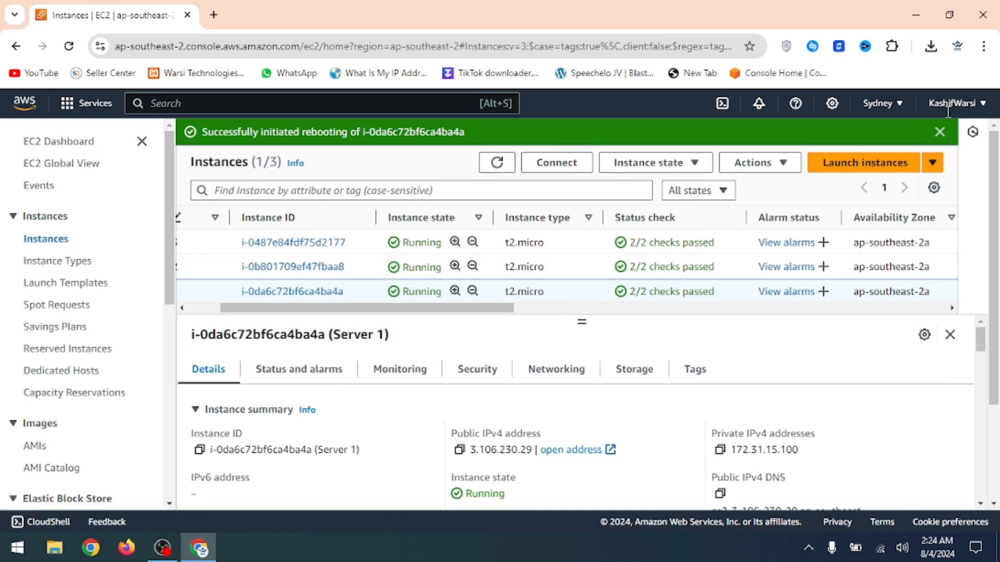
{"action": "left_click", "coordinate": [939, 132]}
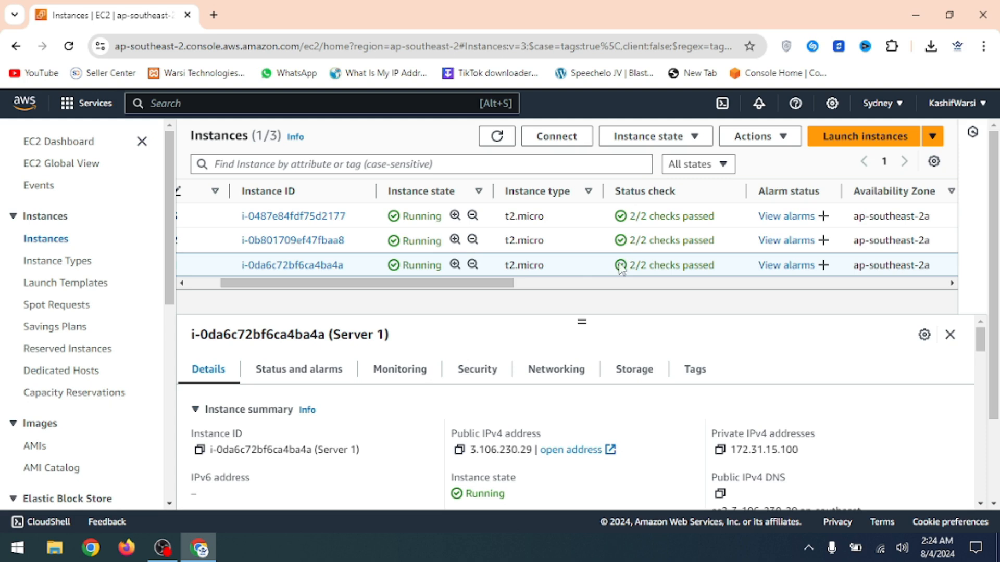
{"action": "left_click_drag", "start_coordinate": [441, 286], "coordinate": [385, 286]}
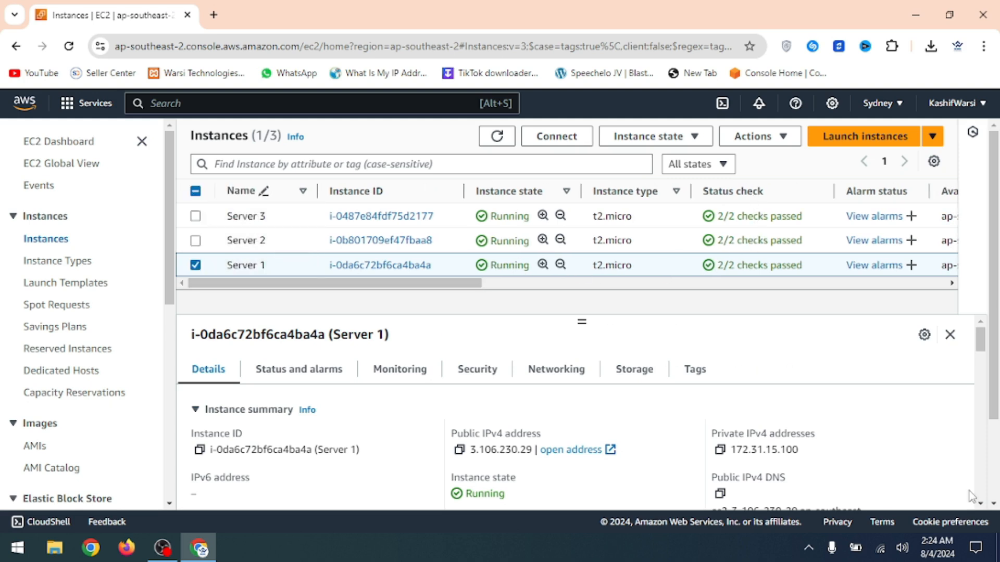
- Try to connect to Server 1 through its remote desktop shortcut on the desktop, cancel the attempt and switch back to the EC2 console
{"action": "left_click", "coordinate": [997, 547]}
{"action": "left_click", "coordinate": [355, 39]}
{"action": "double_click", "coordinate": [356, 41]}
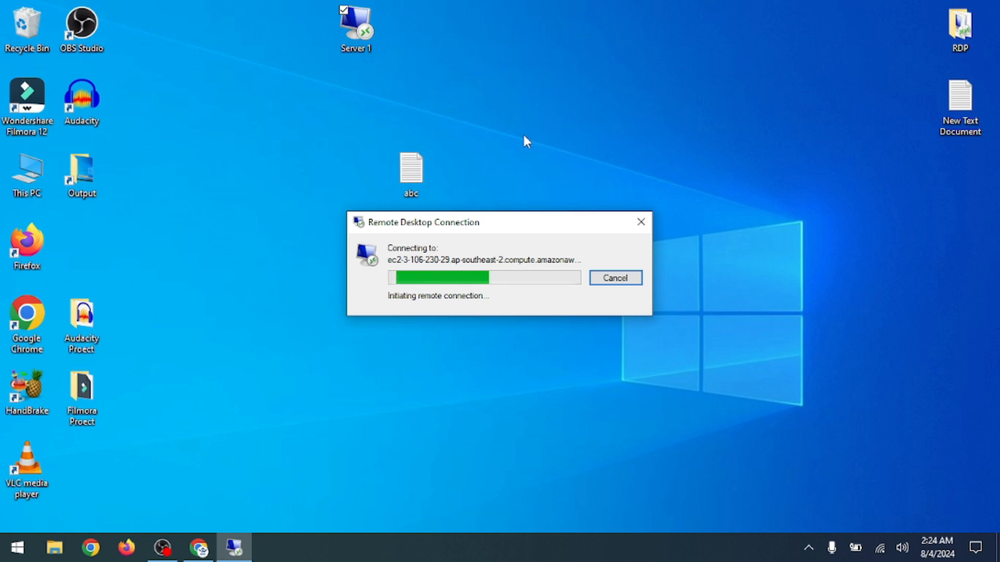
{"action": "left_click", "coordinate": [634, 279]}
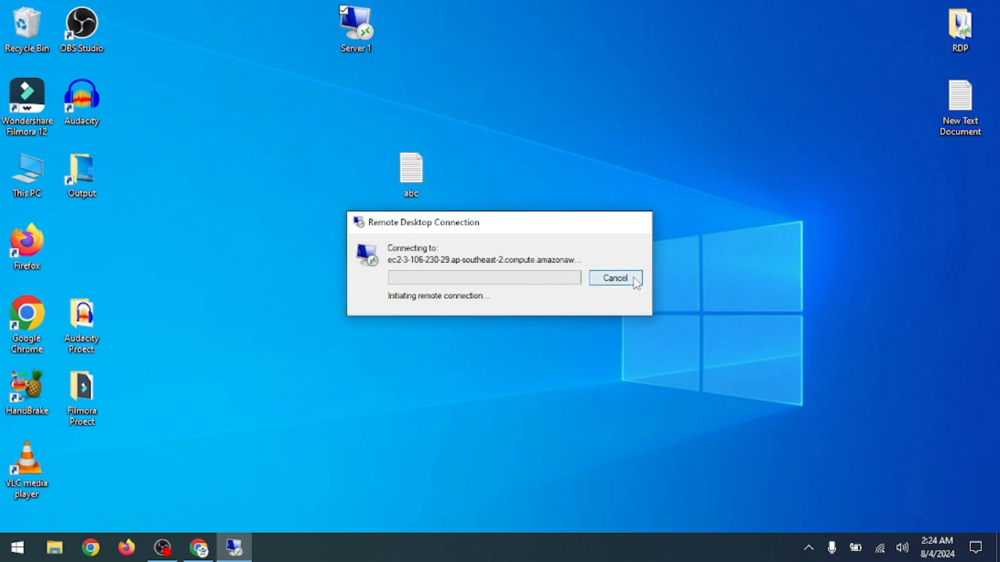
{"action": "left_click", "coordinate": [198, 548]}
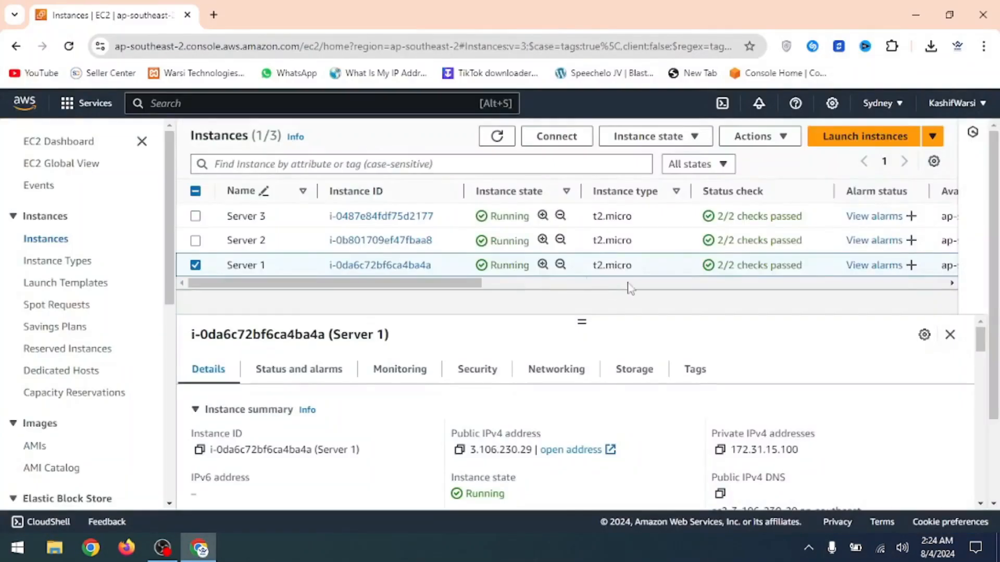
- Select only the Server 2 instance and download its remote desktop file from the RDP client connection options
{"action": "left_click", "coordinate": [203, 271]}
{"action": "left_click", "coordinate": [191, 248]}
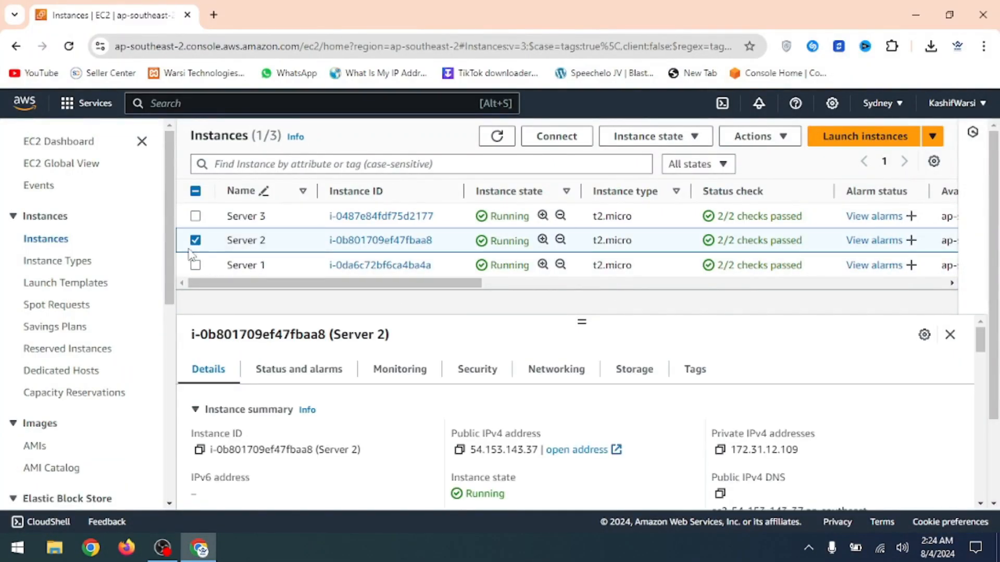
{"action": "left_click", "coordinate": [636, 137]}
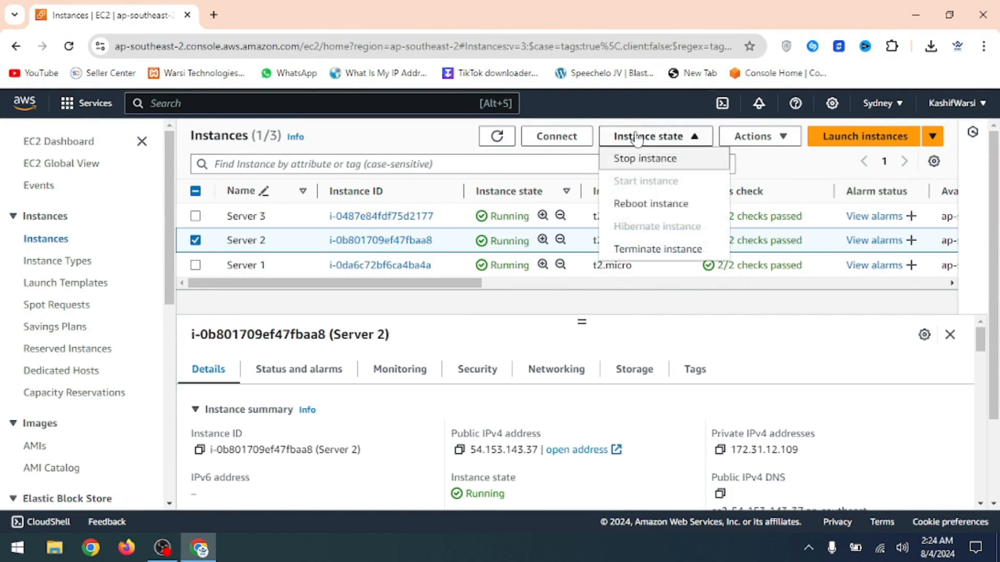
{"action": "left_click", "coordinate": [552, 136]}
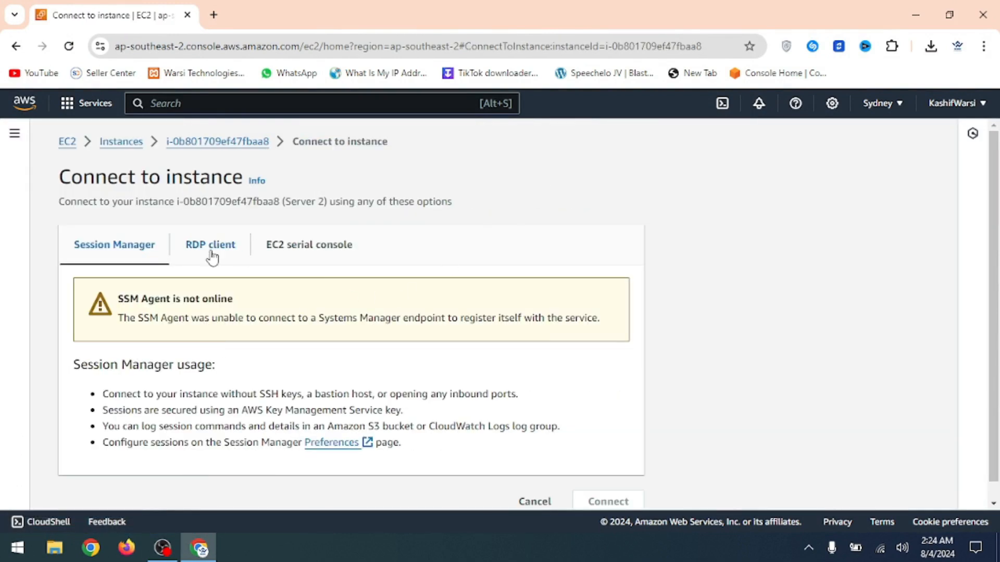
{"action": "left_click", "coordinate": [210, 244]}
{"action": "scroll", "coordinate": [260, 315], "scroll_direction": "down", "scroll_amount": 3}
{"action": "left_click", "coordinate": [178, 348]}
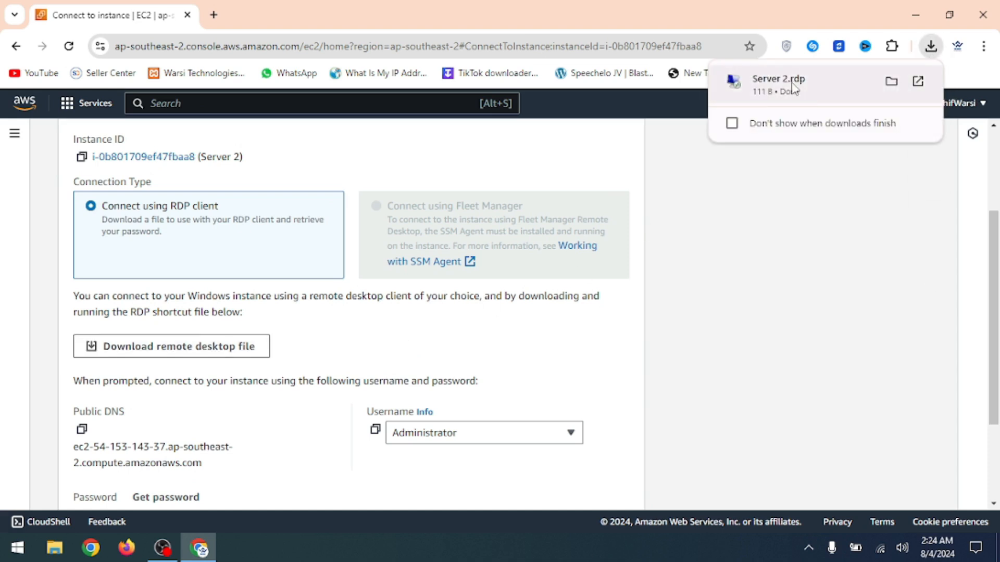
- Request the Windows password for Server 2 and upload the private key file Key.pem
{"action": "scroll", "coordinate": [323, 323], "scroll_direction": "down", "scroll_amount": 3}
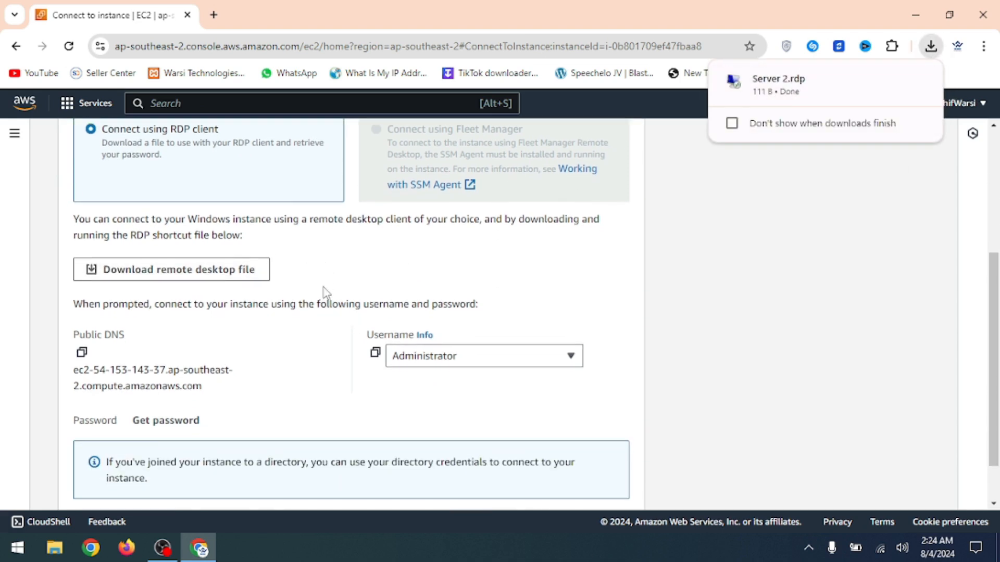
{"action": "scroll", "coordinate": [323, 292], "scroll_direction": "down", "scroll_amount": 1}
{"action": "left_click", "coordinate": [177, 367]}
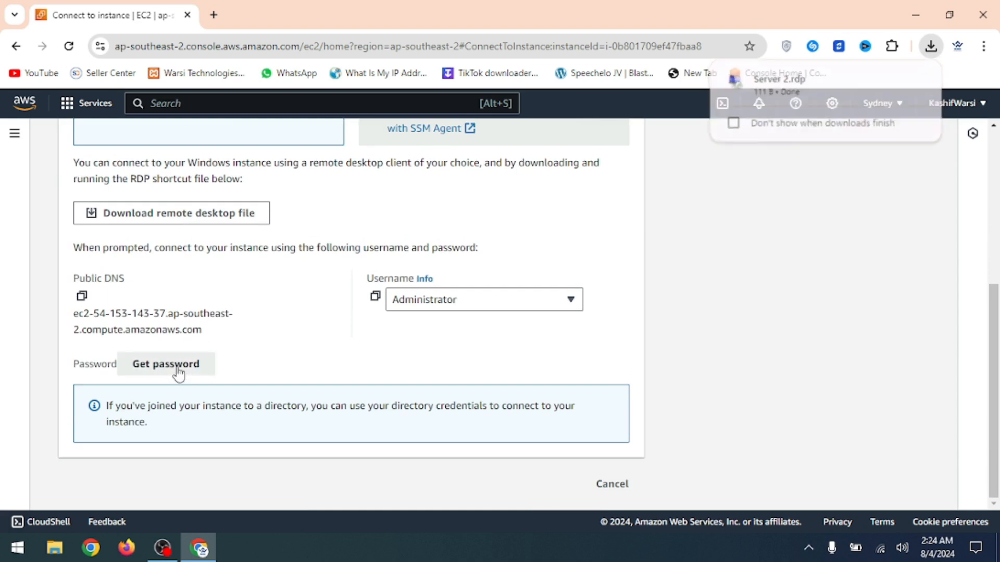
{"action": "scroll", "coordinate": [249, 311], "scroll_direction": "down", "scroll_amount": 2}
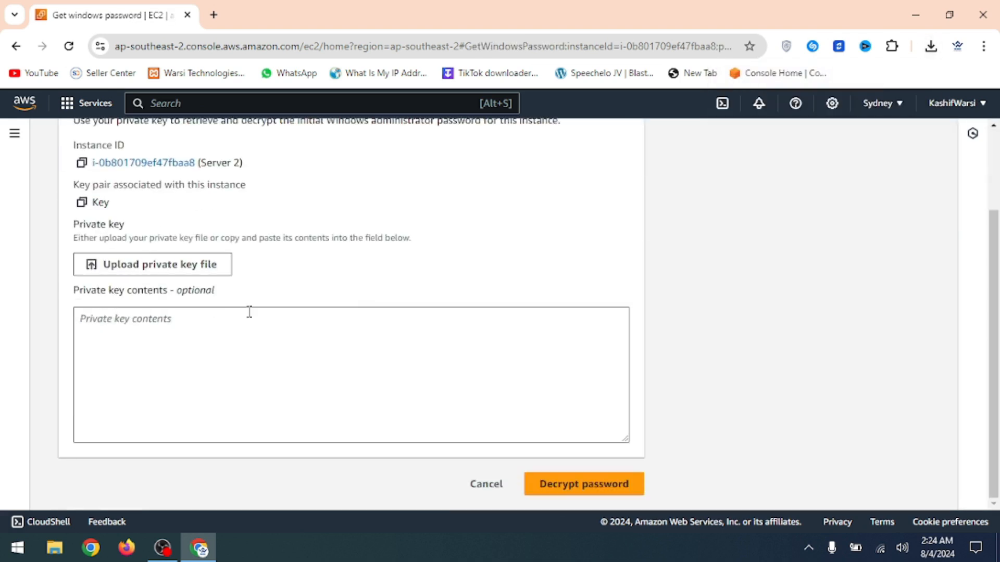
{"action": "left_click", "coordinate": [159, 268]}
{"action": "double_click", "coordinate": [173, 151]}
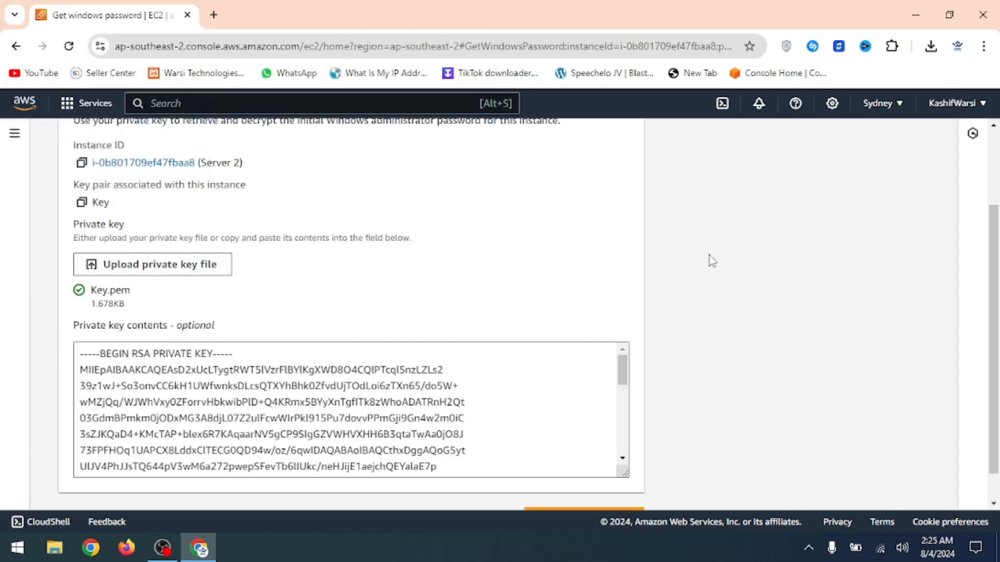
- Decrypt the Server 2 administrator password and copy it to the clipboard
{"action": "scroll", "coordinate": [712, 261], "scroll_direction": "down", "scroll_amount": 1}
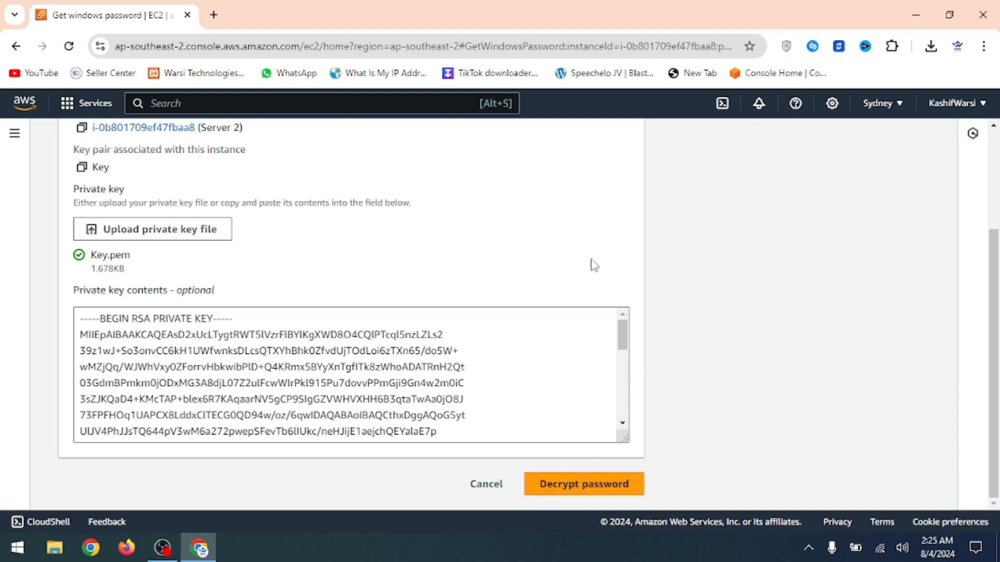
{"action": "left_click", "coordinate": [592, 488]}
{"action": "scroll", "coordinate": [75, 349], "scroll_direction": "down", "scroll_amount": 3}
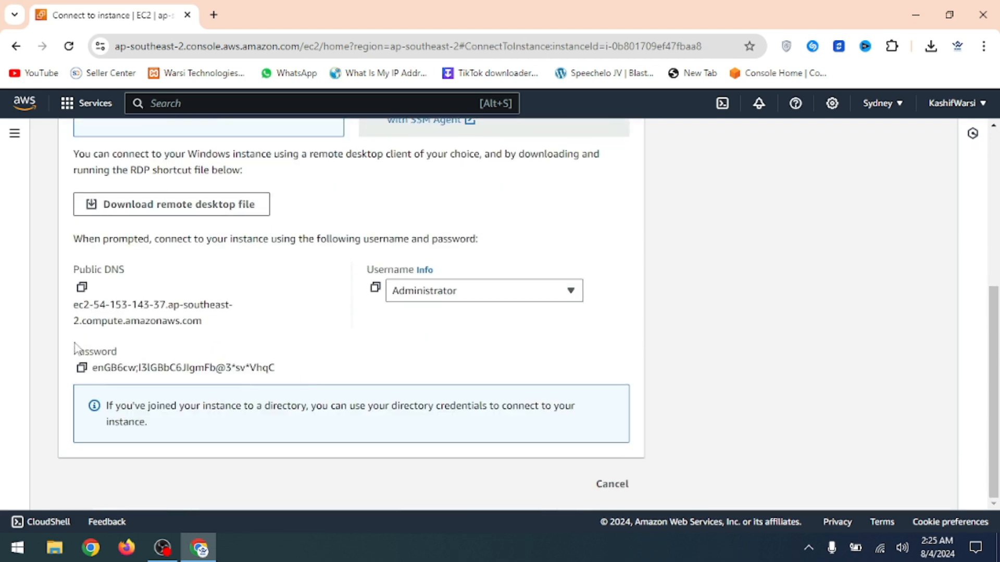
{"action": "left_click", "coordinate": [82, 367]}
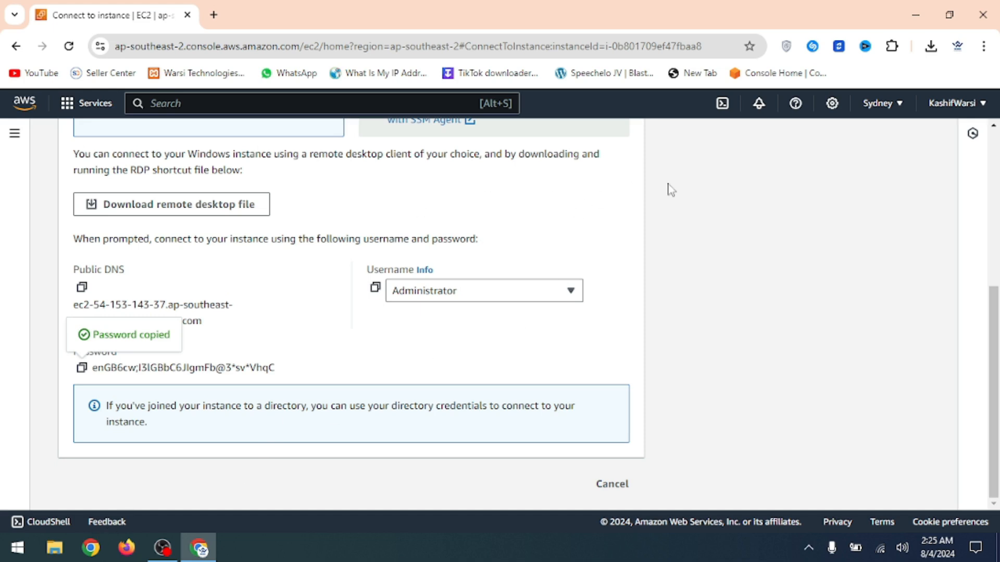
- Launch the downloaded Server 2 remote desktop file from its folder and accept the unknown publisher without being asked again
{"action": "left_click", "coordinate": [927, 48]}
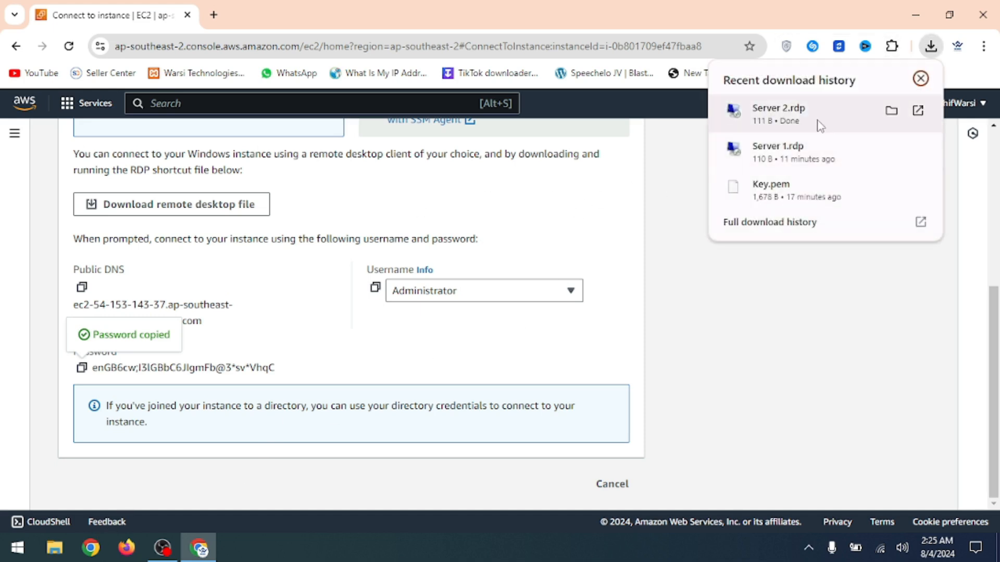
{"action": "left_click", "coordinate": [890, 110]}
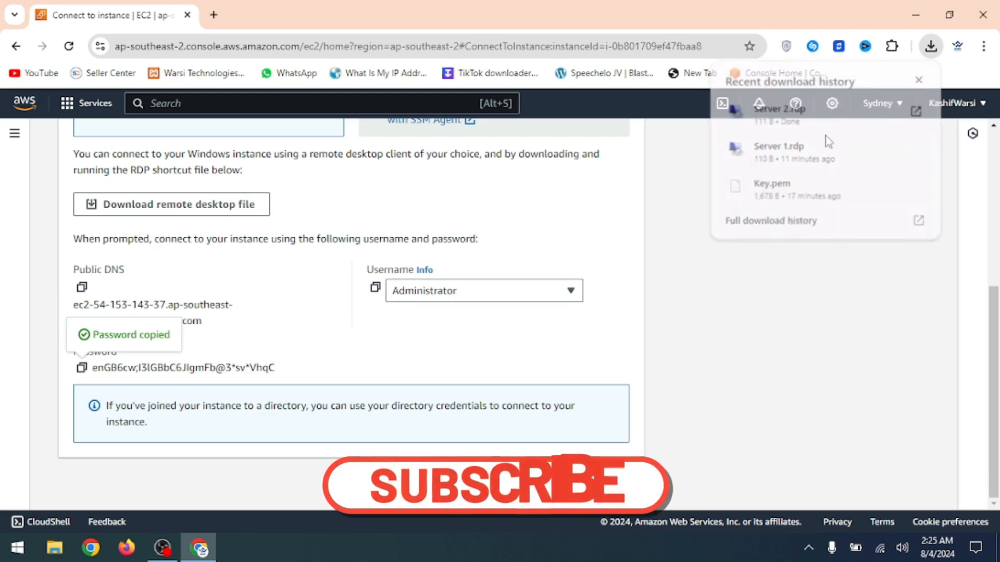
{"action": "mouse_move", "coordinate": [302, 193]}
{"action": "left_mouse_down"}
{"action": "mouse_move", "coordinate": [330, 134]}
{"action": "mouse_move", "coordinate": [314, 185]}
{"action": "left_mouse_up"}
{"action": "double_click", "coordinate": [308, 193]}
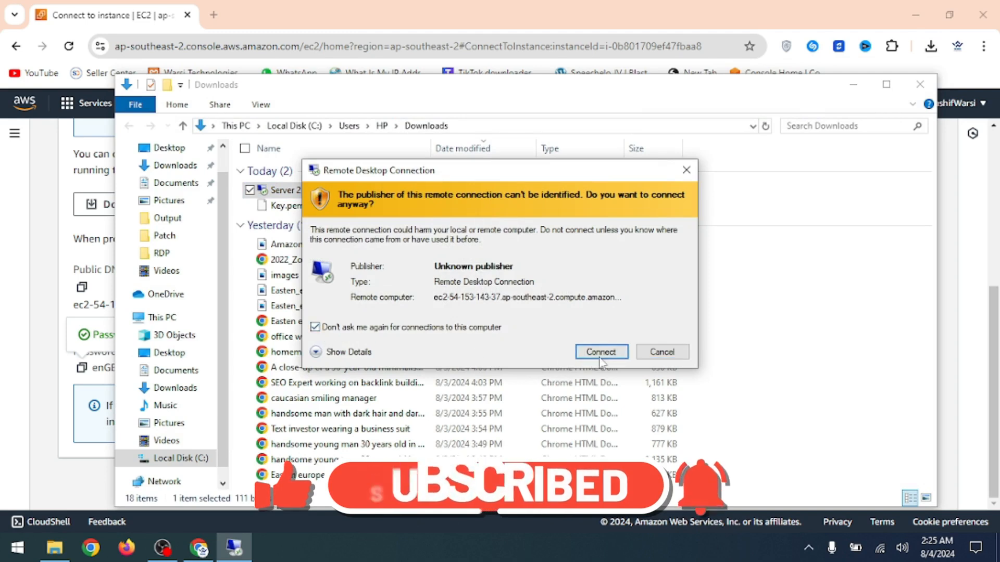
{"action": "left_click", "coordinate": [600, 352]}
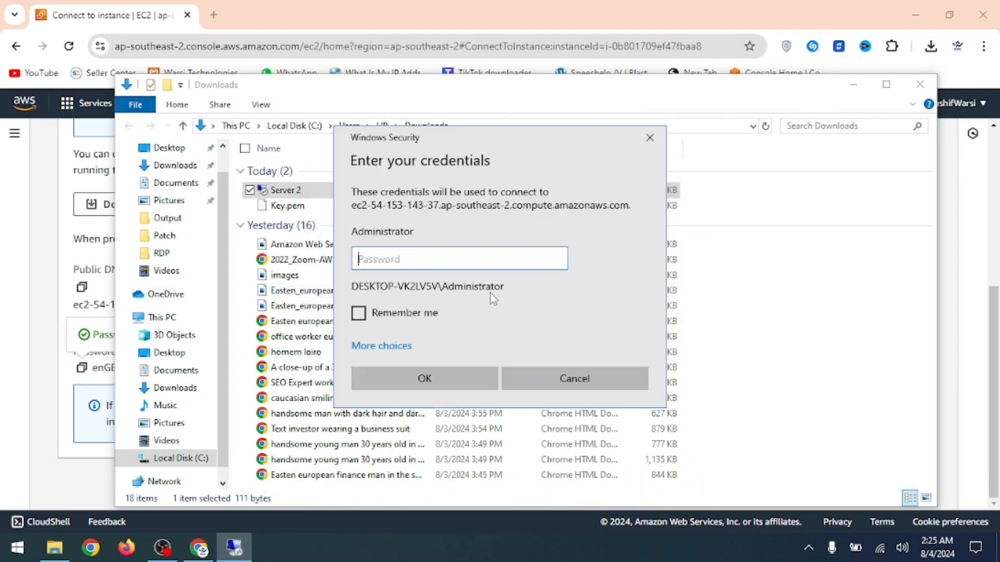
- Paste the administrator password with credentials remembered, and accept the Server 2 certificate without being asked again
{"action": "left_click", "coordinate": [358, 313]}
{"action": "right_click", "coordinate": [398, 261]}
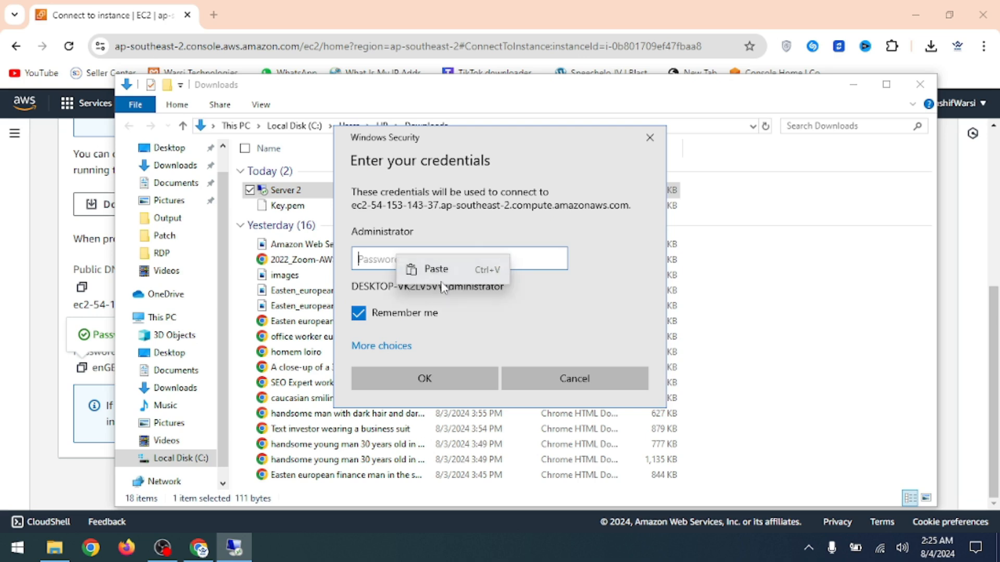
{"action": "left_click", "coordinate": [432, 268]}
{"action": "left_click", "coordinate": [432, 373]}
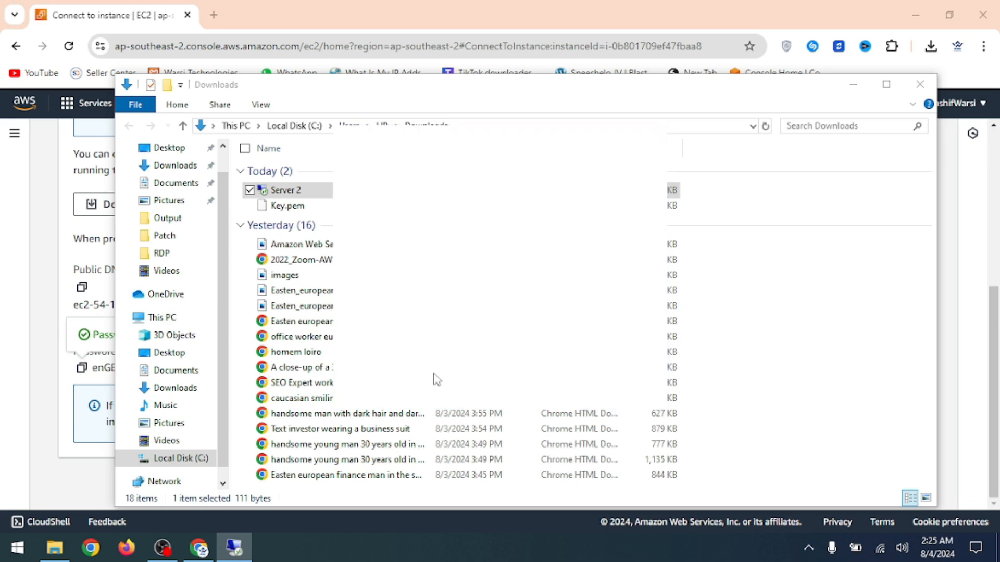
{"action": "left_click", "coordinate": [372, 363]}
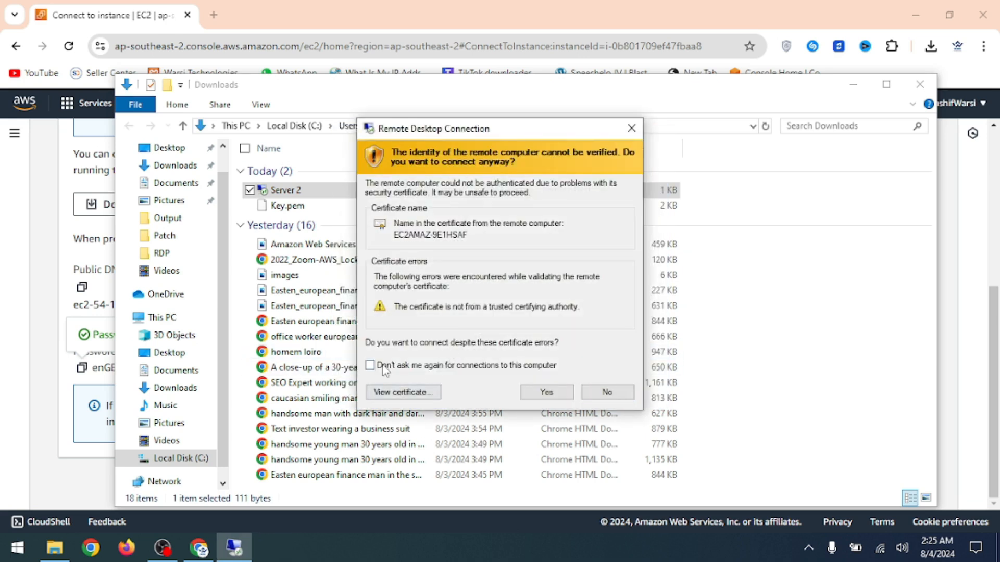
{"action": "left_click", "coordinate": [528, 394]}
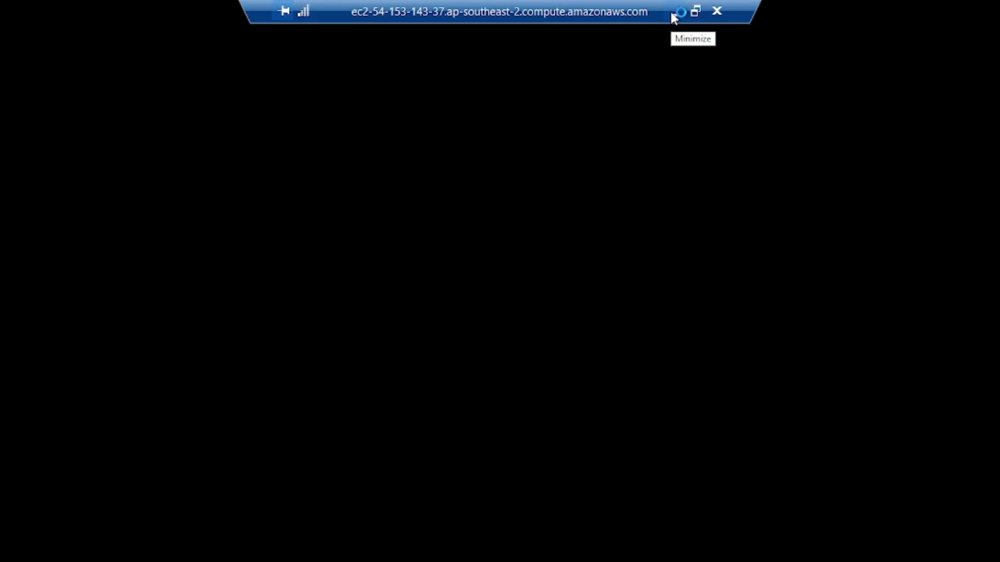
- Minimize the Server 2 remote session and close the Downloads folder window
{"action": "left_click", "coordinate": [672, 13]}
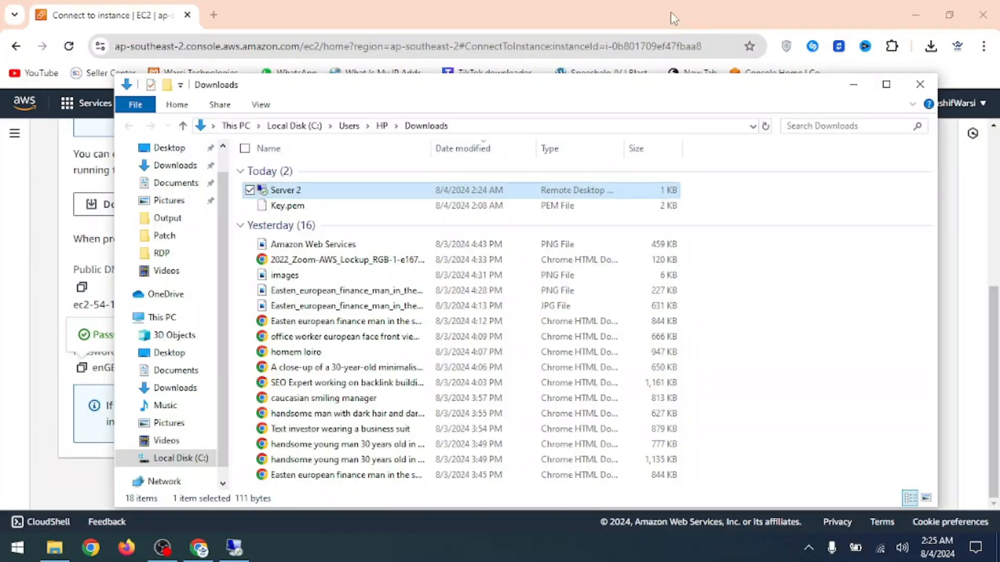
{"action": "left_click", "coordinate": [919, 85]}
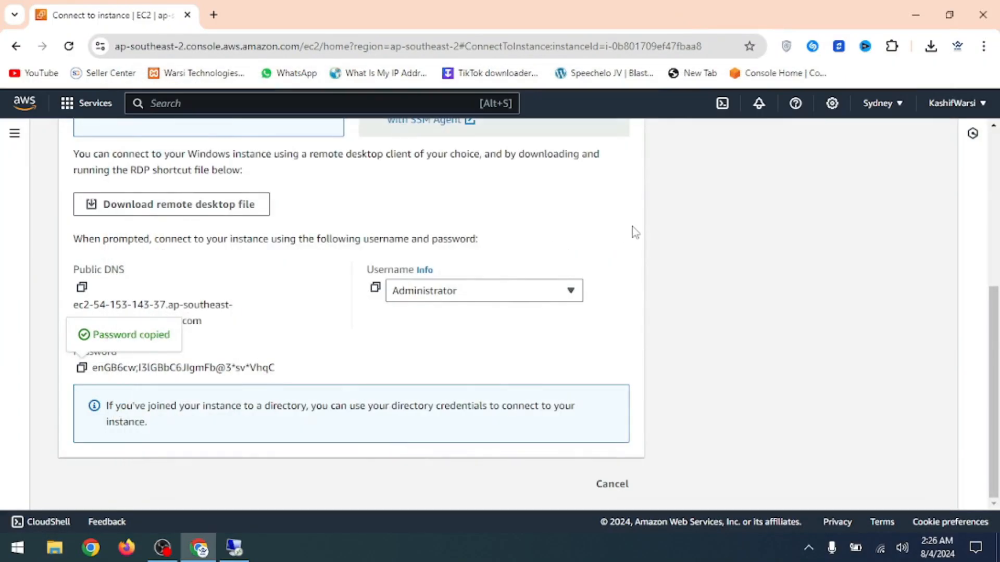
- Return from the Server 2 connection page to the list of all instances
{"action": "scroll", "coordinate": [509, 233], "scroll_direction": "up", "scroll_amount": 5}
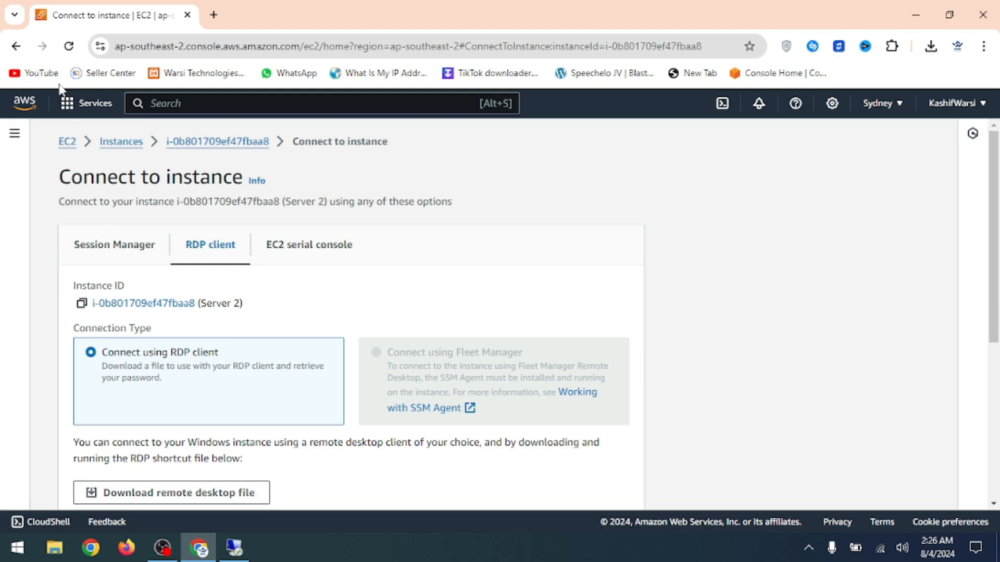
{"action": "left_click", "coordinate": [69, 105]}
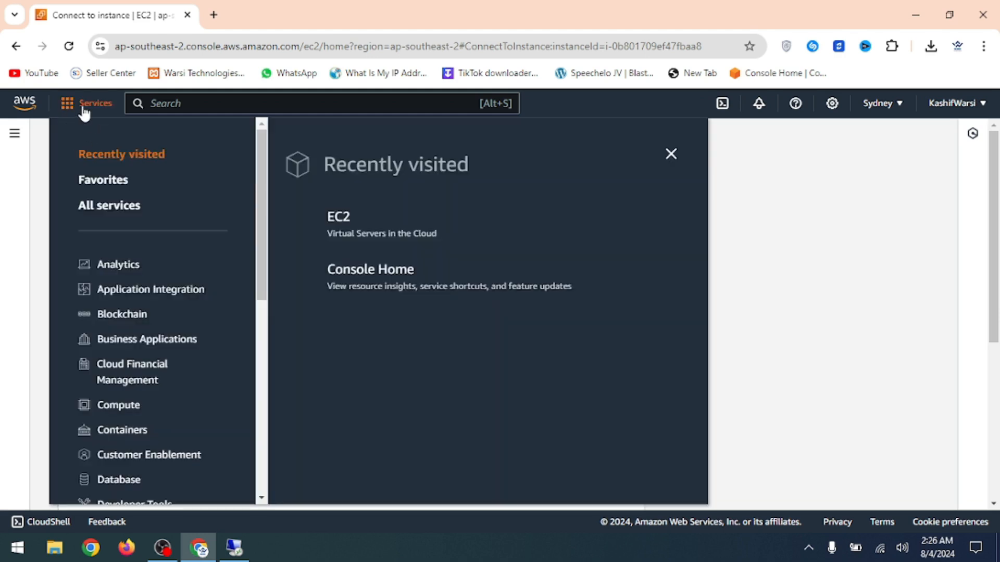
{"action": "left_click", "coordinate": [85, 110]}
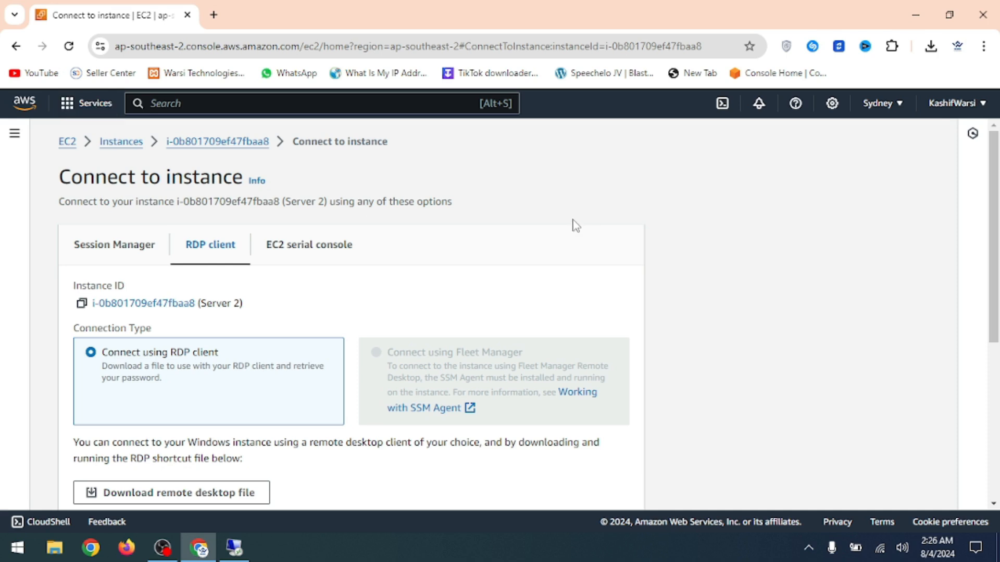
{"action": "scroll", "coordinate": [595, 267], "scroll_direction": "down", "scroll_amount": 3}
{"action": "scroll", "coordinate": [595, 267], "scroll_direction": "up", "scroll_amount": 3}
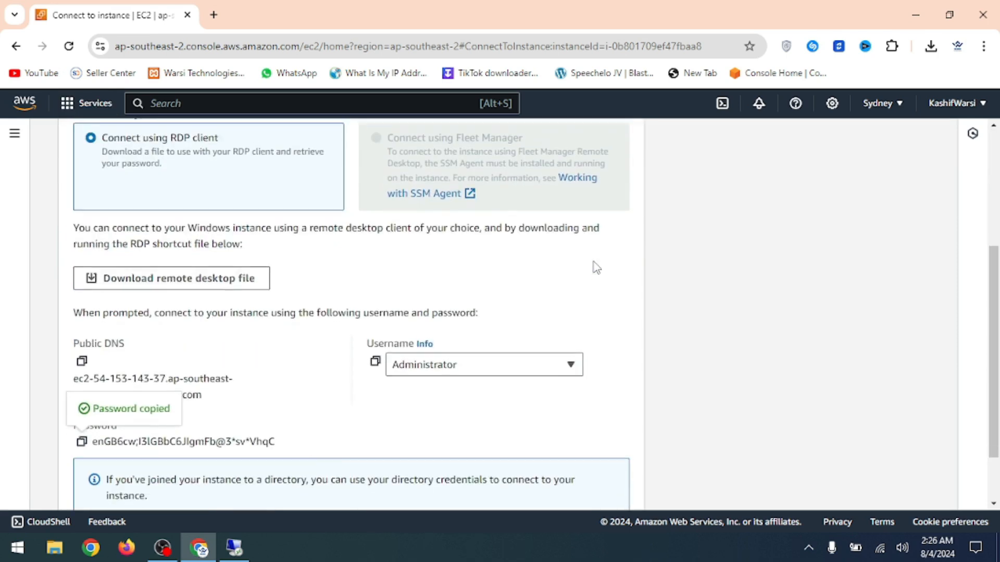
{"action": "left_click", "coordinate": [115, 143]}
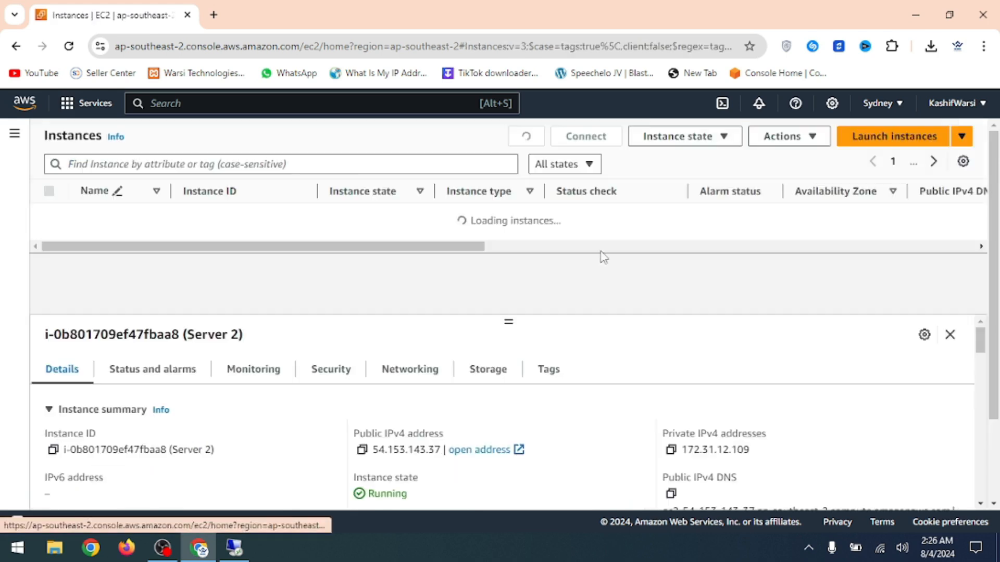